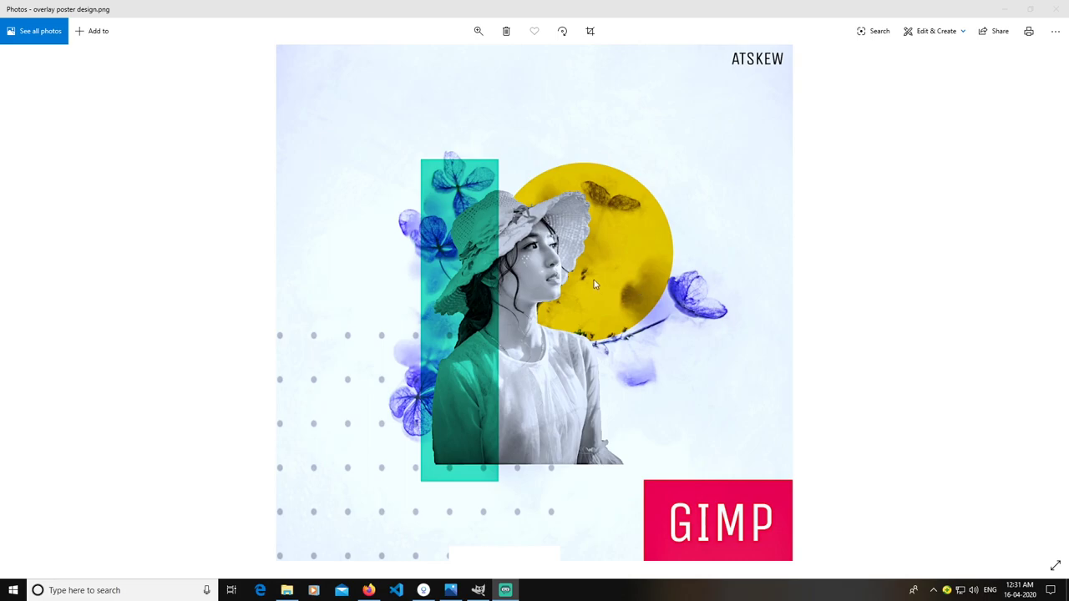
Switch to GIMP and create a new image of 2000 × 2000 px.
click(477, 591)
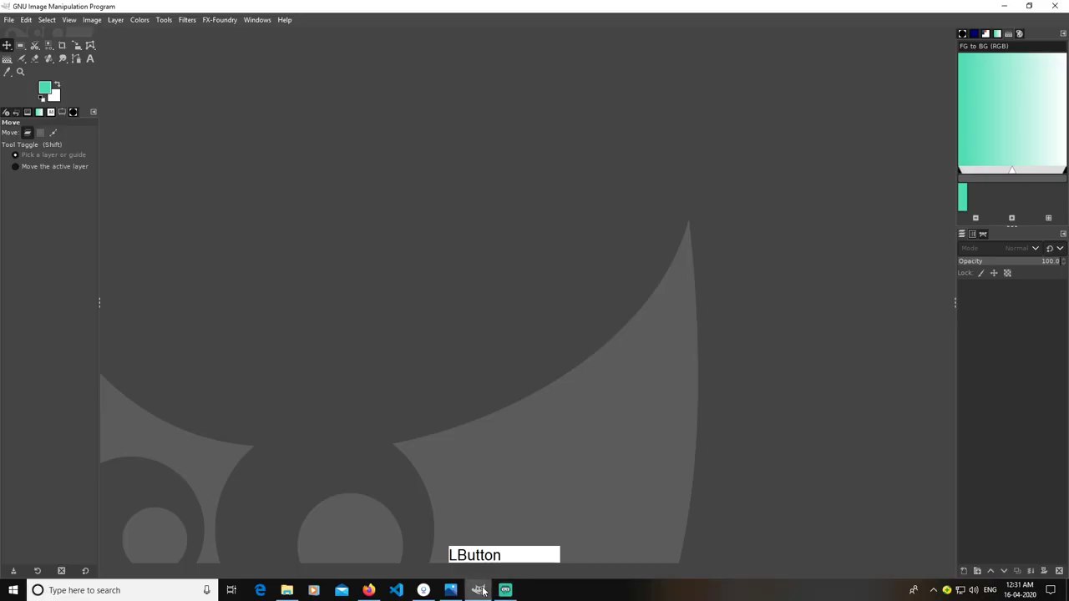
click(9, 20)
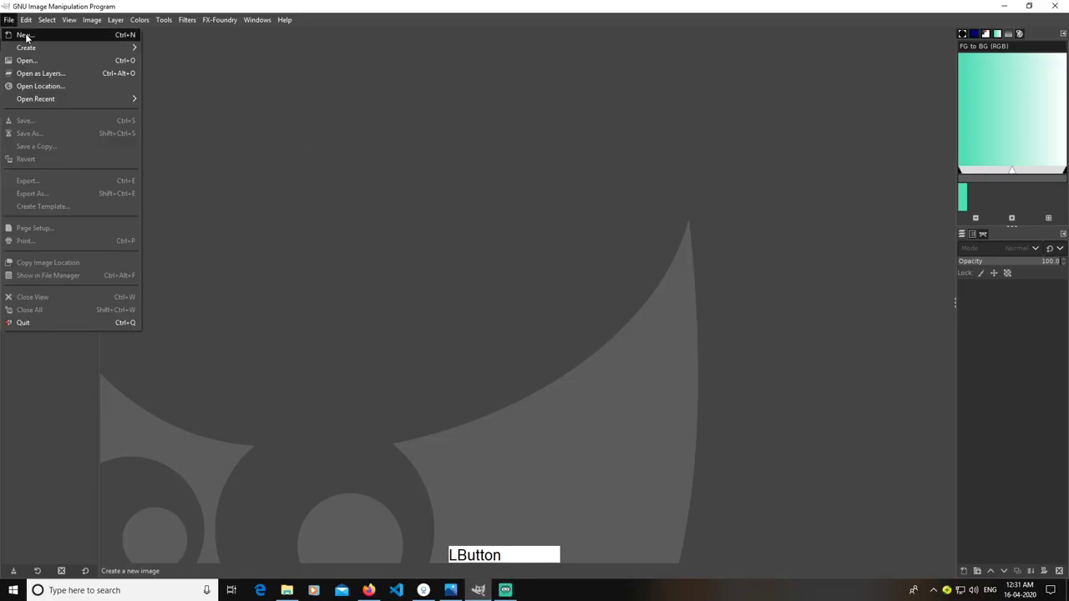
click(23, 35)
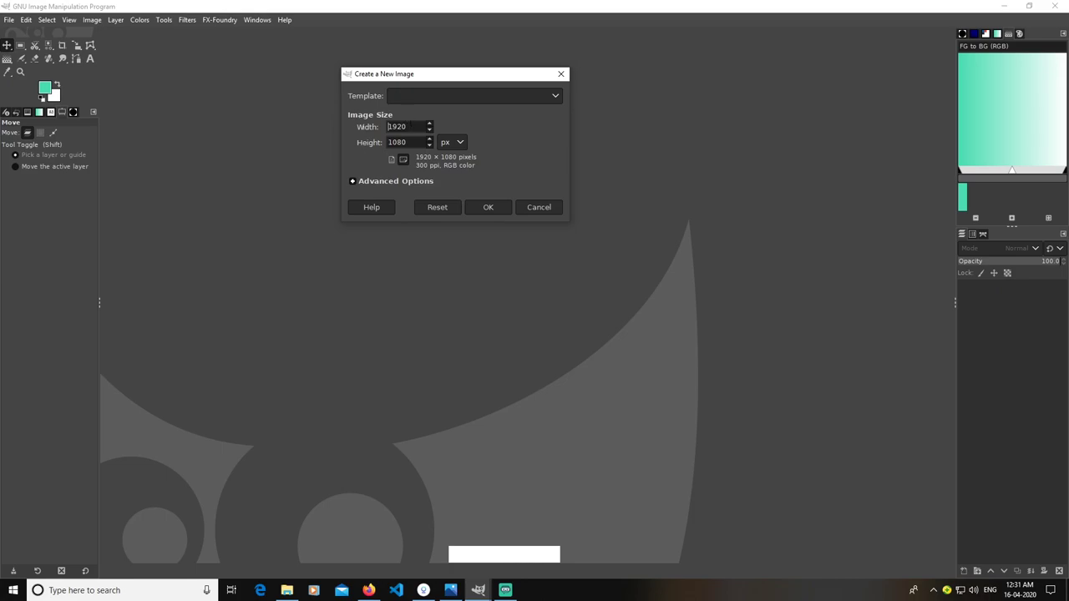
click(388, 126)
text(2000)
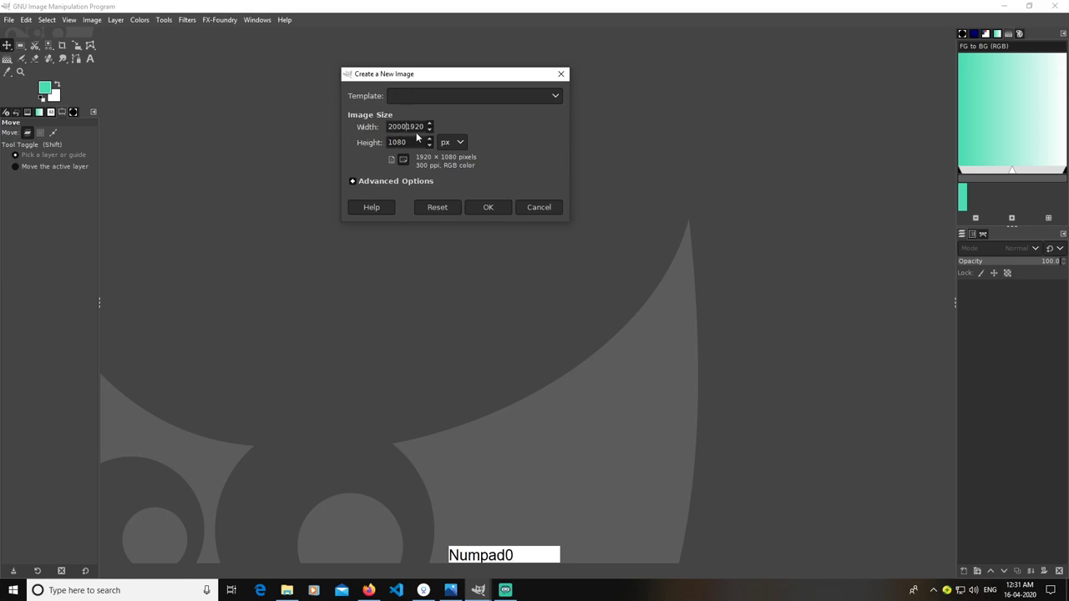
key(Delete)
drag(408, 142, 333, 134)
key(BackSpace)
text(20000)
key(BackSpace)
click(488, 208)
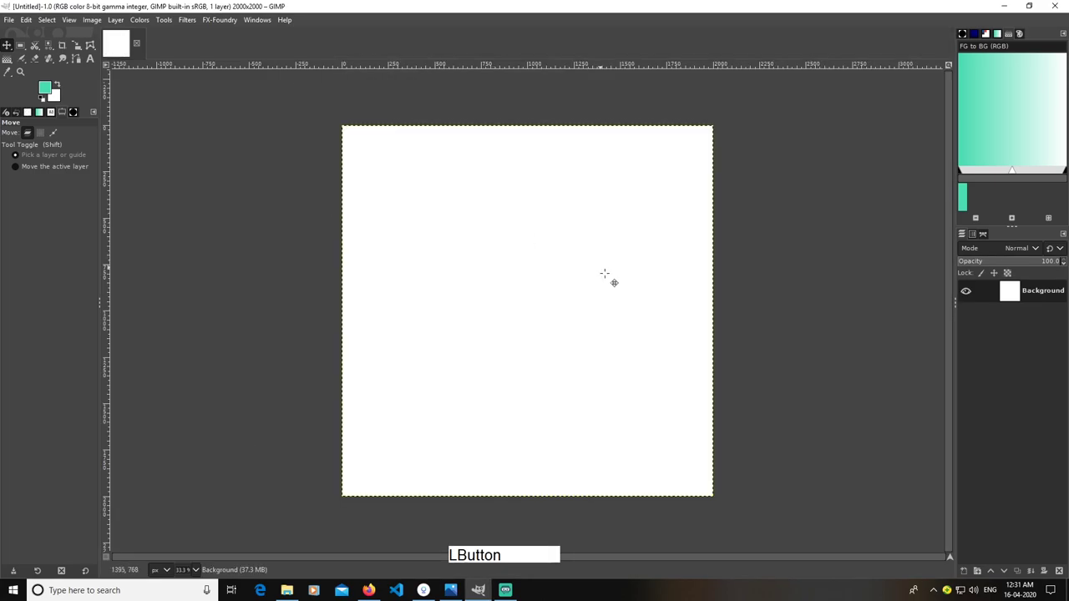
Bring the woman-wearing-sunhat photo from the file explorer into the blank image as a new layer.
key(space)
drag(744, 360, 708, 363)
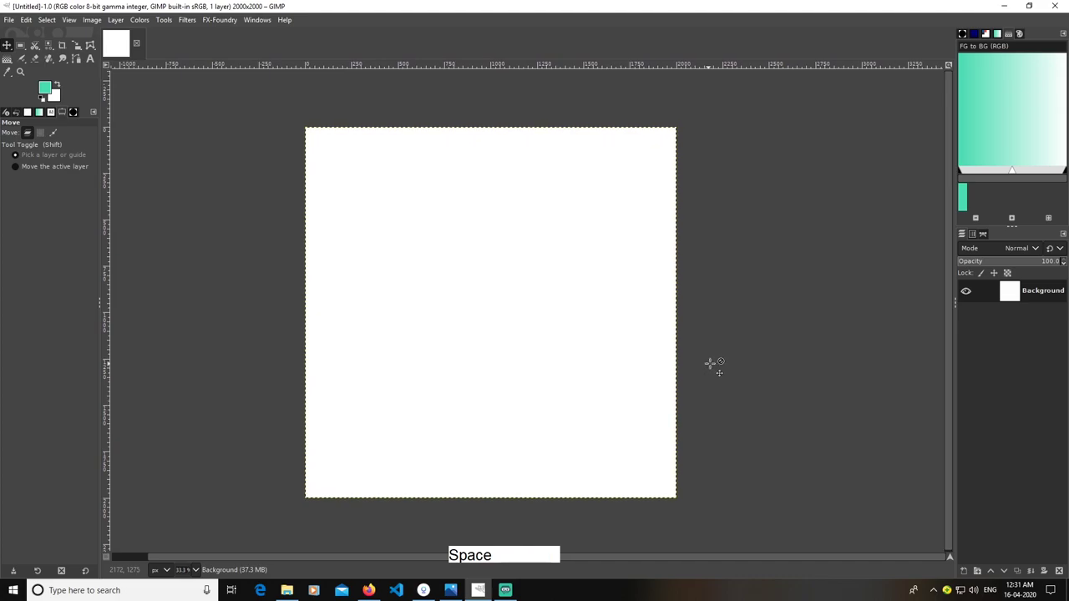
click(287, 590)
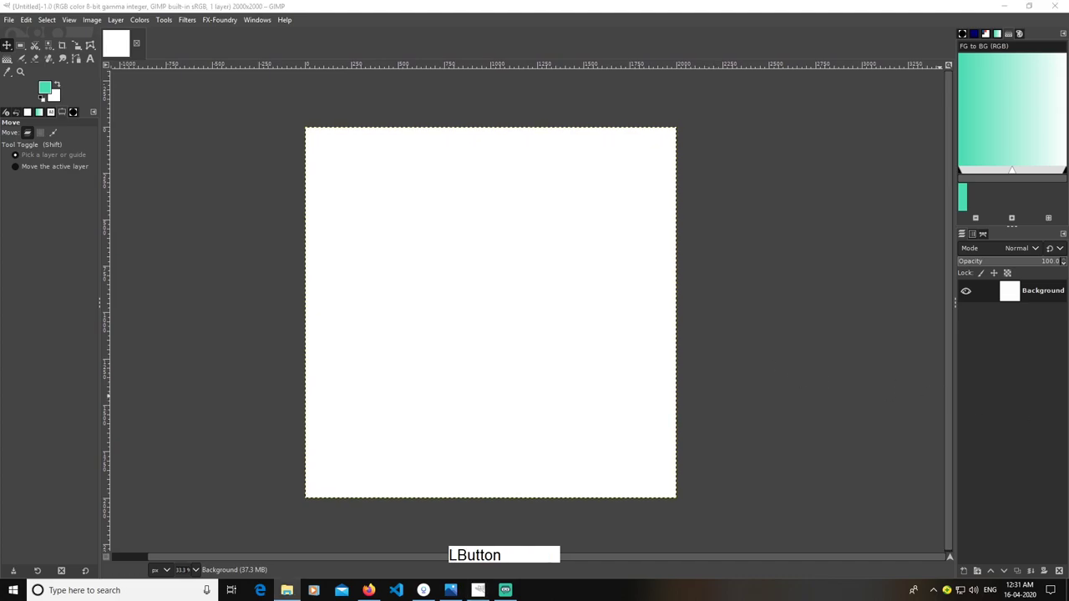
click(287, 590)
click(281, 177)
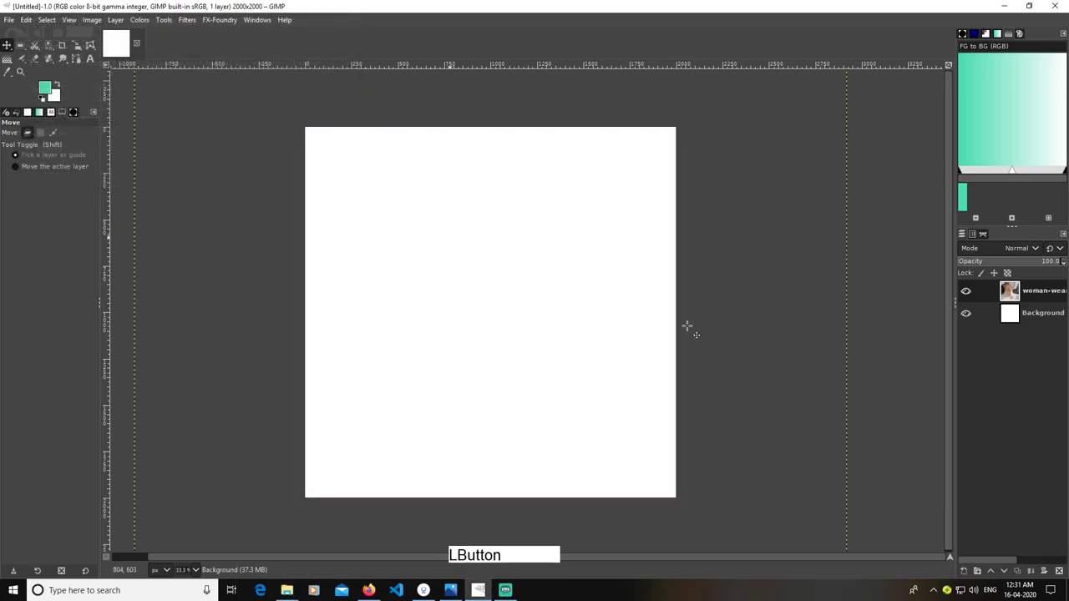
Scale the woman photo layer down to 829 × 1243 px and place it near the centre of the canvas.
right_click(76, 49)
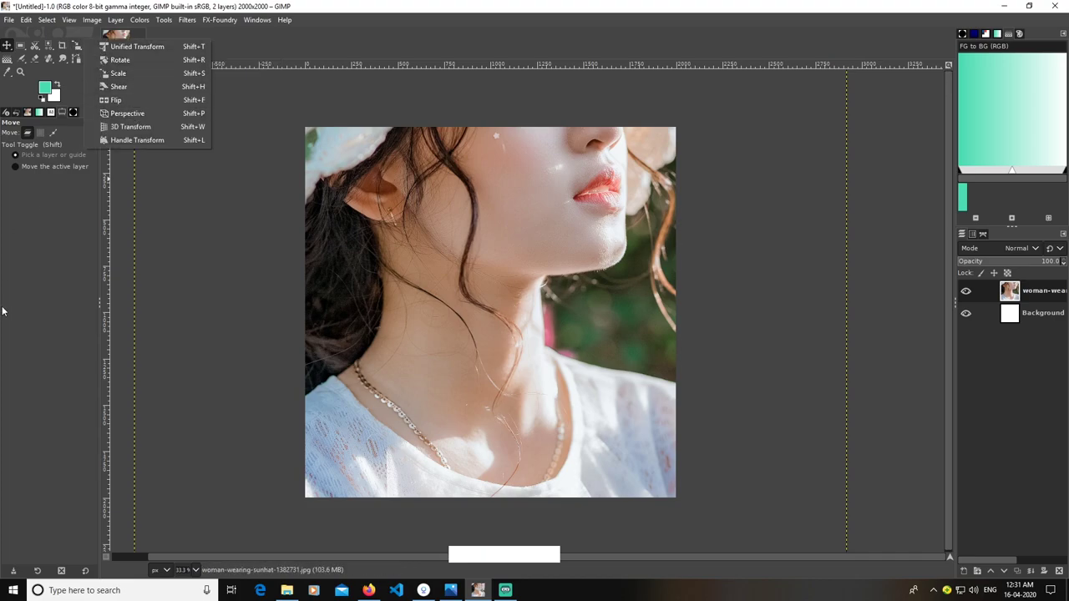
click(117, 100)
click(76, 50)
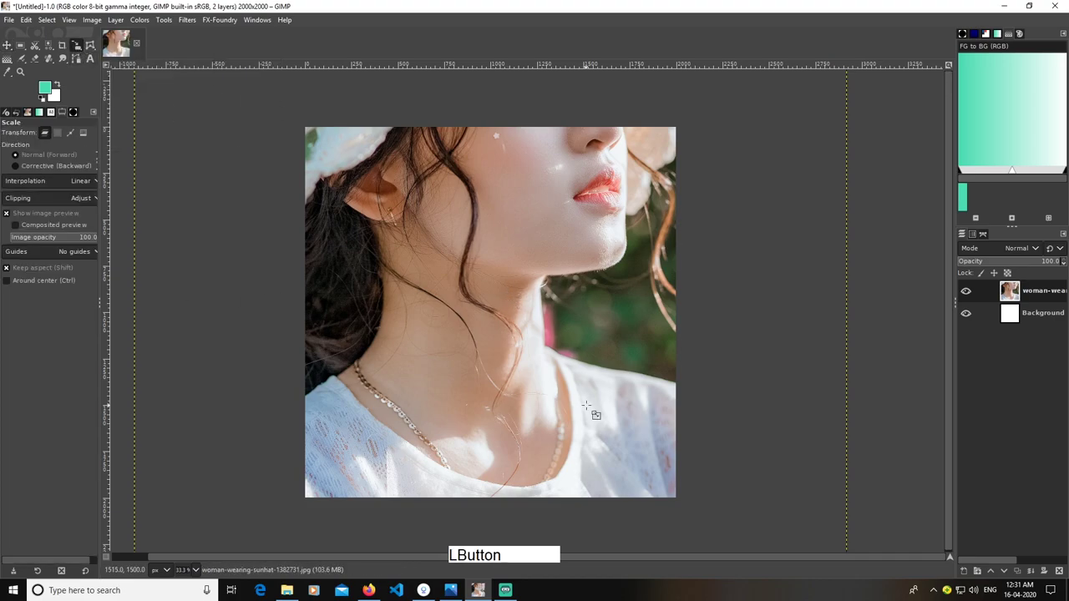
drag(649, 451, 332, 174)
drag(233, 122, 471, 293)
drag(613, 454, 576, 414)
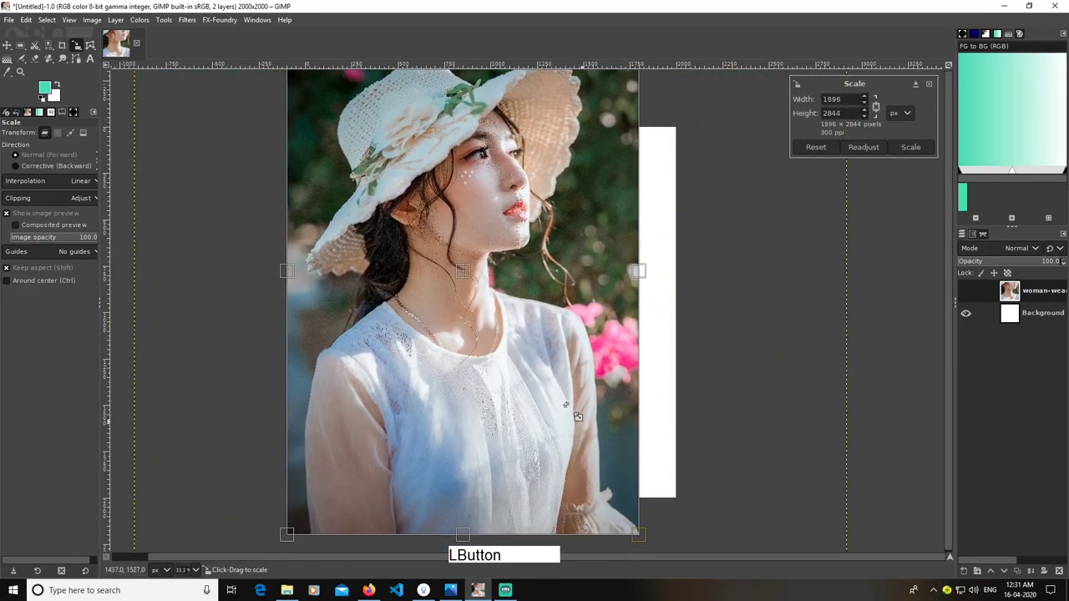
drag(462, 272, 496, 304)
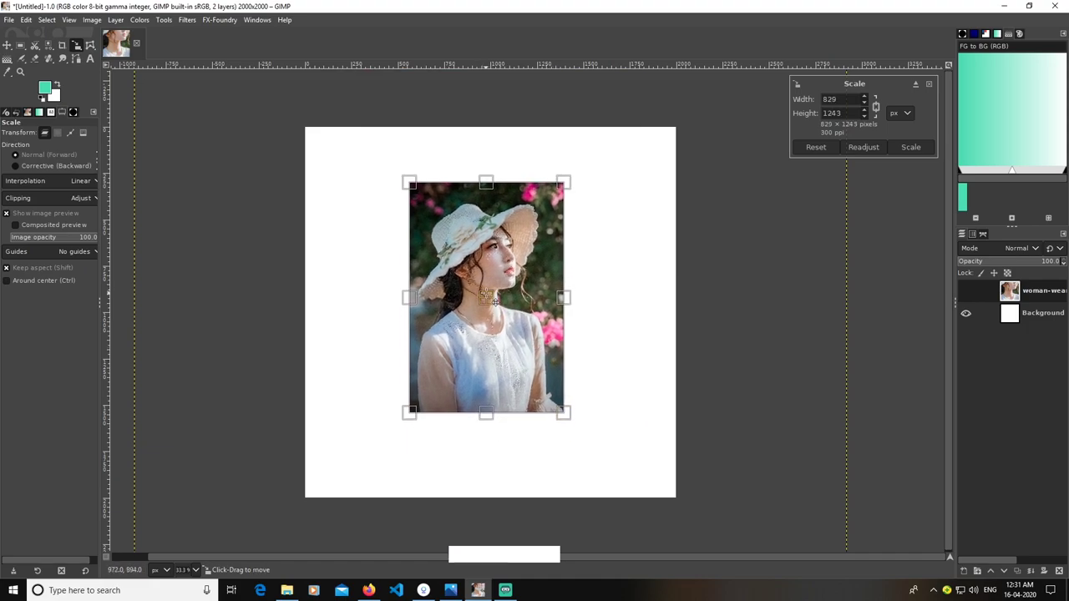
click(919, 146)
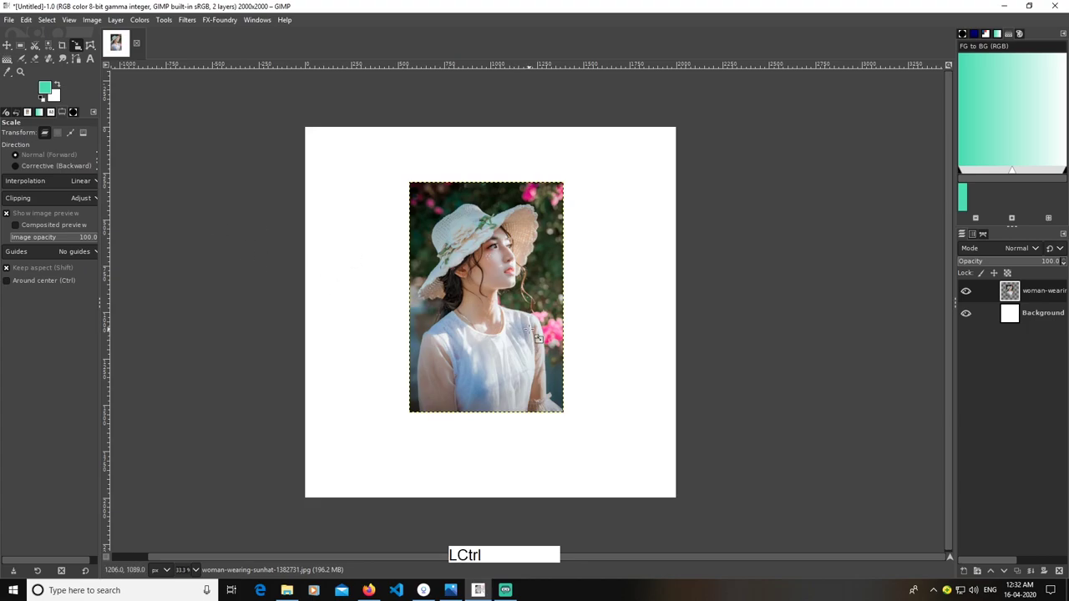
Start a Scissors selection at the photo's lower-left edge and trace the outer edge of the woman's left-hand sleeve up to the shoulder.
ctrl+scroll(535, 337, up, 1)
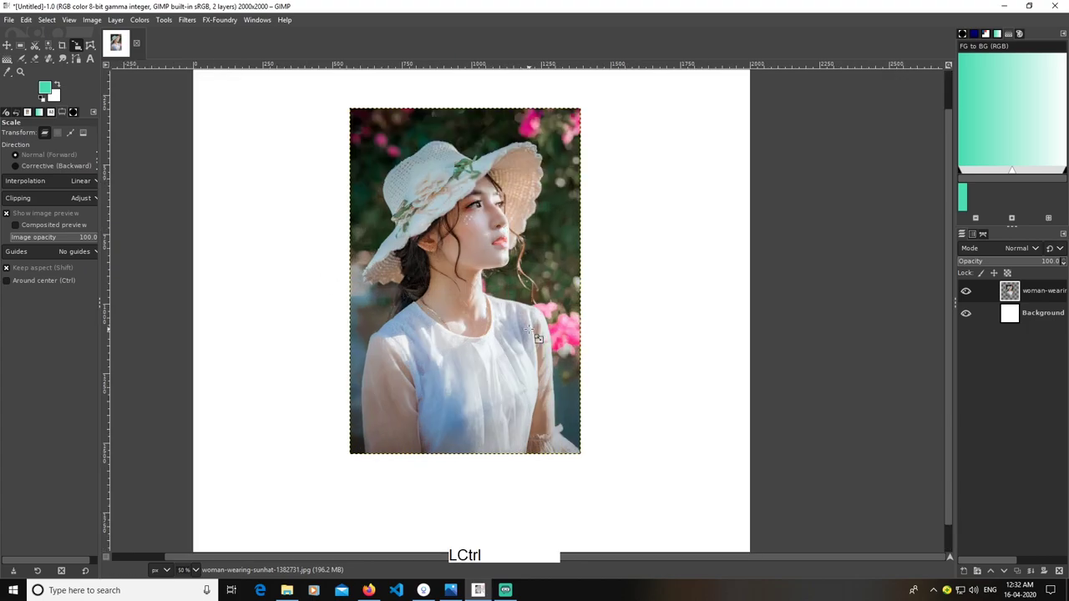
right_click(35, 47)
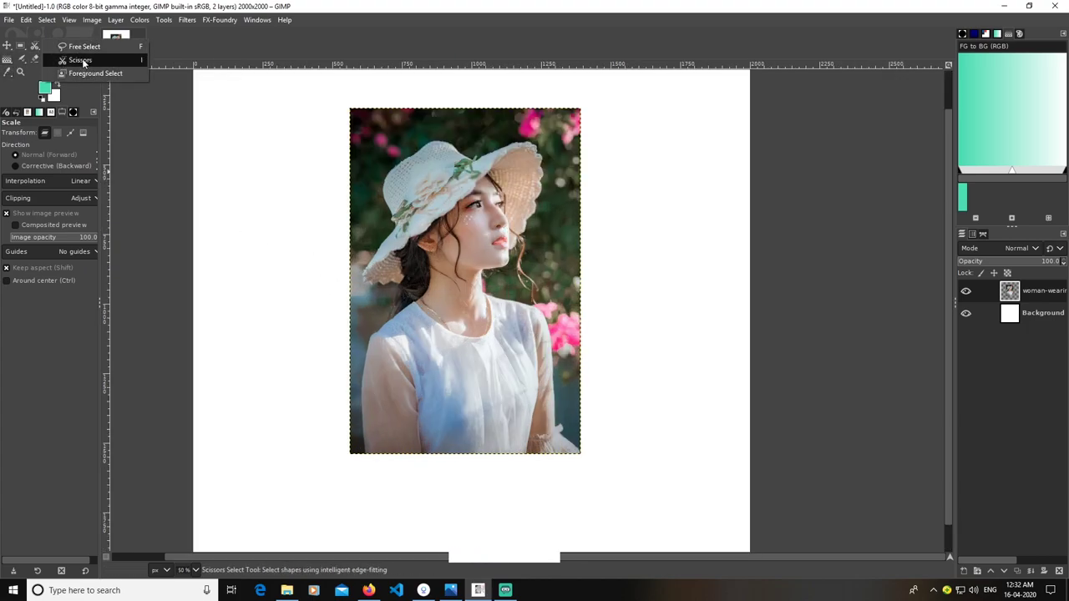
click(80, 61)
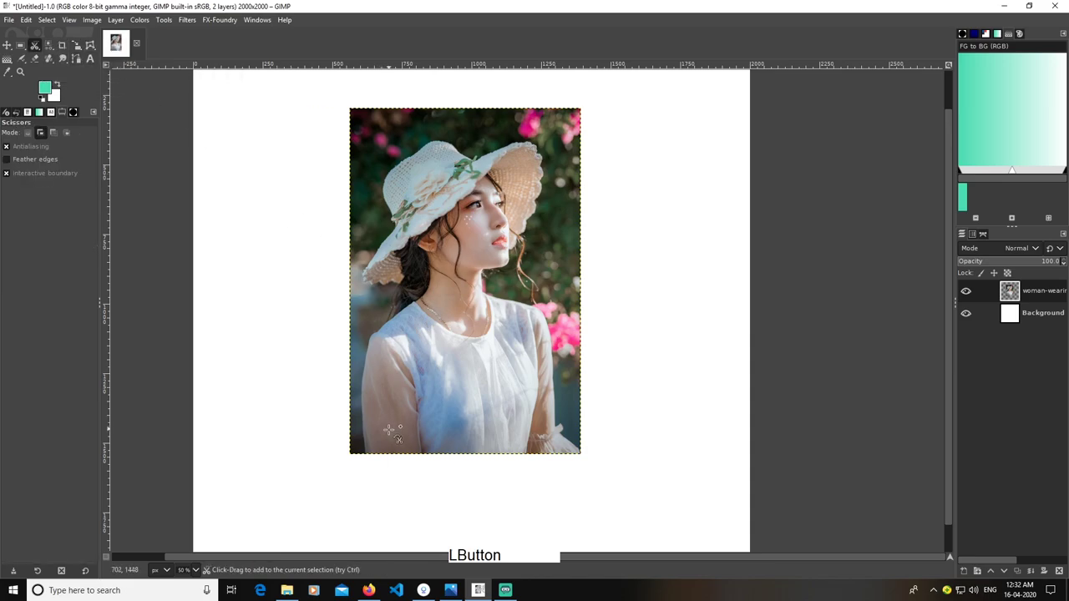
click(366, 452)
click(361, 431)
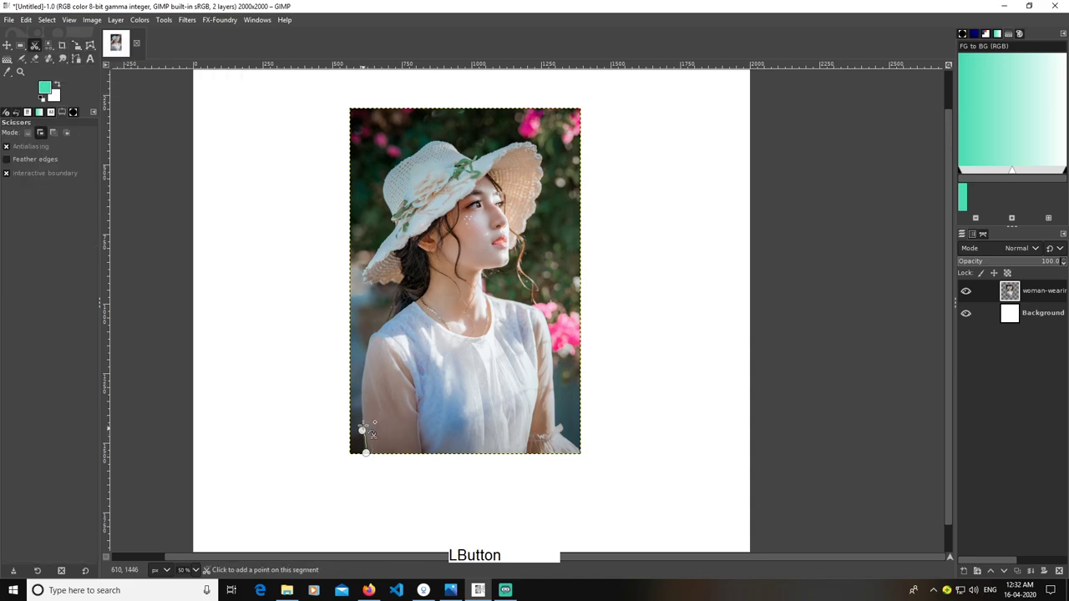
click(362, 442)
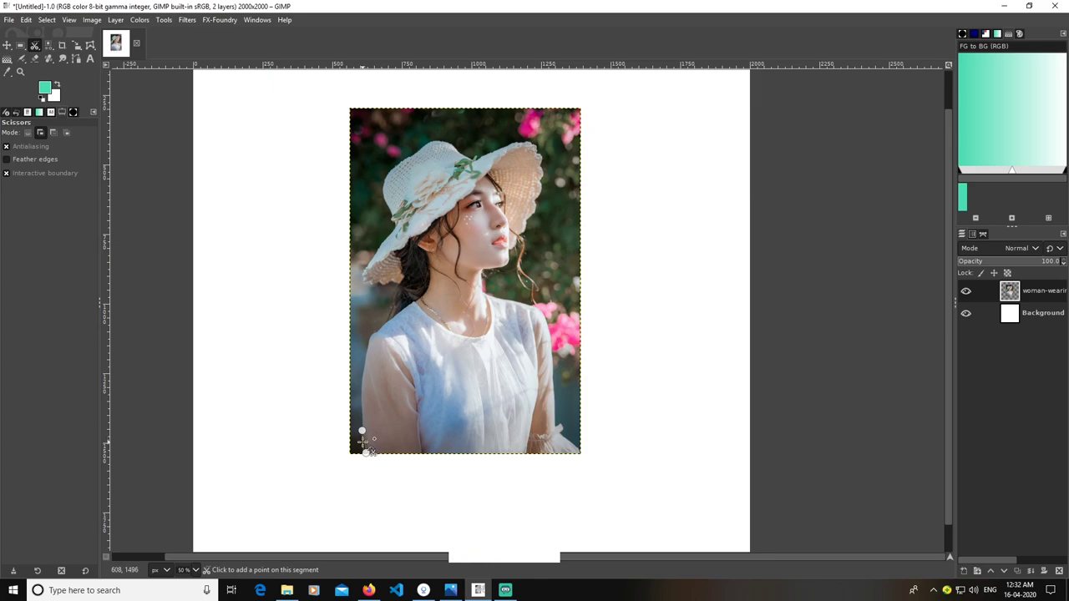
click(361, 401)
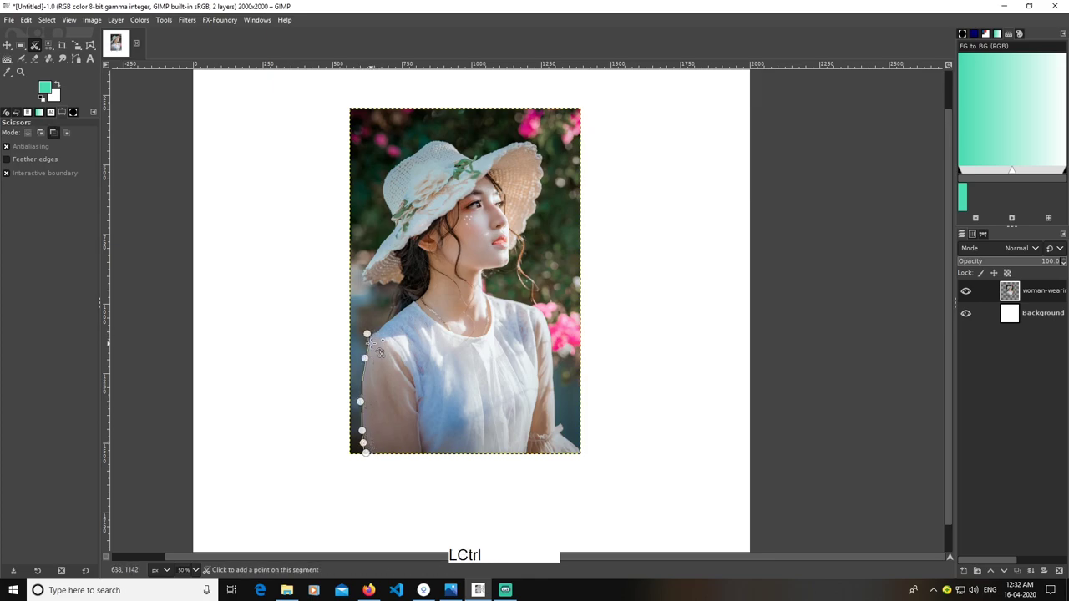
scroll(372, 340, up, 3)
key(ctrl+z)
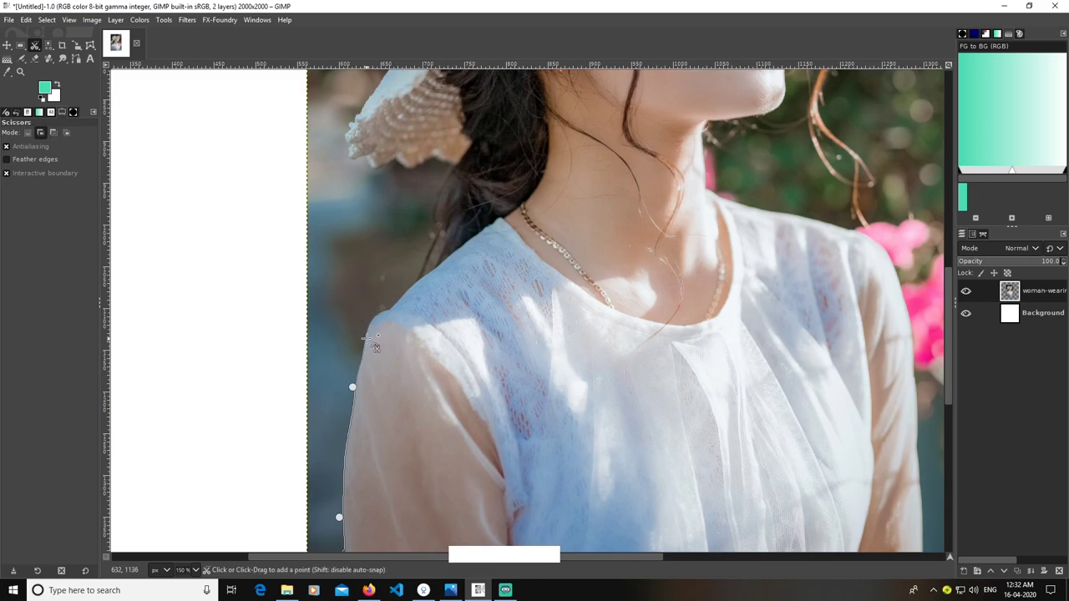
click(365, 336)
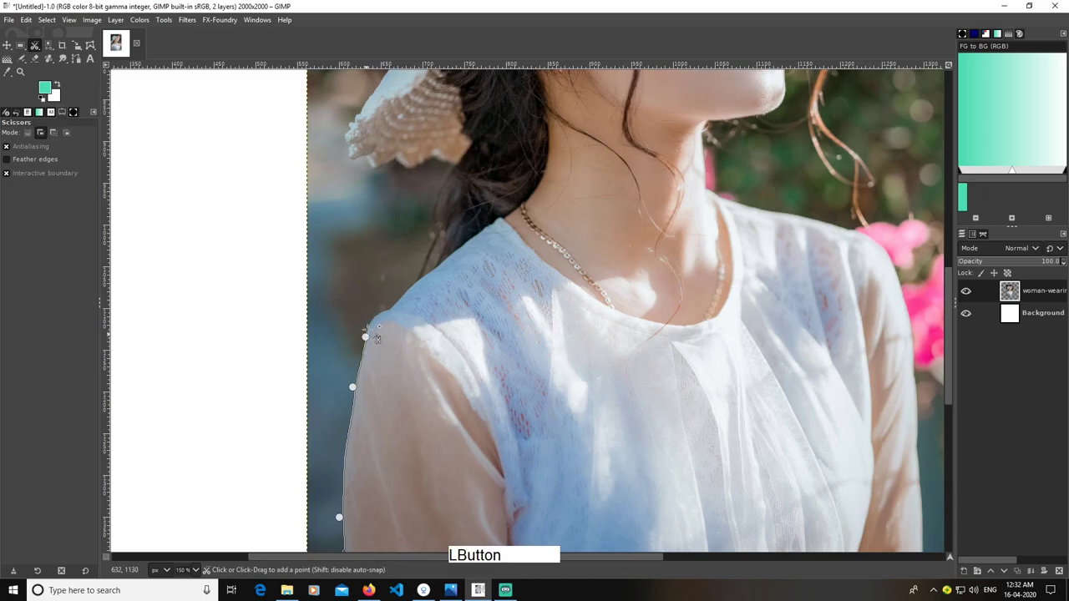
Continue the Scissors outline over the shoulder, up the back hair and along the underside of the hat brim.
click(420, 276)
click(435, 234)
click(444, 184)
click(451, 164)
click(433, 156)
click(378, 169)
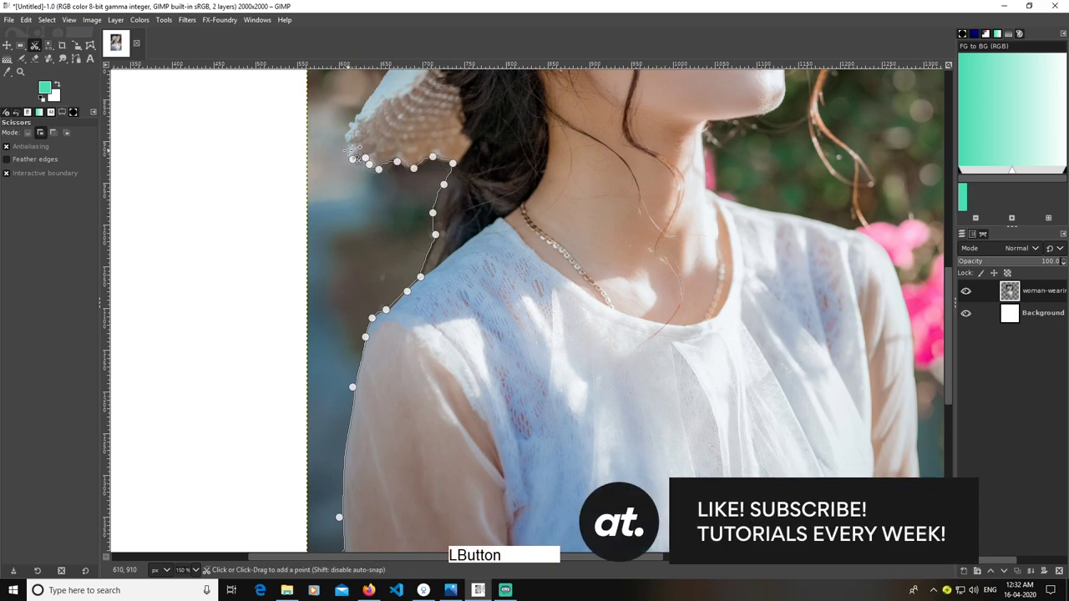
Trace the Scissors outline around the brim's lower tip and up its outer edge to the base of the hat crown.
click(344, 134)
drag(361, 129, 327, 255)
click(333, 222)
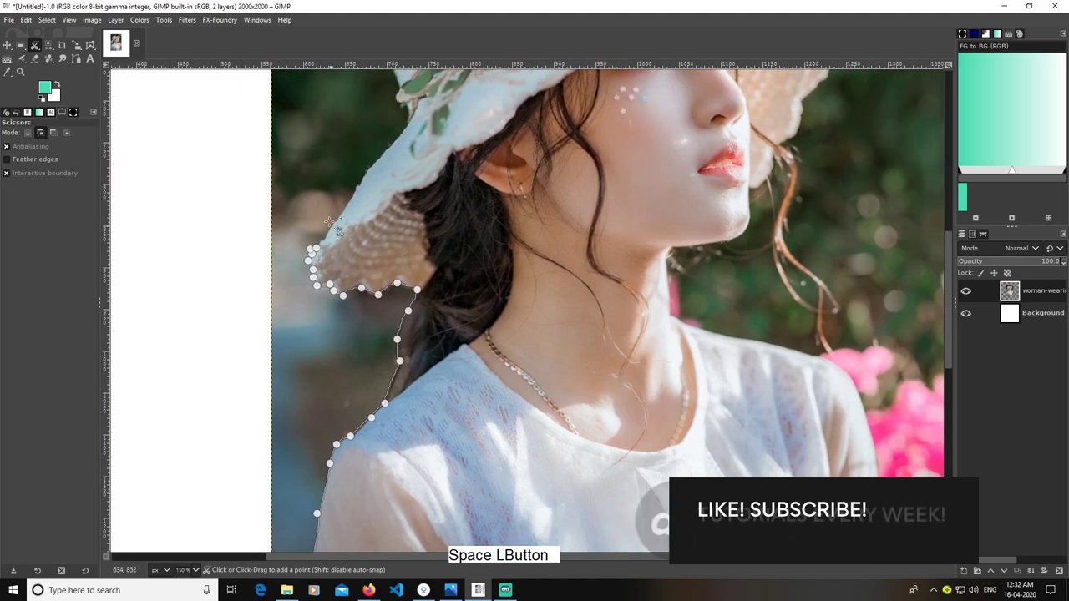
click(354, 195)
click(369, 167)
drag(396, 166, 342, 301)
click(333, 282)
drag(340, 195, 350, 387)
Add Scissors points up the left side of the hat crown and across its top.
click(329, 328)
click(354, 272)
click(390, 249)
click(426, 226)
click(449, 204)
click(472, 192)
click(507, 194)
click(407, 237)
click(374, 262)
Trace the Scissors outline down the right side of the crown and onto the upper edge of the front brim.
click(531, 199)
click(551, 219)
click(578, 237)
click(596, 248)
click(646, 225)
click(692, 210)
Continue the Scissors outline around the raised front end of the hat brim.
drag(708, 205, 501, 220)
click(532, 208)
click(554, 205)
click(569, 212)
click(580, 223)
click(583, 240)
click(597, 251)
click(592, 278)
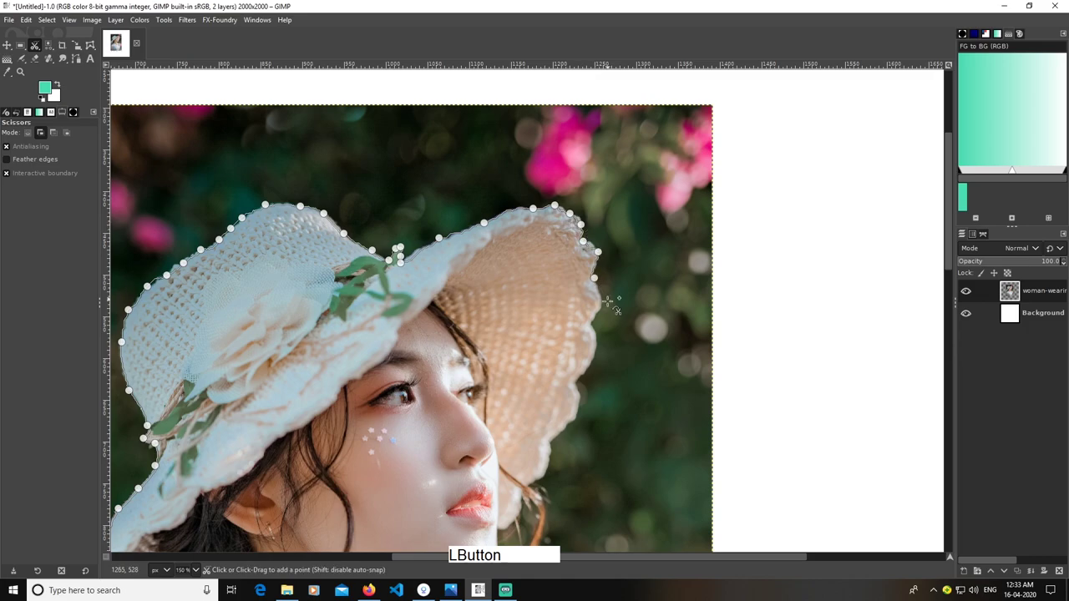
Trace the scalloped outer edge of the front brim down to where it meets the face.
drag(599, 310, 585, 224)
click(584, 271)
drag(587, 276, 641, 170)
click(615, 201)
click(615, 227)
click(589, 250)
drag(589, 254, 640, 168)
click(632, 201)
drag(583, 251, 609, 176)
Trace the Scissors outline around the chin, down the front of the neck and onto the right-hand shoulder.
click(616, 207)
click(587, 231)
click(539, 236)
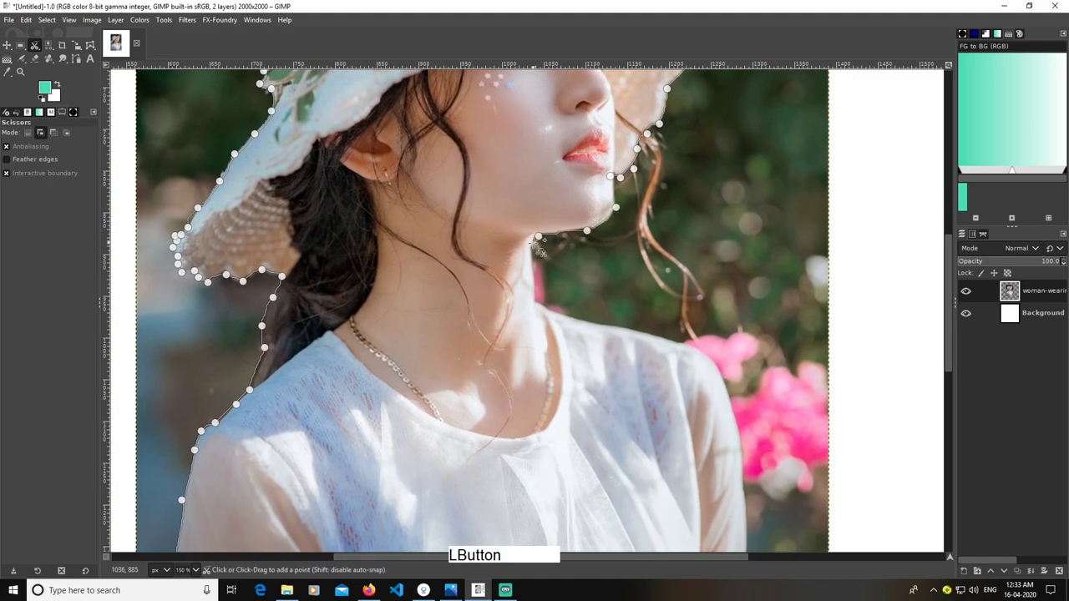
click(538, 288)
drag(538, 288, 499, 219)
click(500, 232)
click(538, 252)
click(613, 269)
Continue the Scissors outline over the right-hand shoulder and down the outer edge of the sleeve.
drag(613, 269, 516, 160)
click(586, 204)
click(594, 239)
drag(582, 283, 533, 152)
click(554, 177)
click(559, 246)
click(560, 323)
click(564, 346)
click(564, 388)
Trace the ruffled cuff and the photo's bottom edge back to the first point, and turn the closed outline into a selection.
drag(564, 388, 549, 249)
click(561, 256)
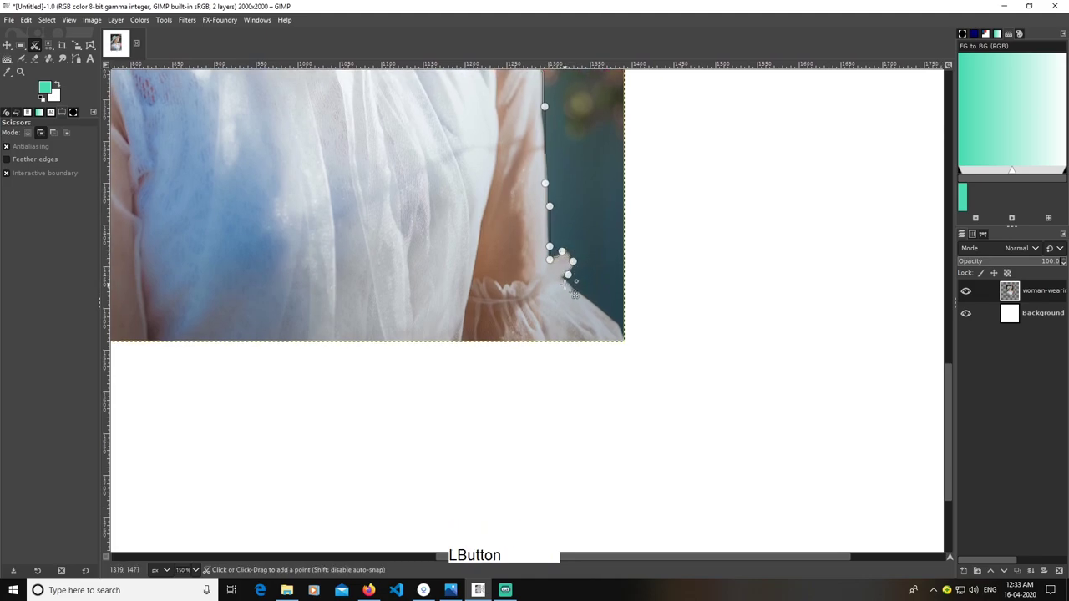
click(622, 338)
drag(622, 338, 706, 256)
click(490, 252)
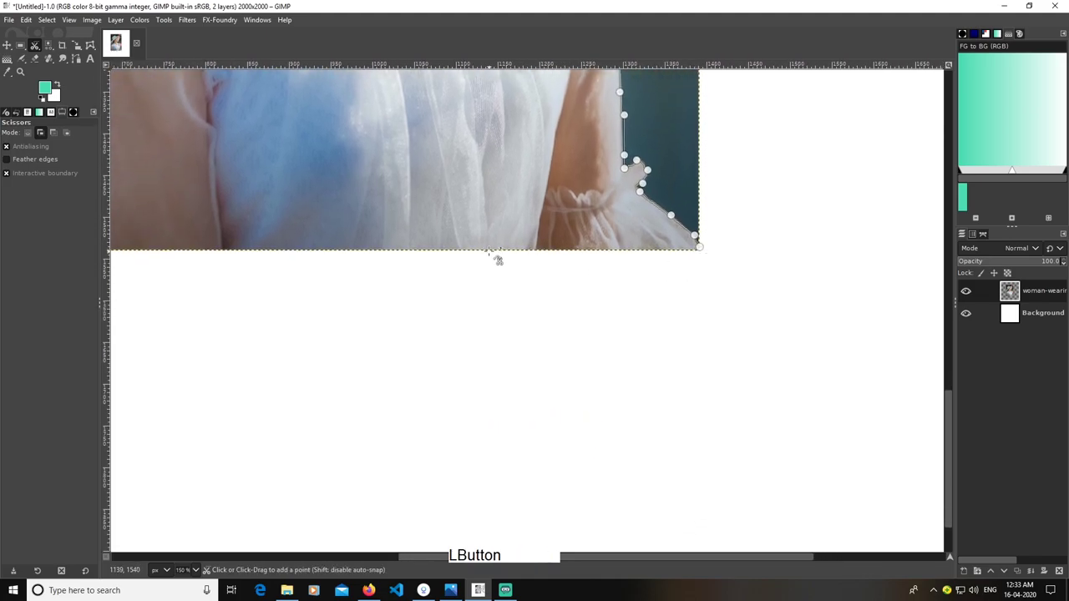
scroll(520, 262, left, 5)
click(405, 259)
click(385, 259)
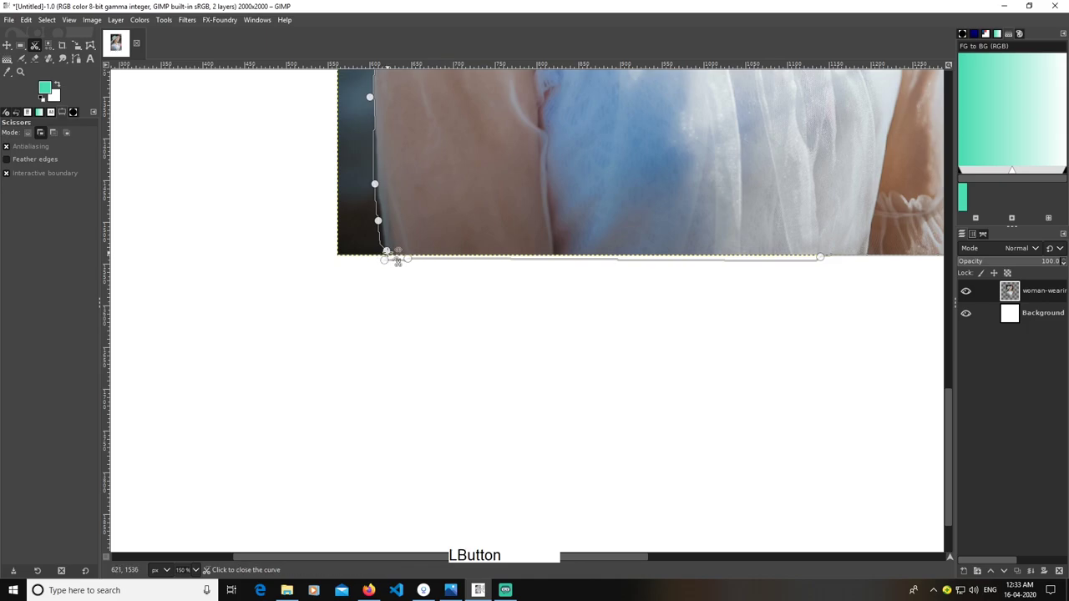
key(Return)
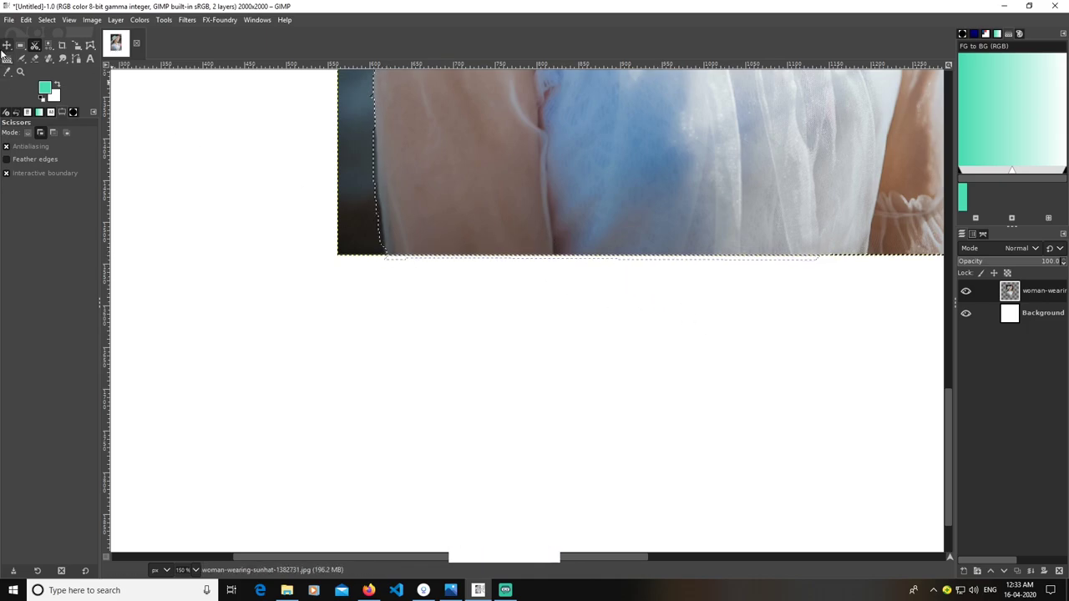
click(1011, 294)
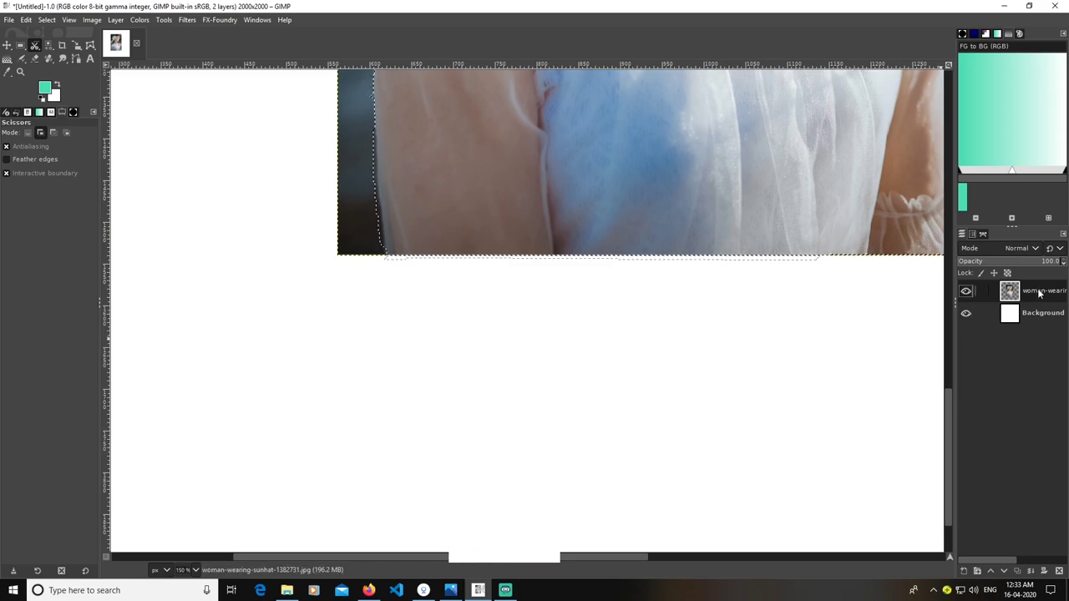
key(space)
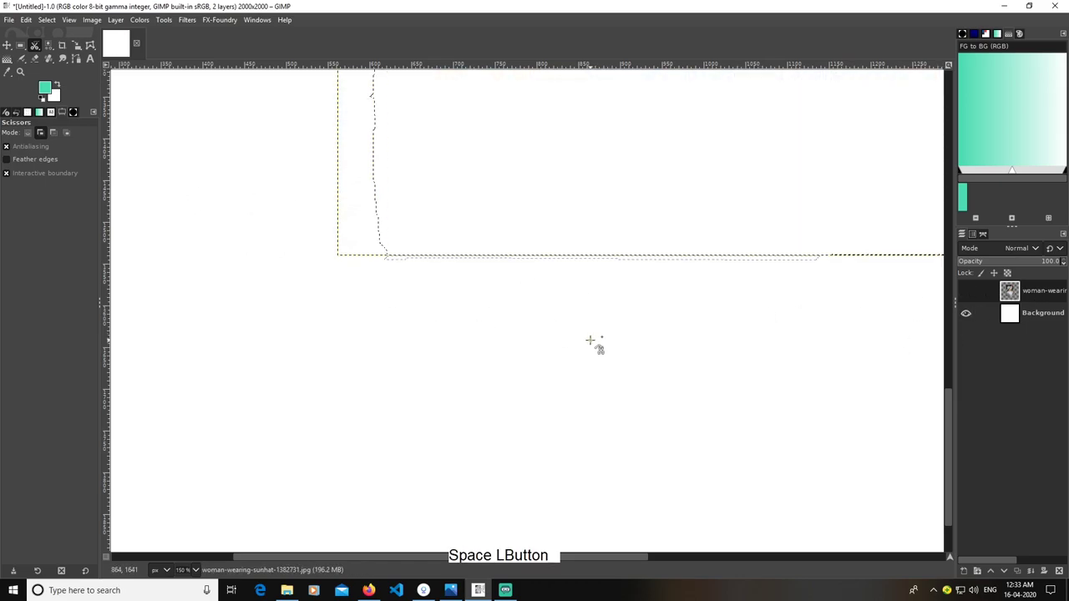
drag(797, 370, 578, 595)
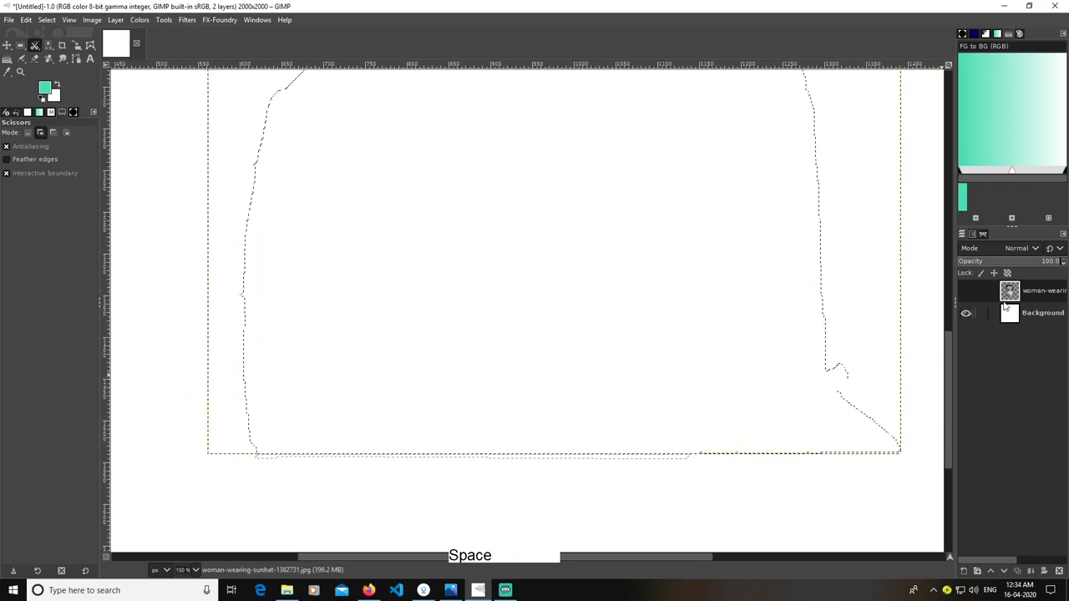
click(965, 290)
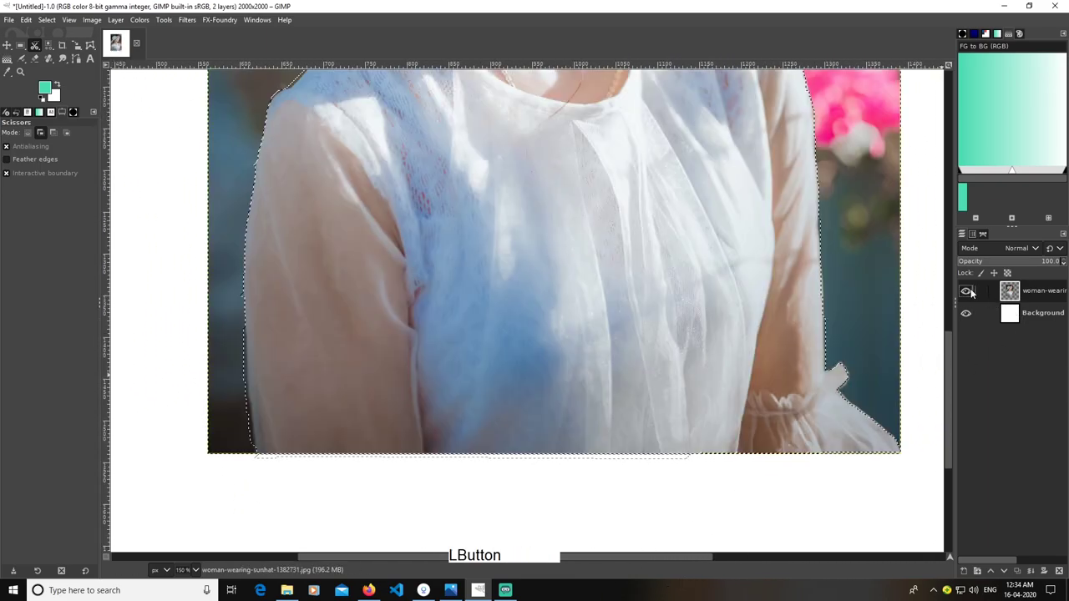
Invert the selection and delete the photo's background around the woman.
click(47, 19)
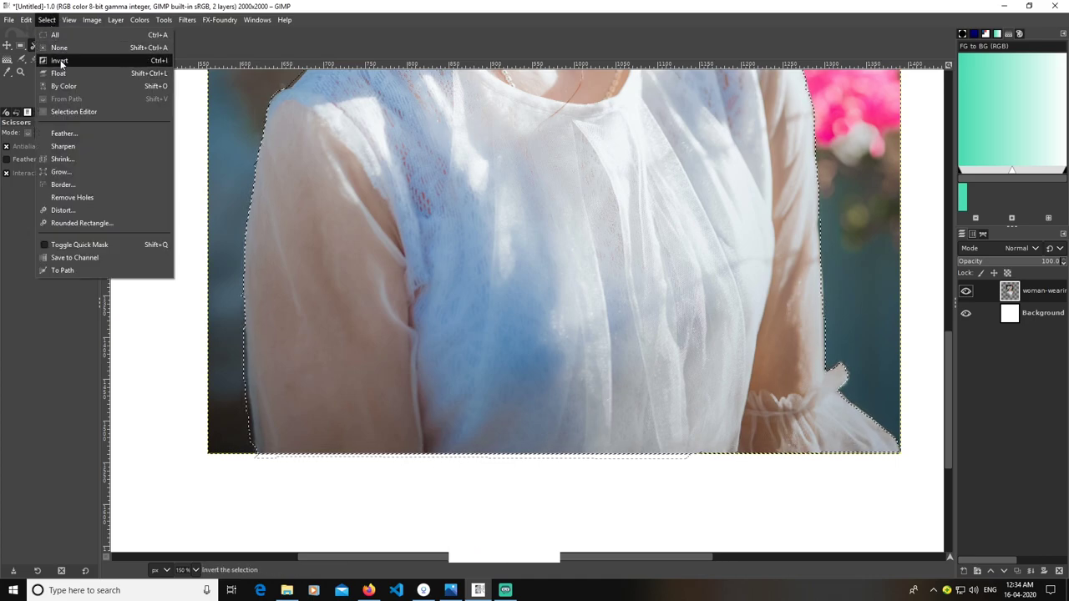
click(59, 61)
key(Delete)
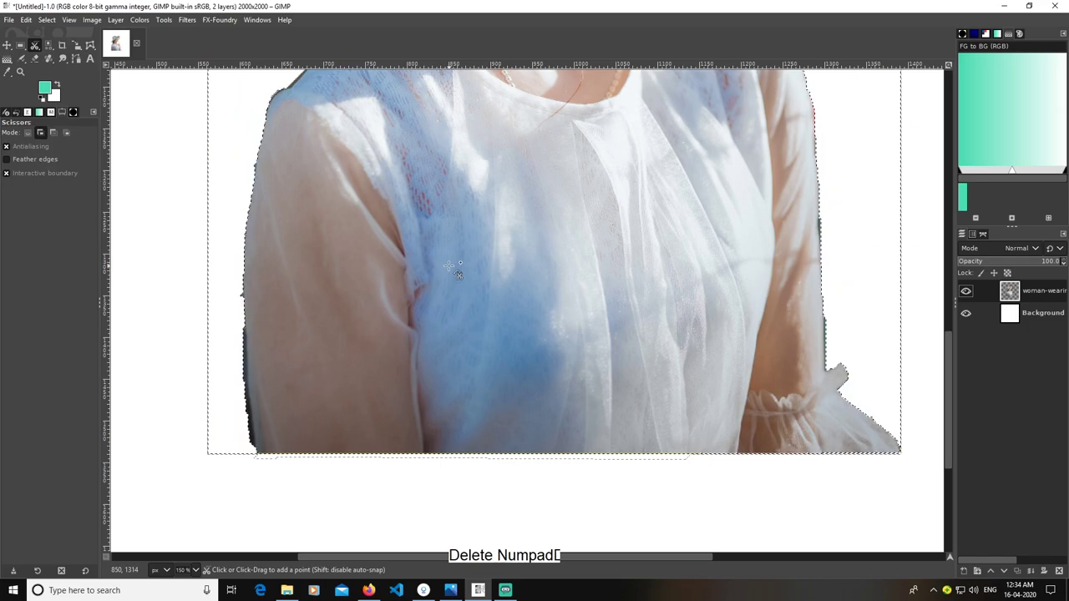
Switch to the Move tool and clear the selection around the woman cutout.
scroll(700, 272, down, 4)
click(965, 290)
click(758, 333)
key(Escape)
key(m)
click(829, 265)
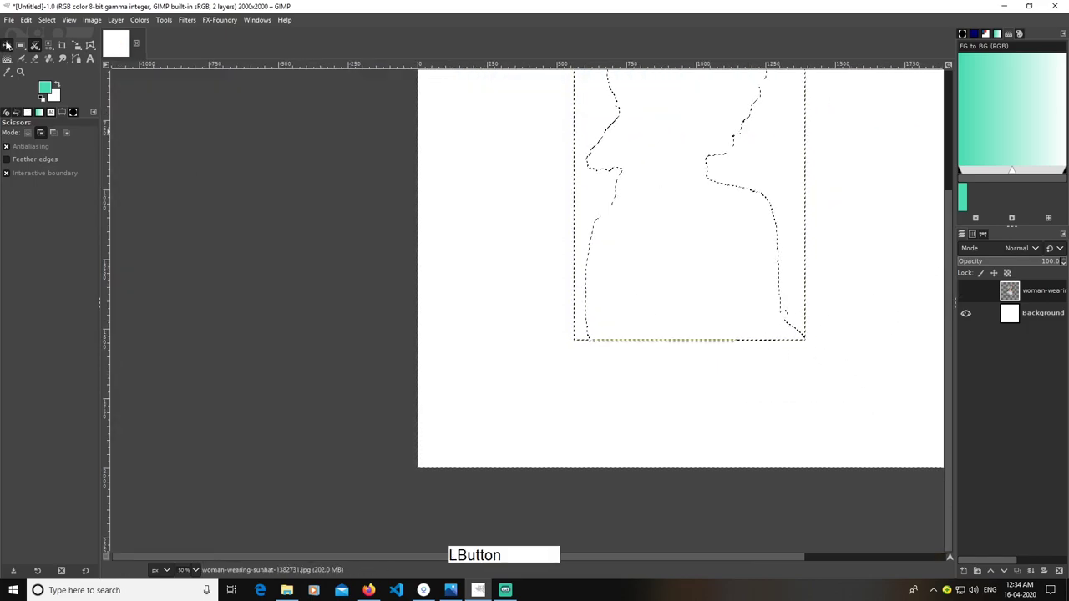
drag(829, 265, 682, 329)
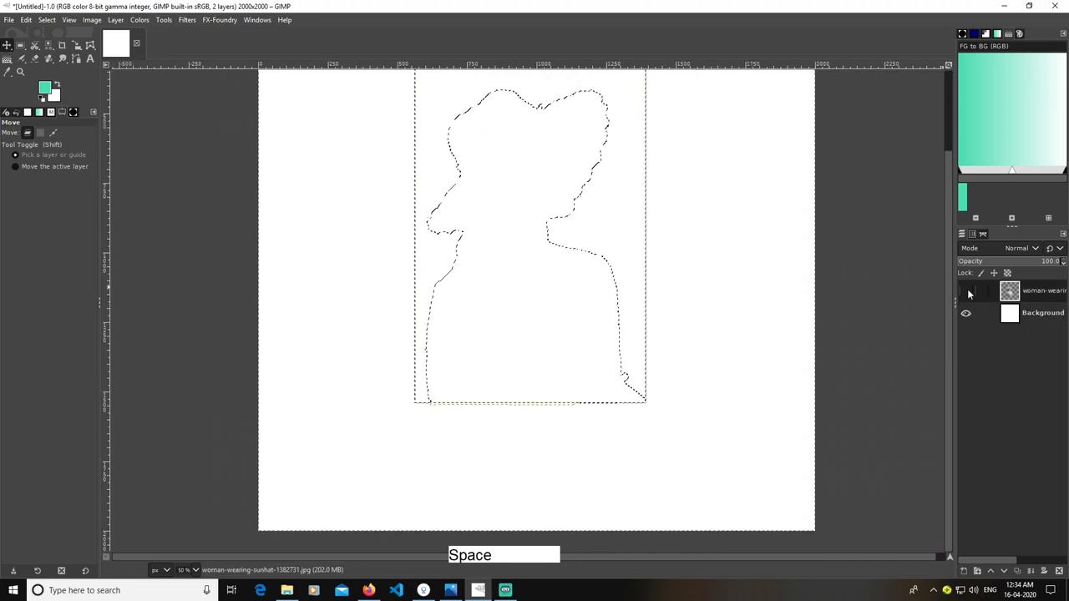
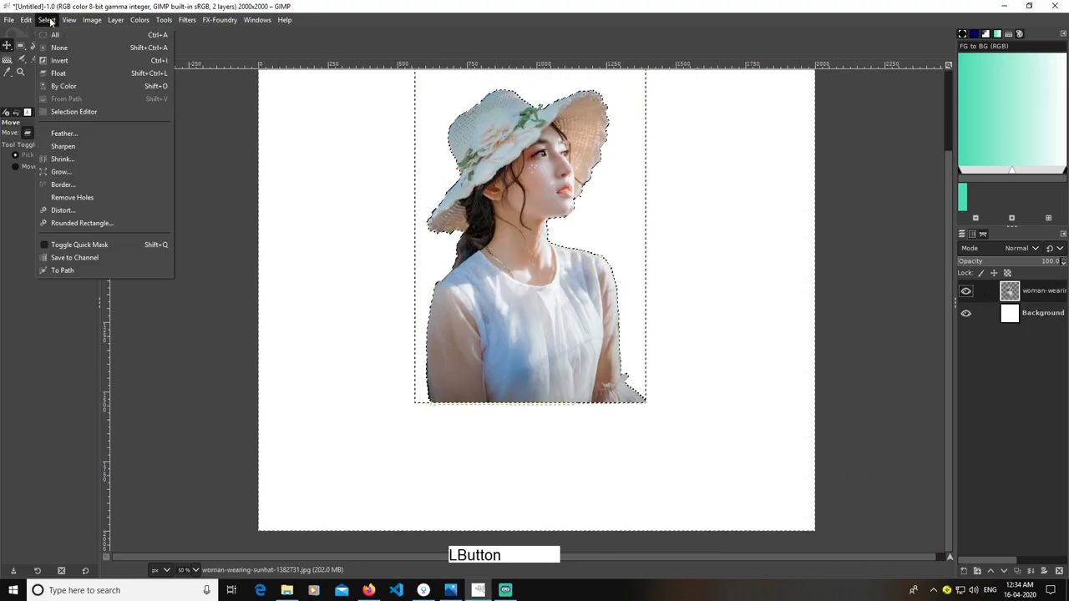
click(60, 44)
Turn the woman layer's alpha into a selection and shrink it by 3 px.
right_click(1013, 297)
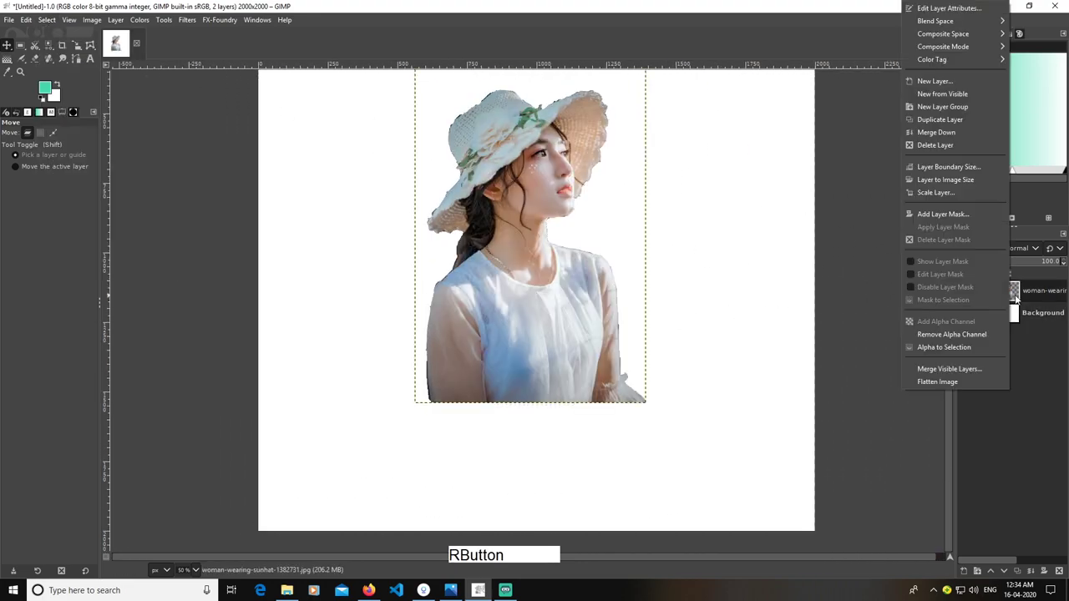
click(945, 346)
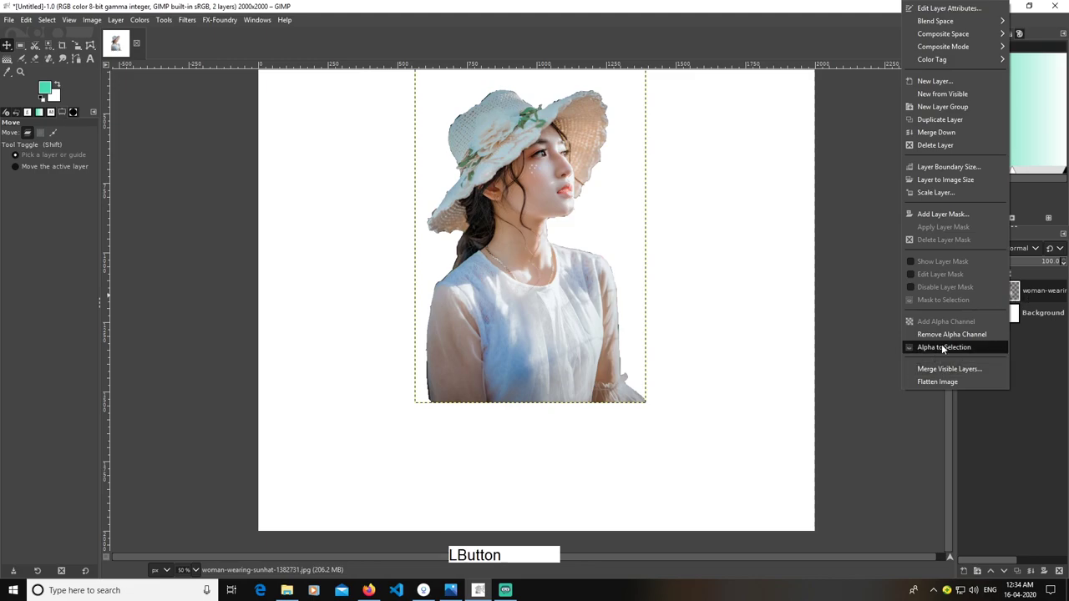
click(48, 20)
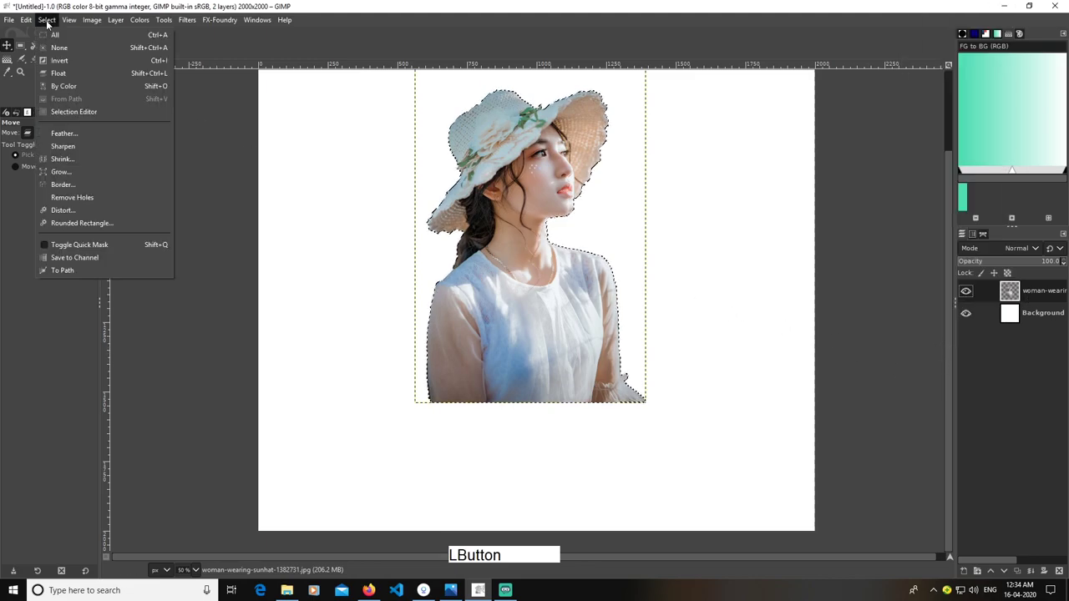
click(75, 160)
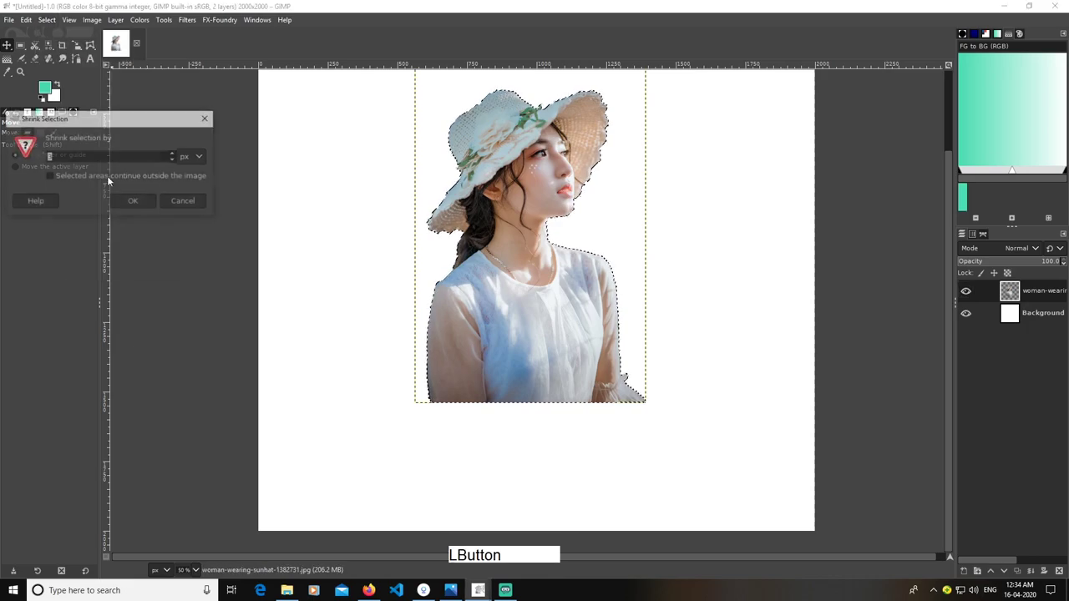
click(52, 157)
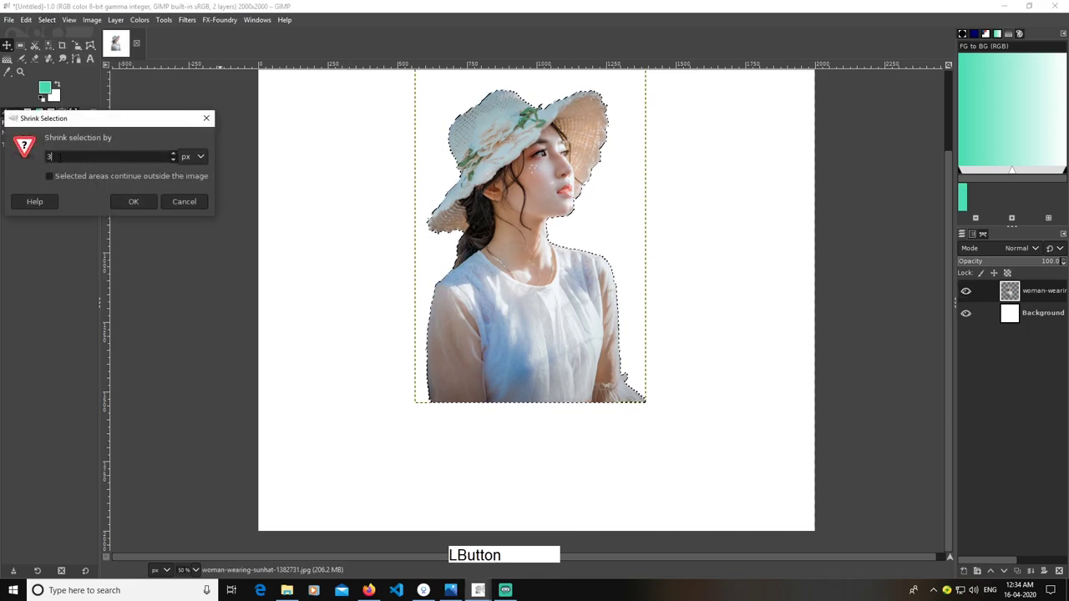
click(138, 208)
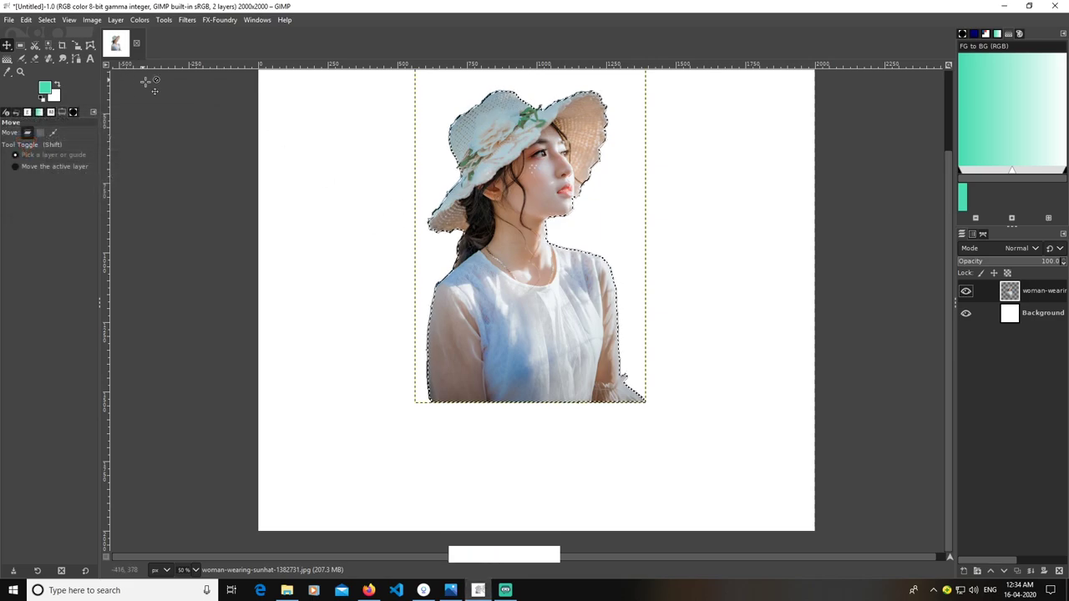
Invert the shrunken selection, delete the leftover fringe around the woman and clear the selection.
click(47, 20)
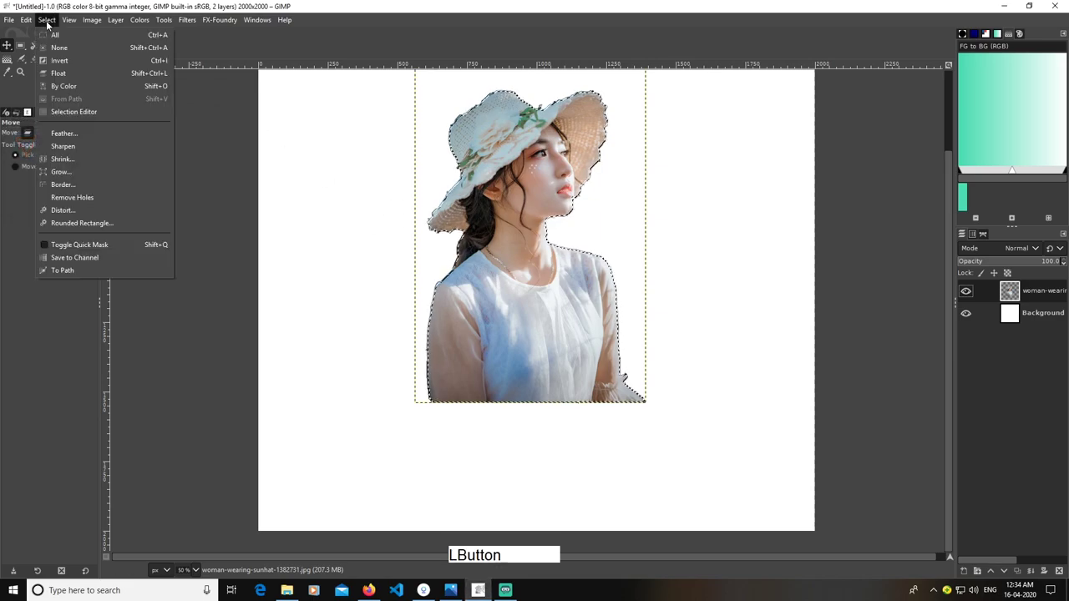
click(50, 66)
key(Delete)
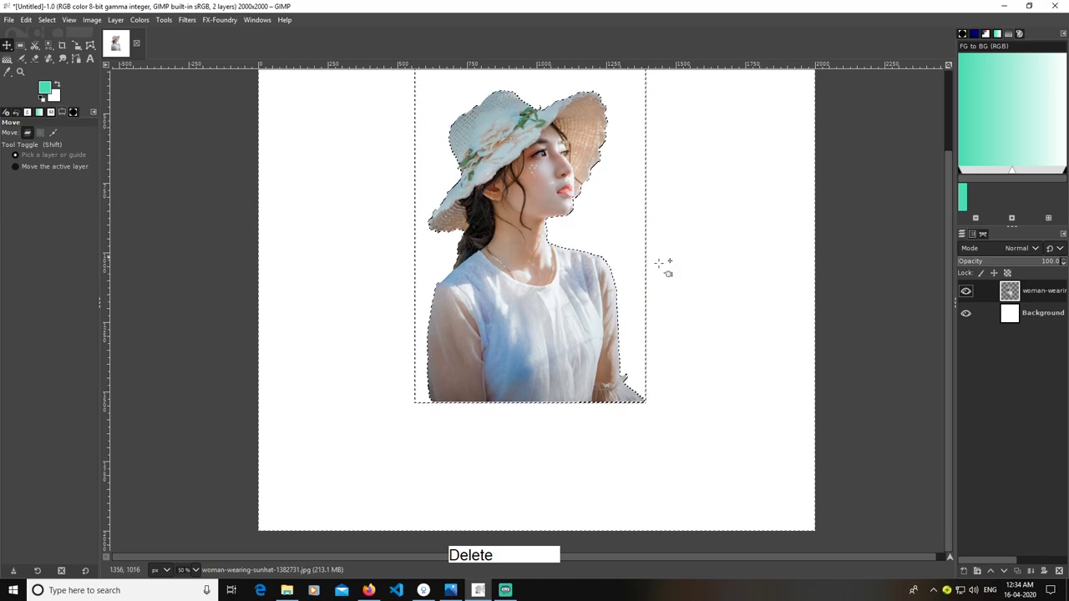
click(46, 20)
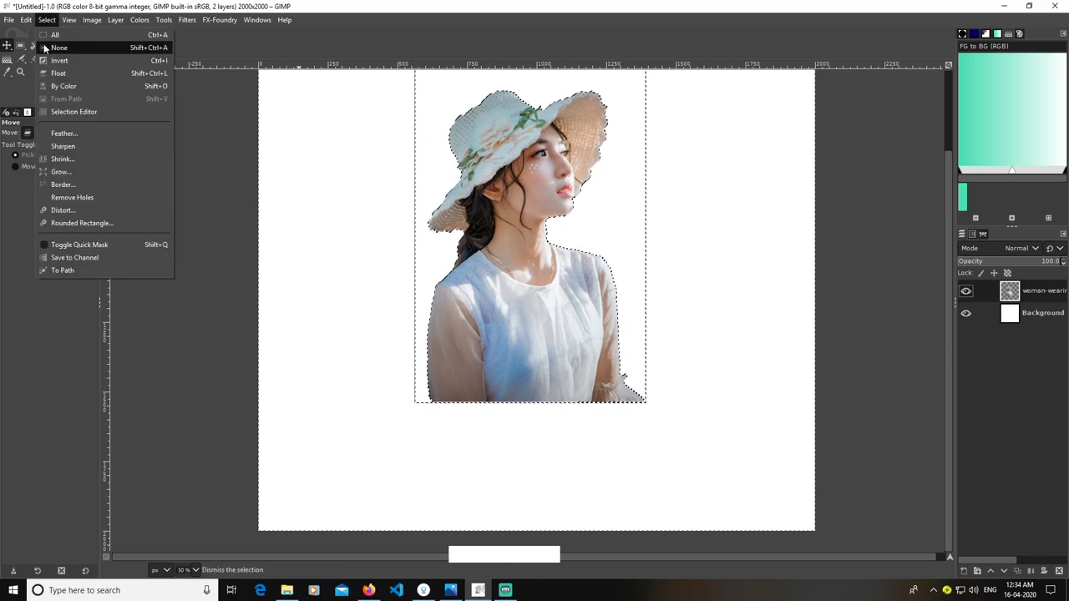
click(58, 47)
Turn the woman layer's alpha into a selection again and feather it.
right_click(1018, 289)
click(978, 349)
click(46, 20)
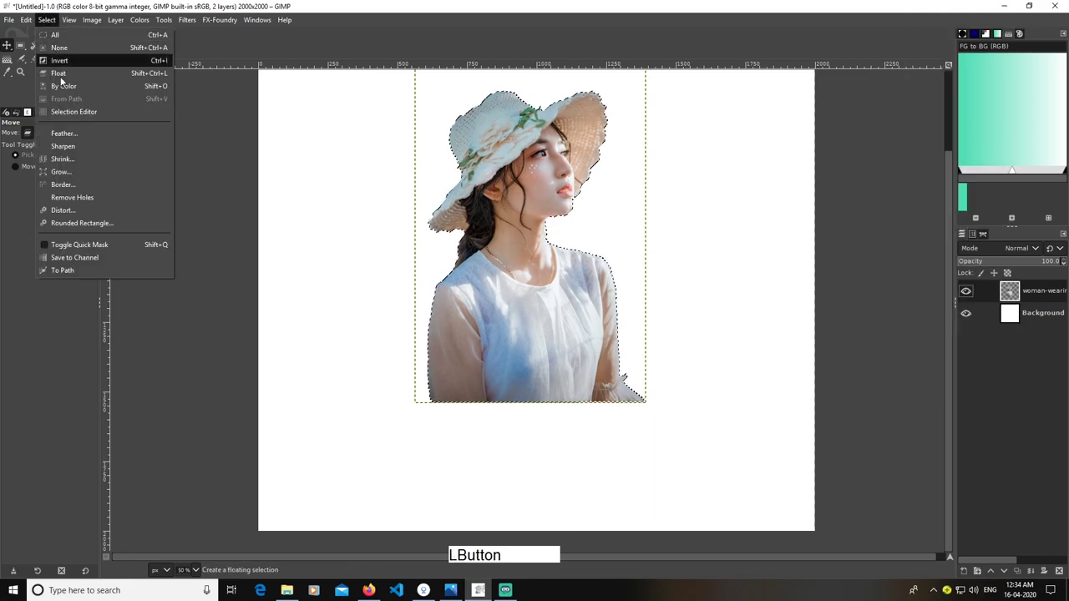
click(84, 131)
click(79, 133)
click(141, 184)
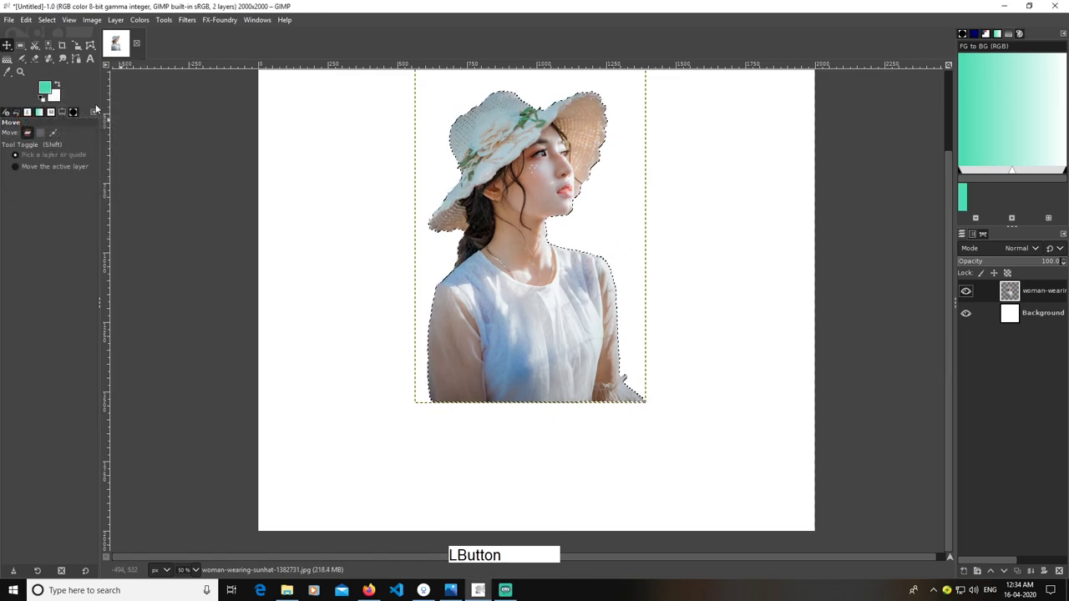
Import brown-4-petaled-flowers-2395255.jpg as a layer, converted to the built-in sRGB profile, and place it directly below the woman layer.
click(804, 248)
ctrl+click(868, 324)
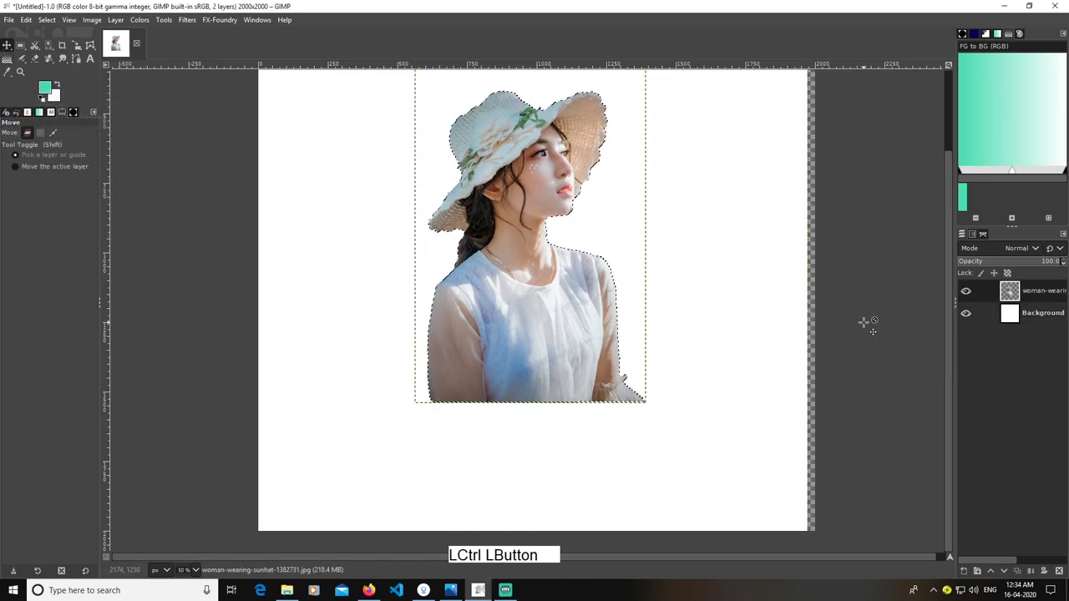
ctrl+scroll(852, 331, up, 3)
ctrl+scroll(835, 331, down, 4)
key(space)
drag(837, 322, 632, 339)
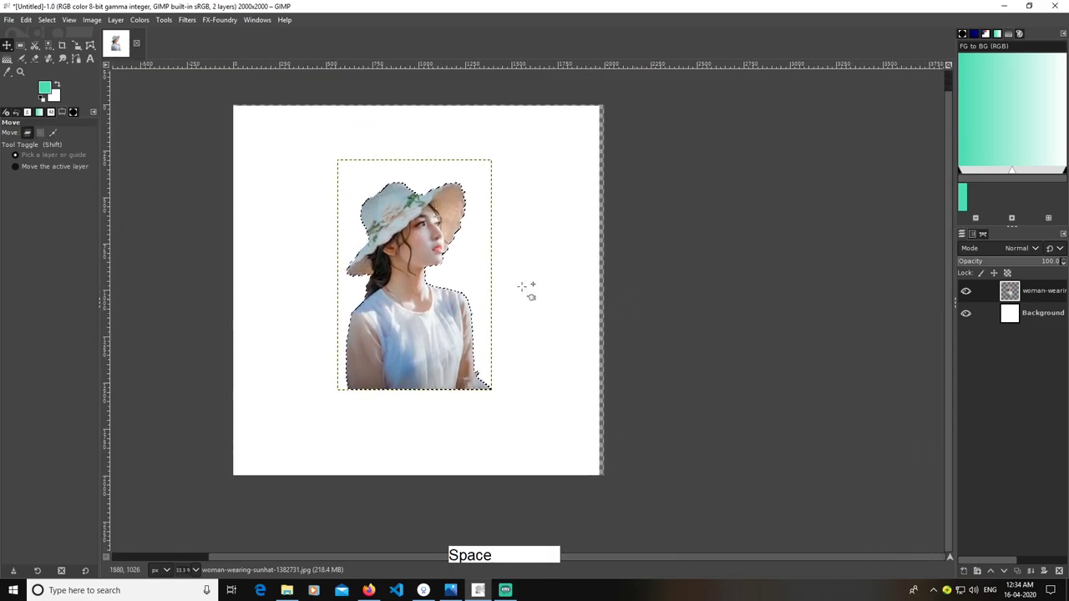
drag(563, 308, 566, 306)
key(space)
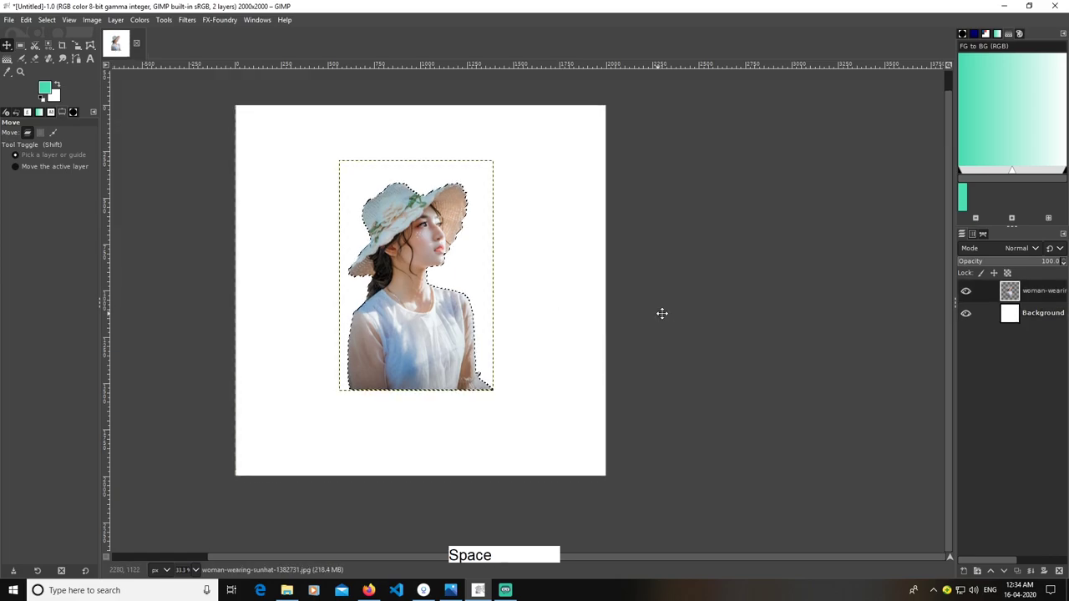
scroll(775, 311, up, 1)
scroll(774, 312, down, 2)
drag(775, 312, 681, 314)
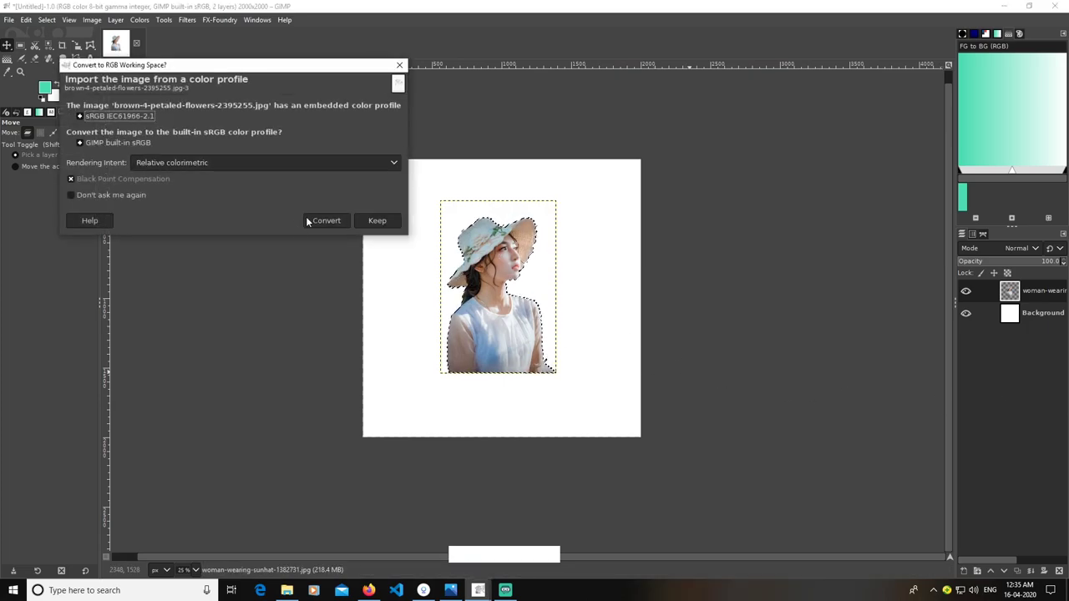
click(308, 221)
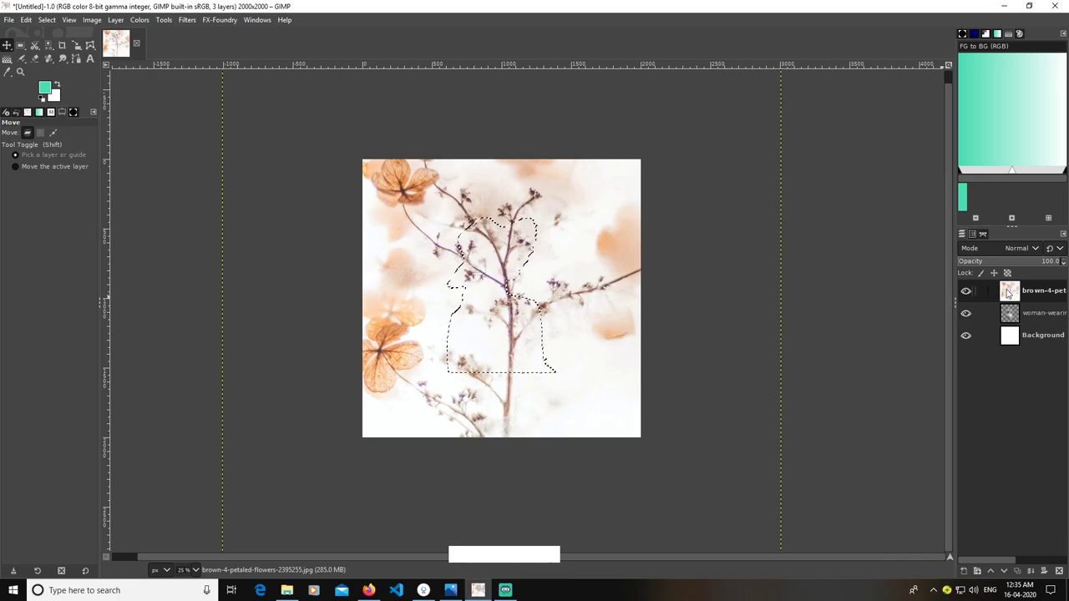
drag(1006, 292, 1016, 352)
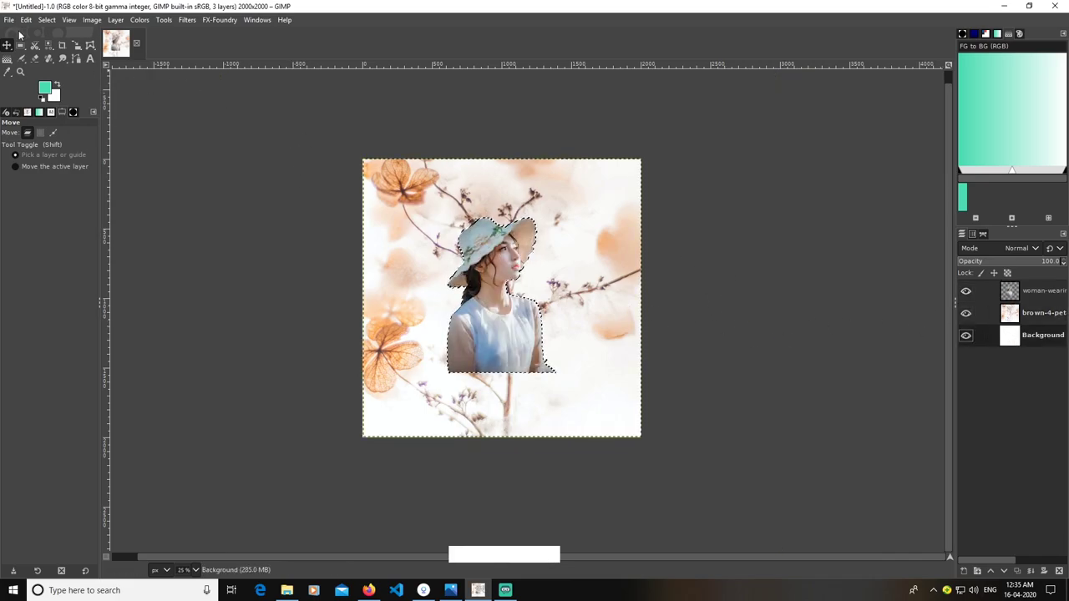
click(77, 48)
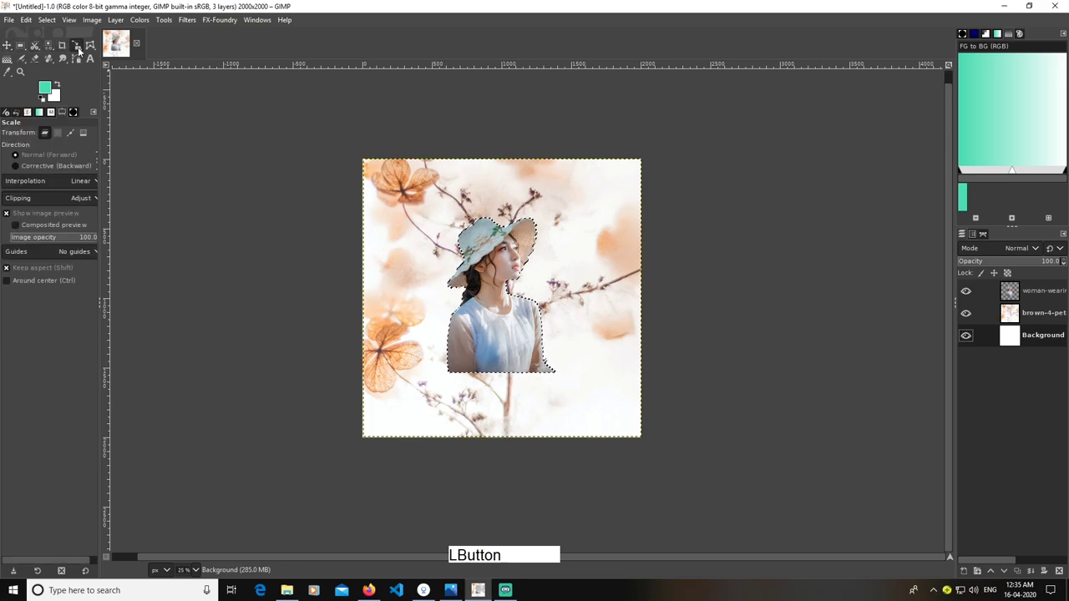
click(606, 394)
key(Escape)
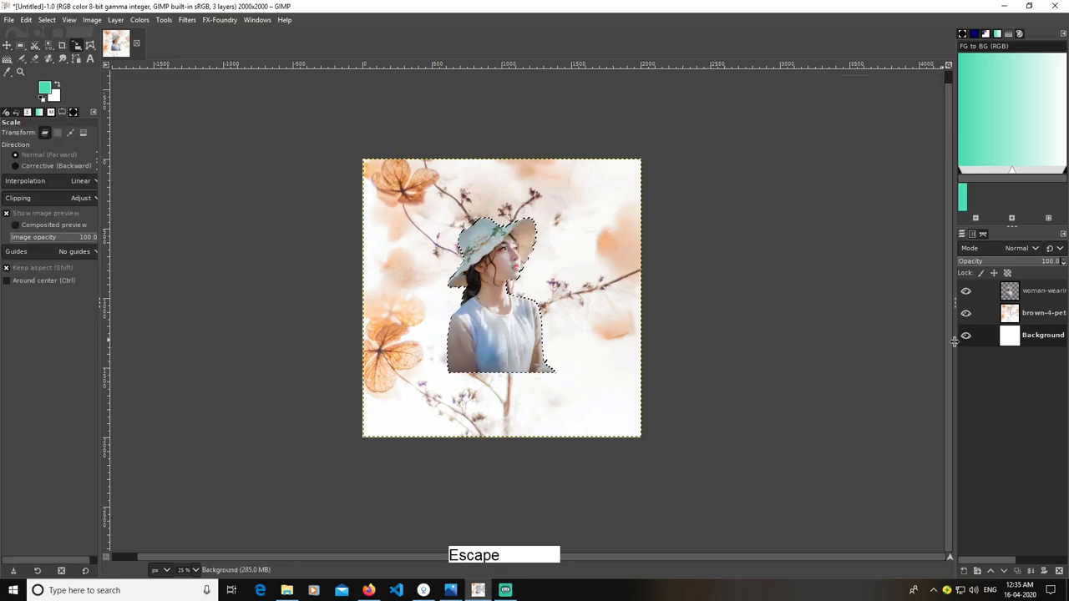
click(994, 321)
click(582, 406)
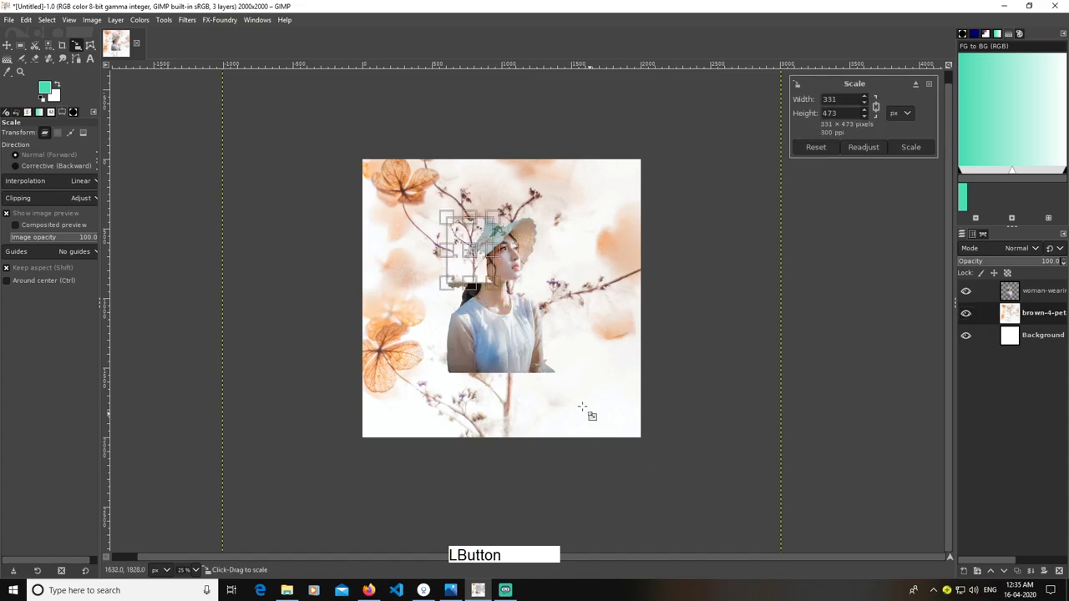
drag(590, 416, 601, 431)
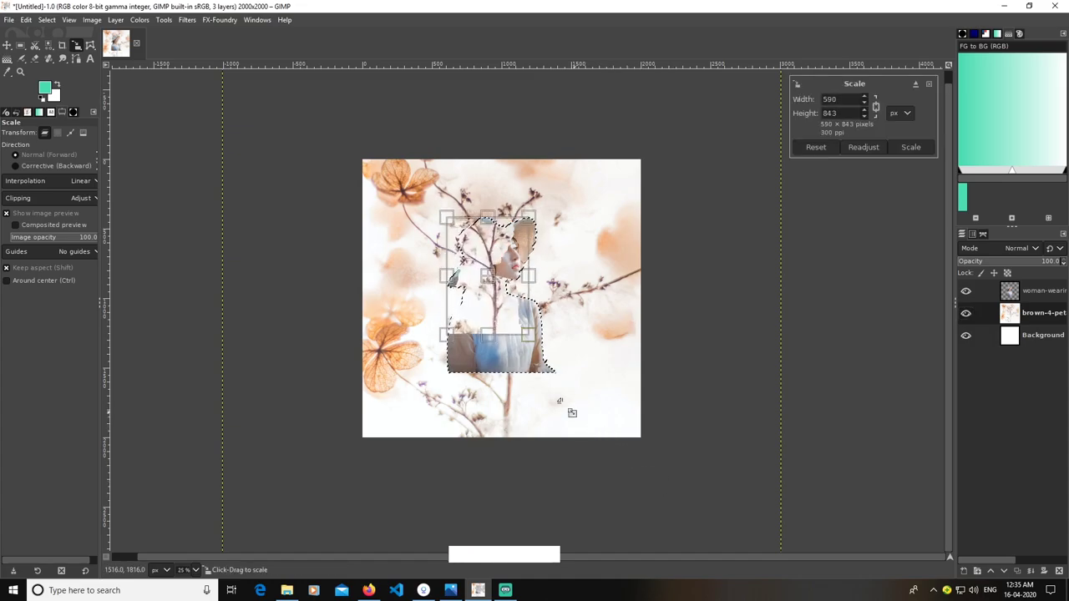
key(Escape)
Clear the selection and scale the flower photo layer to 2080 × 2861 px.
click(46, 20)
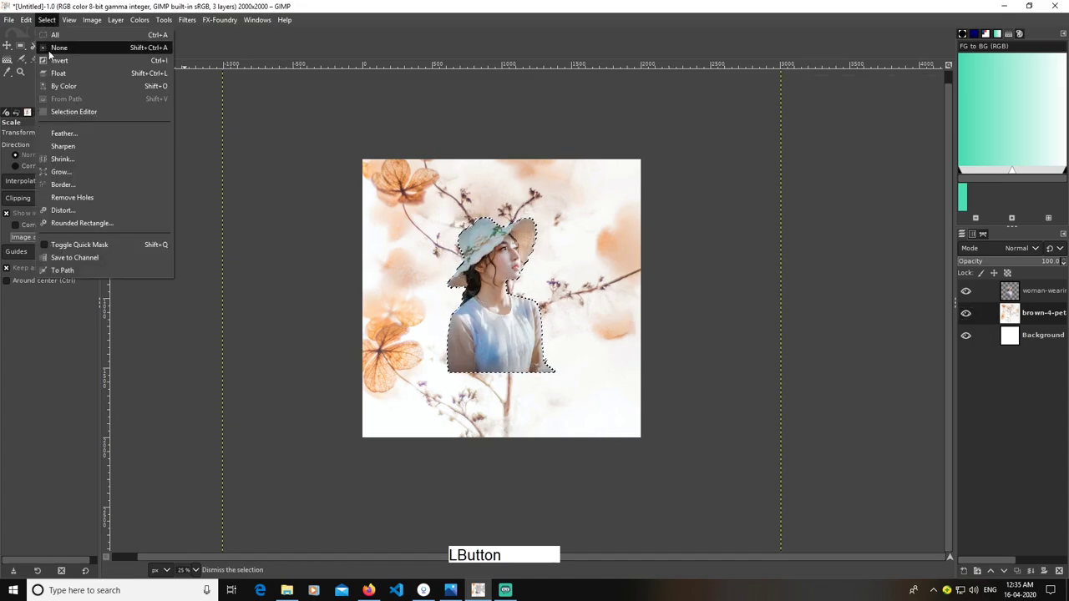
click(50, 43)
click(711, 452)
drag(712, 452, 538, 346)
drag(632, 459, 618, 428)
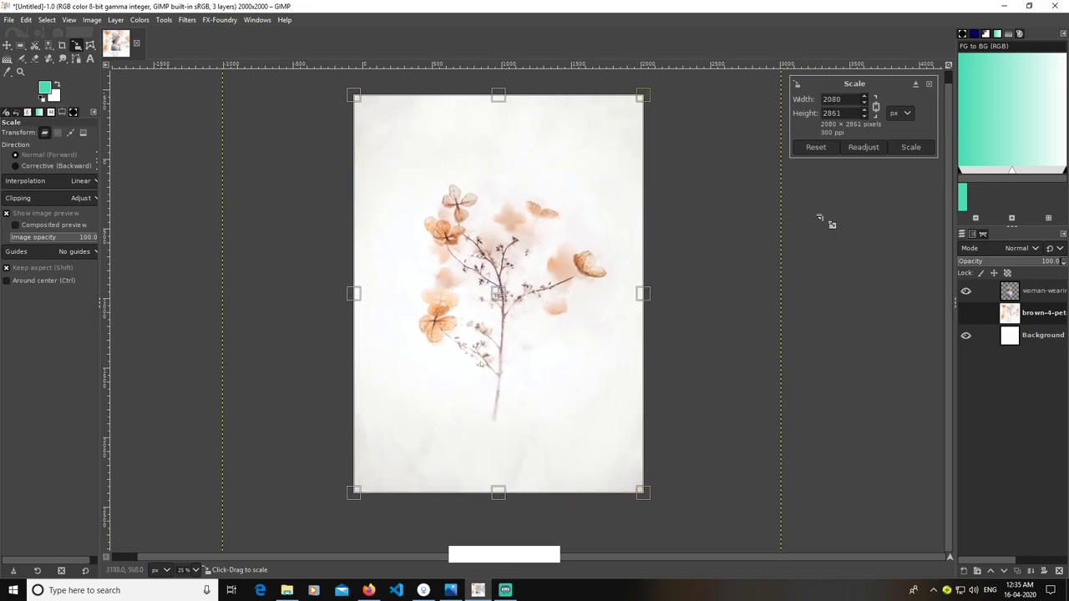
click(911, 147)
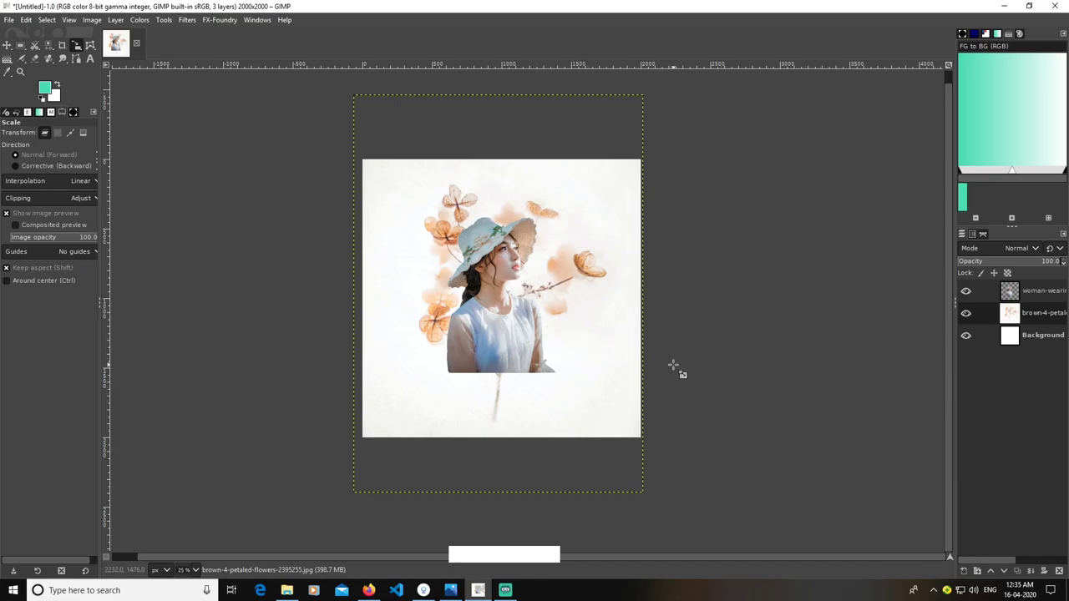
Heal away the flower stem below the woman, using the clean paper-white area beside it as the source.
ctrl+scroll(673, 364, up, 2)
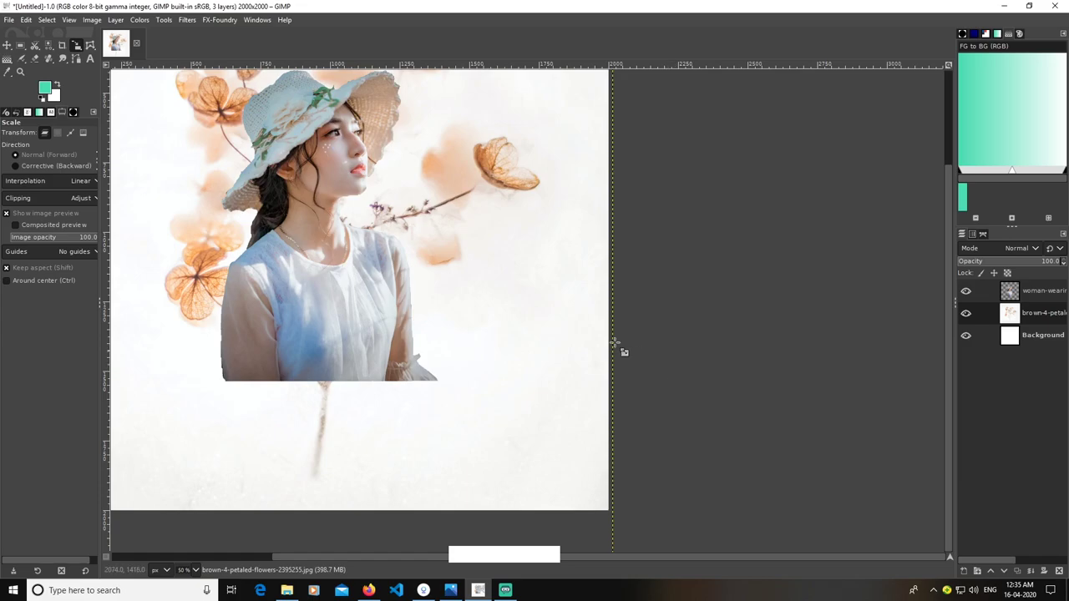
right_click(43, 62)
click(77, 88)
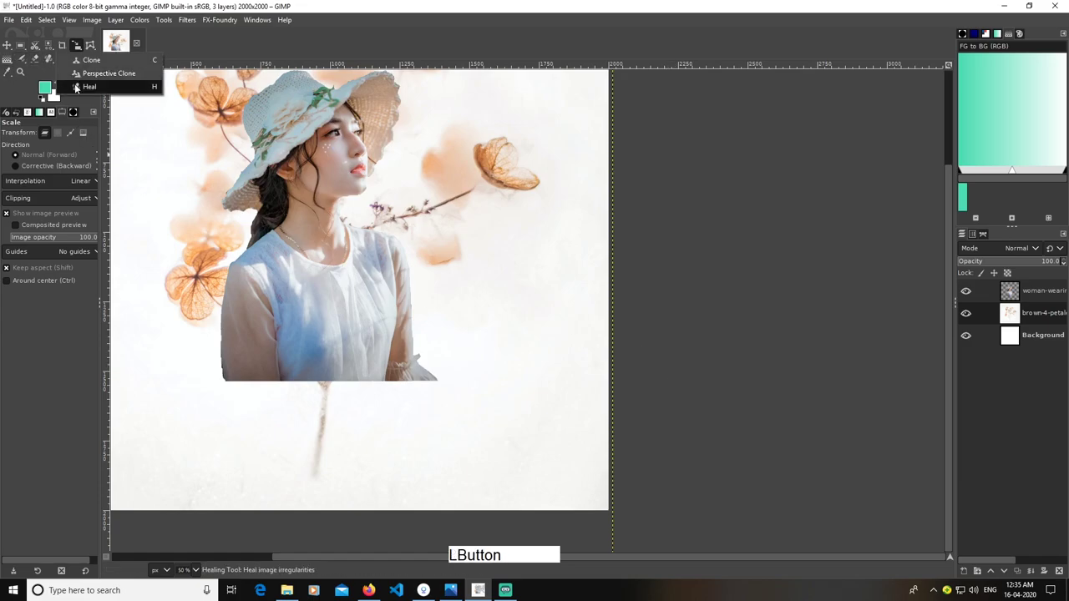
key(ctrl)
ctrl+click(478, 399)
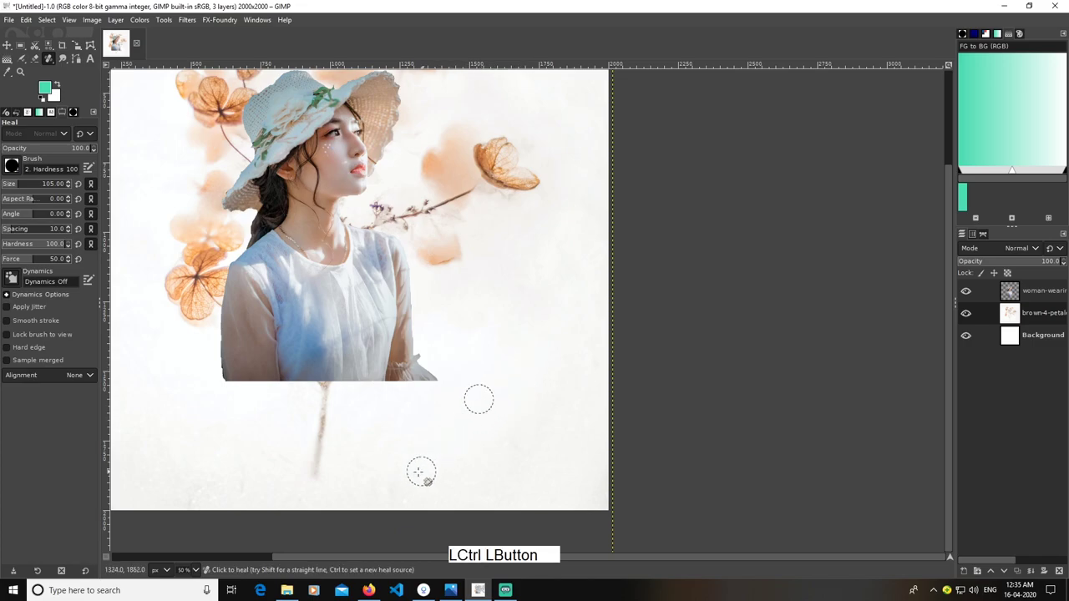
click(312, 469)
mouse_move(313, 470)
mouse_down()
mouse_move(325, 389)
mouse_move(287, 413)
mouse_move(300, 395)
mouse_move(317, 431)
mouse_move(327, 406)
mouse_up()
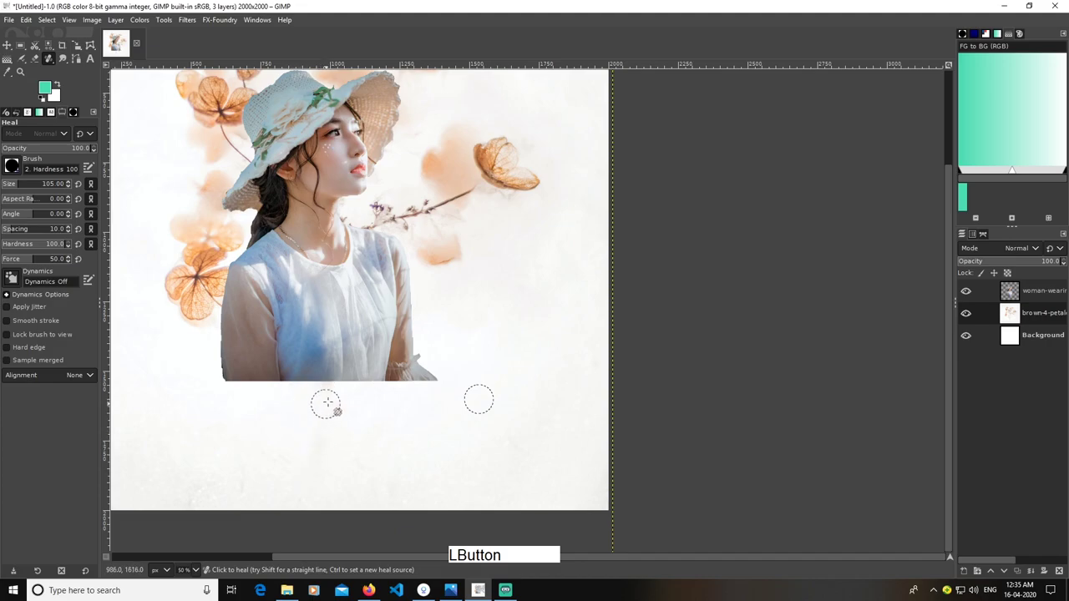
Add a new transparent layer between the flower photo and the woman.
key(space)
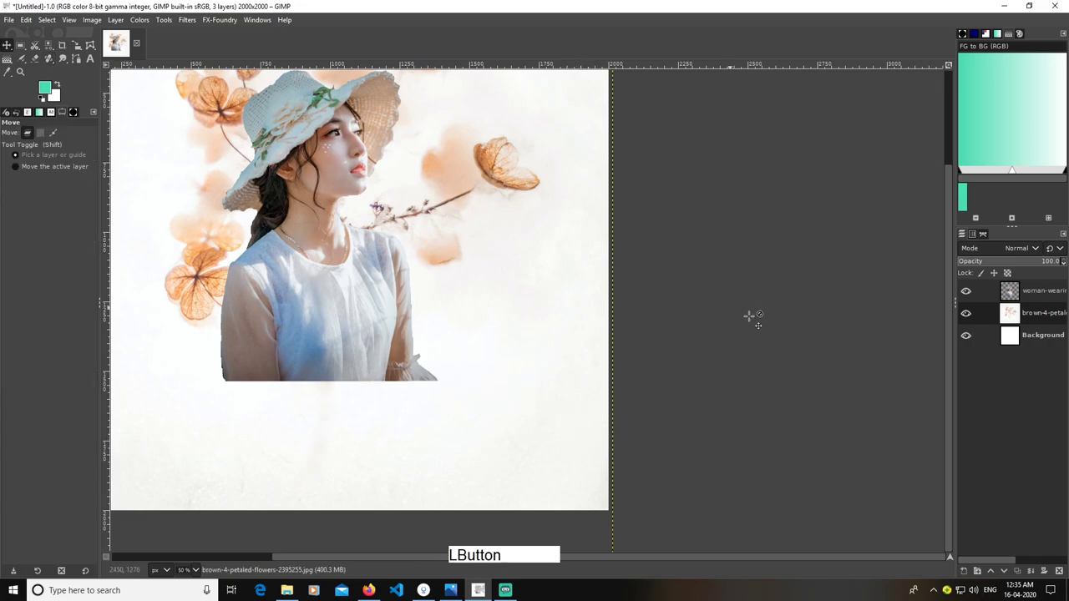
mouse_move(729, 388)
mouse_down()
mouse_move(861, 413)
mouse_move(781, 389)
mouse_move(737, 398)
mouse_up()
ctrl+scroll(865, 412, down, 1)
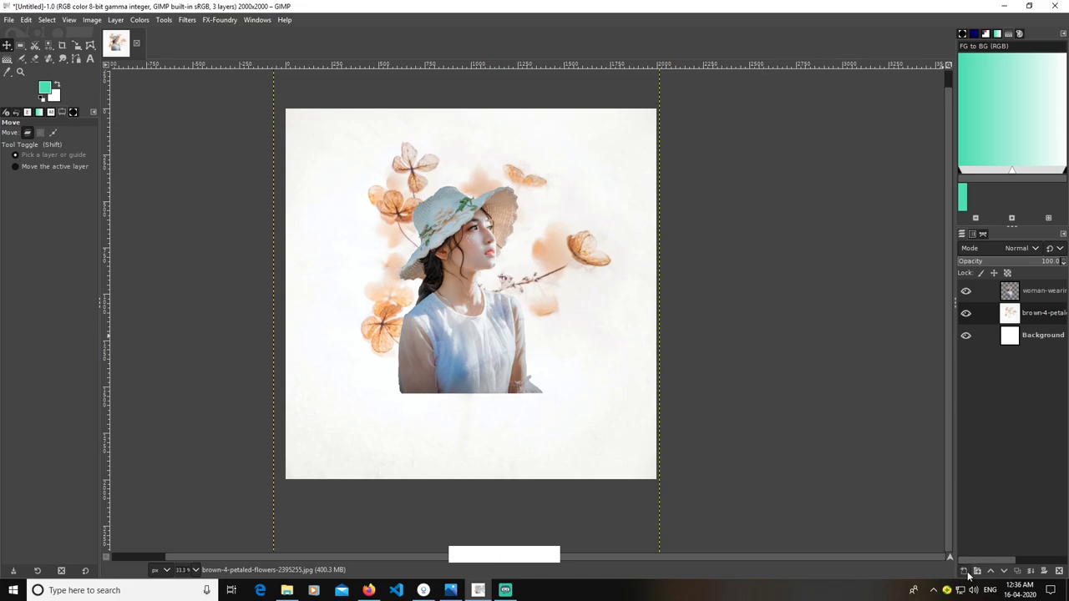
click(971, 572)
click(981, 559)
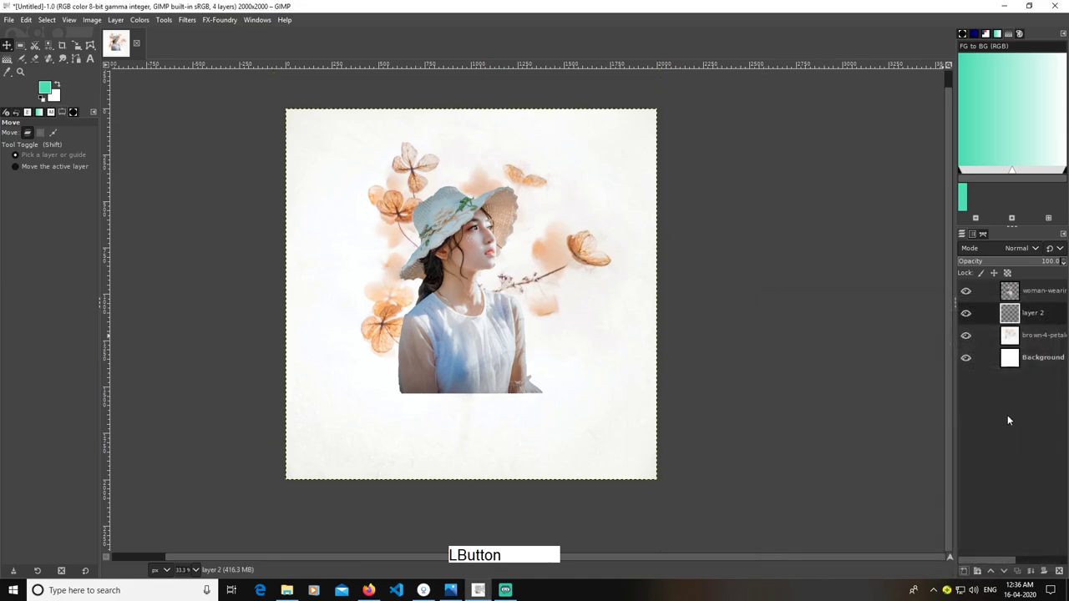
Raise the empty layer above the woman and select a rectangle about 735 × 384 px at the canvas's lower-right edge.
click(20, 46)
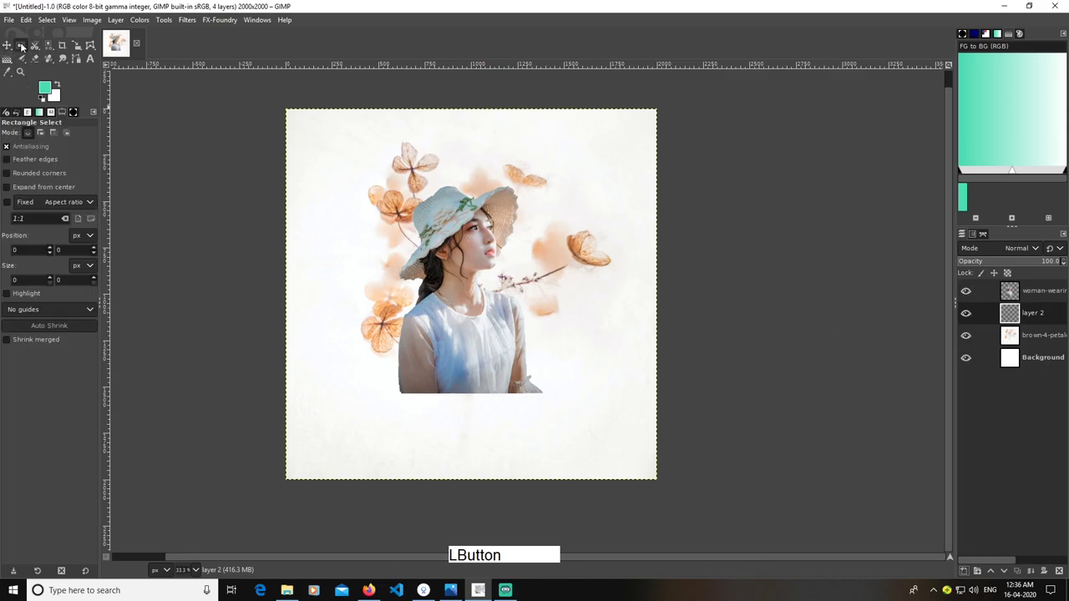
drag(1020, 315, 1014, 288)
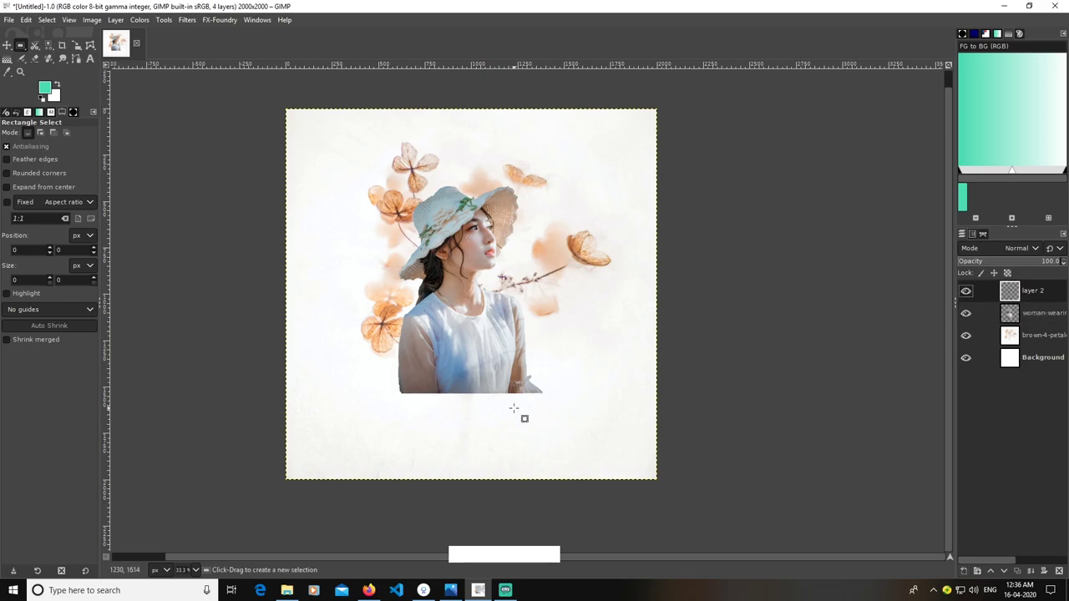
drag(520, 404, 656, 475)
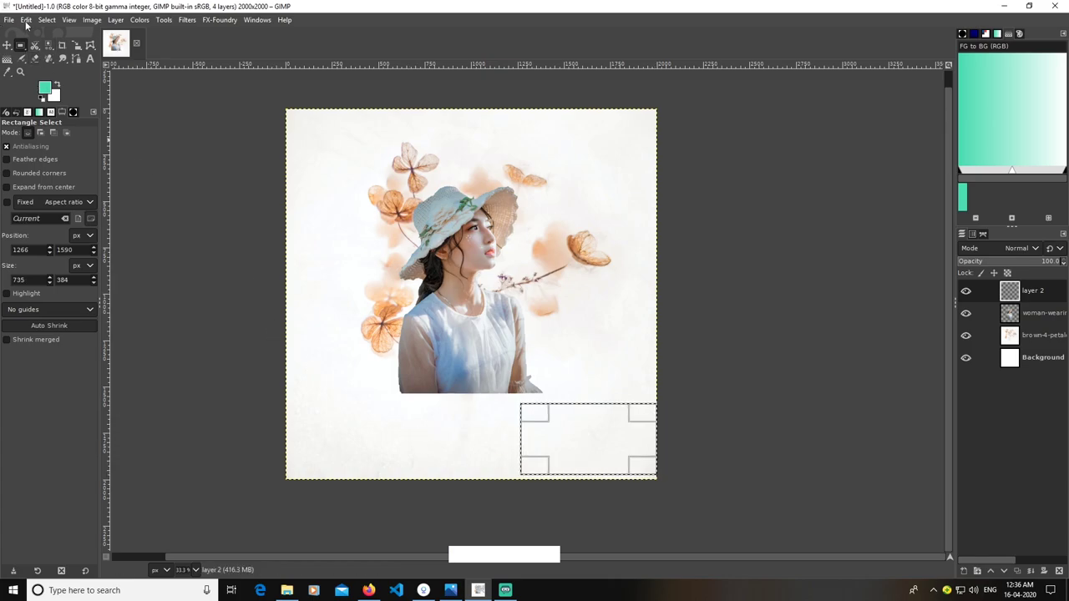
Fill the rectangular selection with the pink-red foreground colour ff1a5b and clear the selection.
click(44, 87)
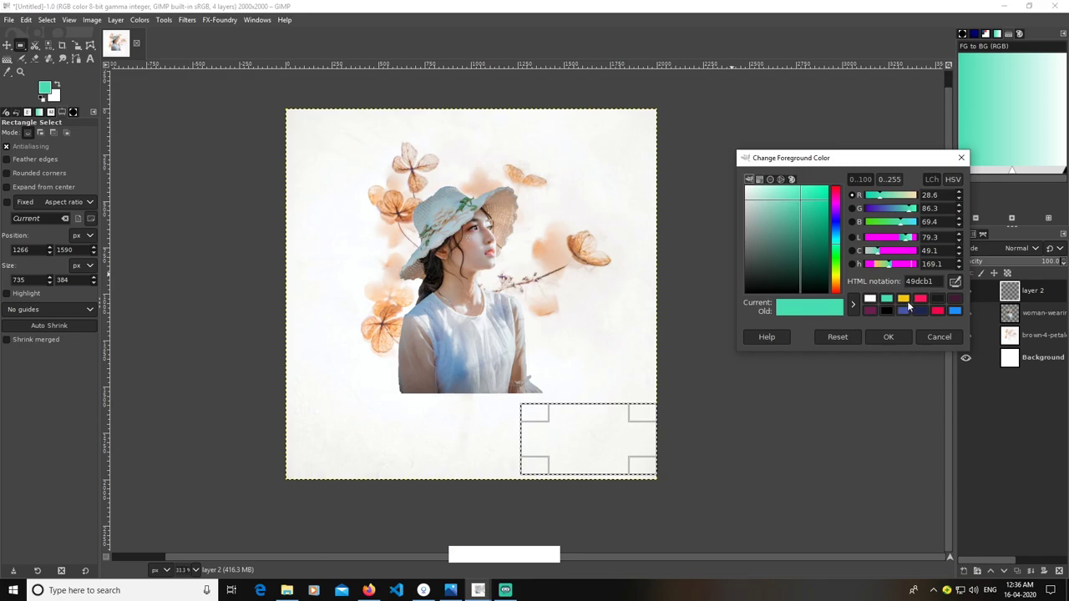
click(919, 298)
click(888, 337)
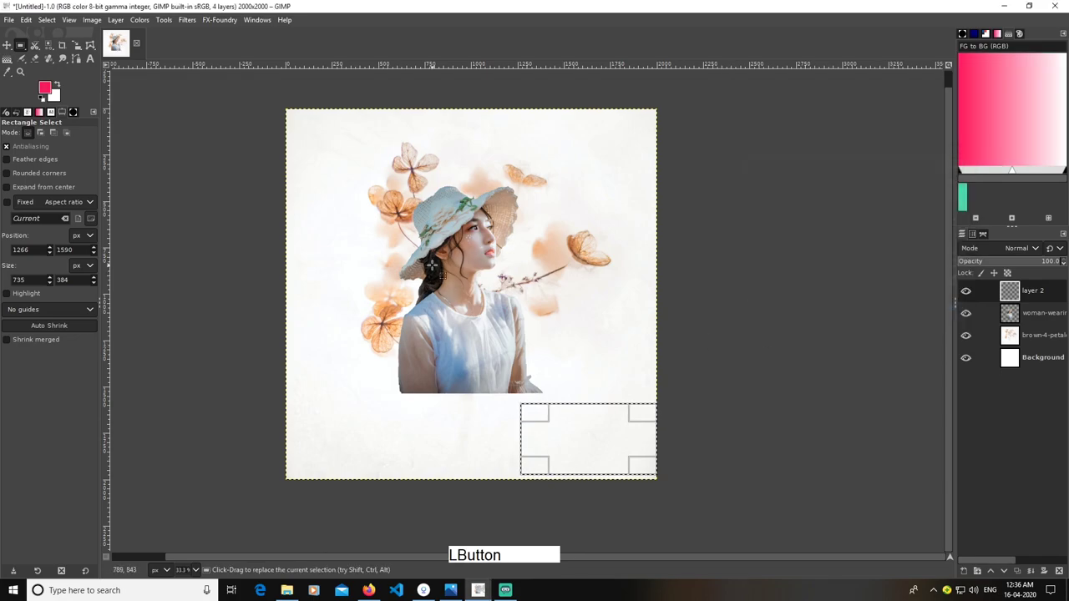
click(27, 20)
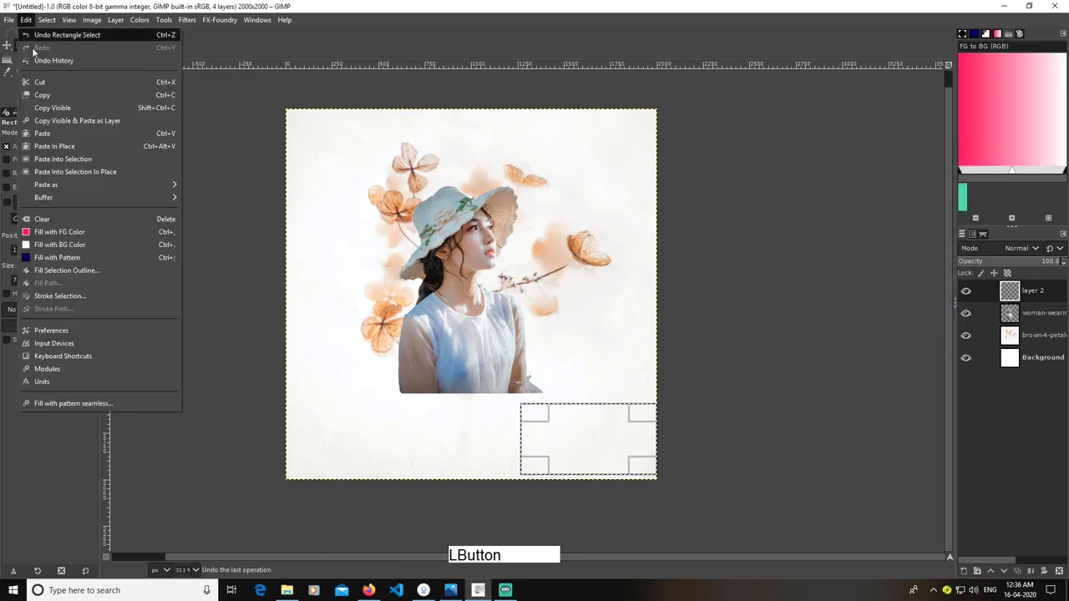
click(96, 229)
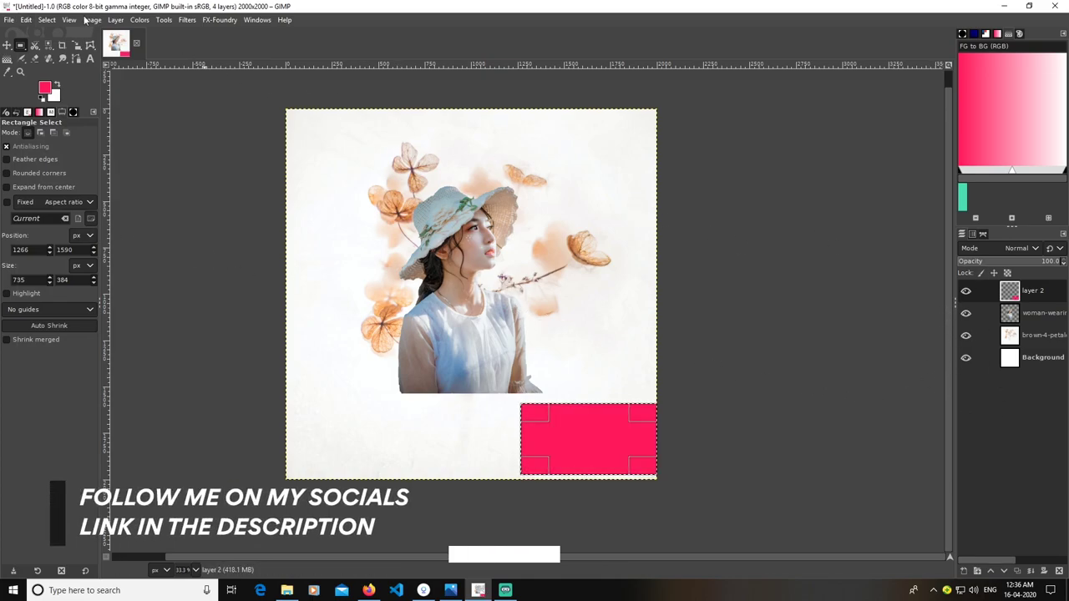
click(47, 20)
click(58, 60)
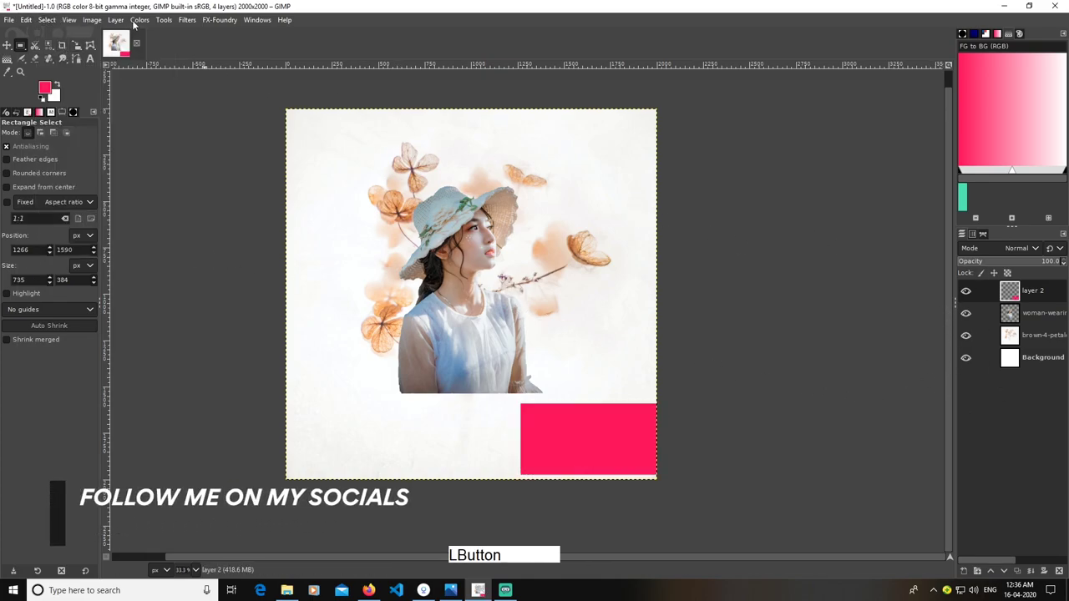
Crop the pink-red rectangle's layer to its content and set its blend mode to Multiply.
click(137, 20)
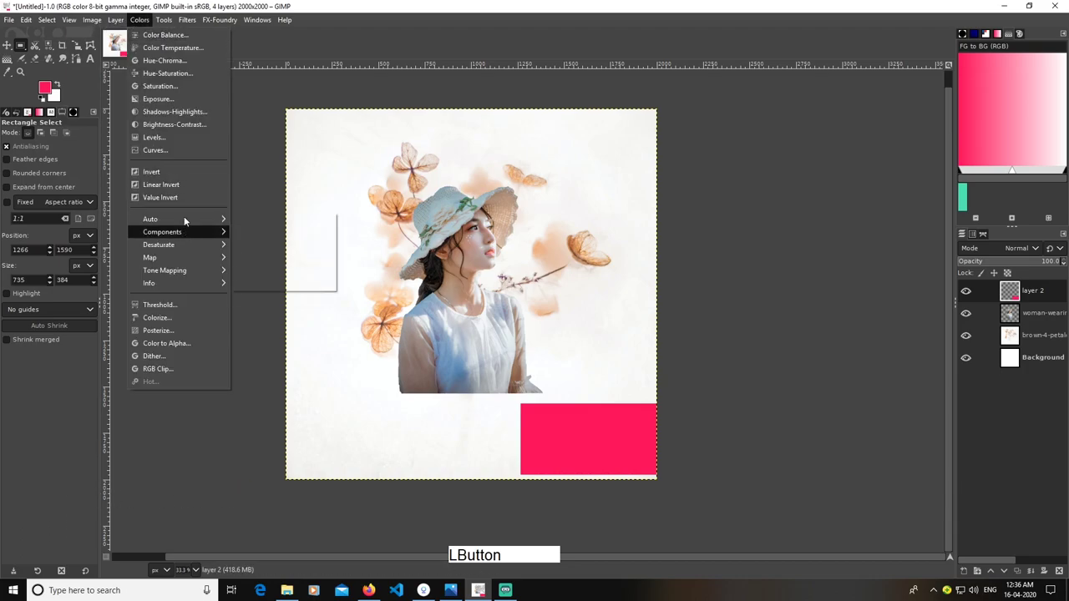
mouse_move(104, 22)
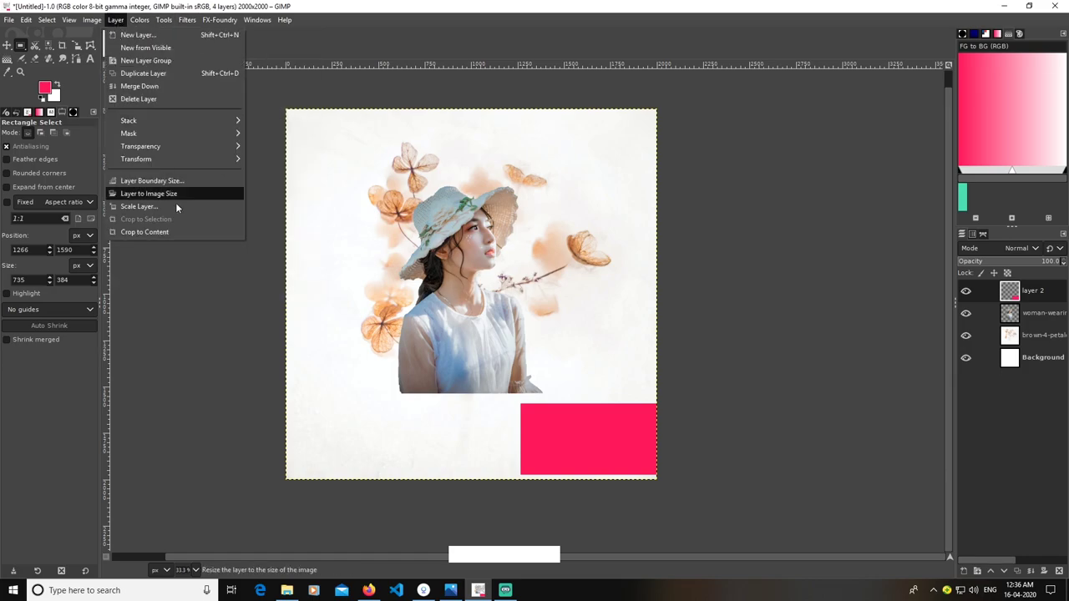
click(183, 233)
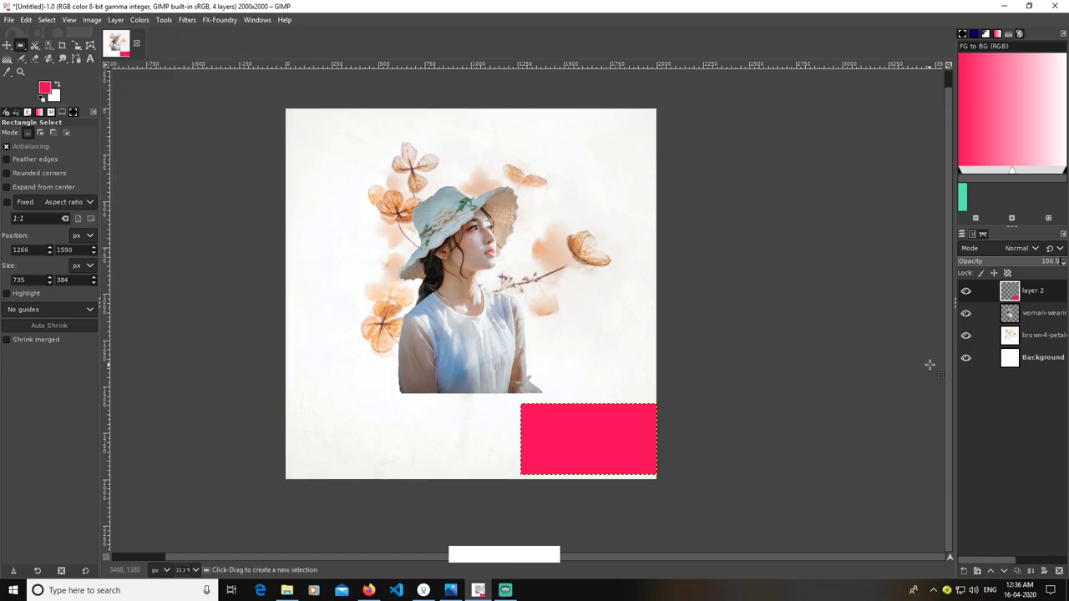
click(1037, 251)
click(989, 470)
click(7, 45)
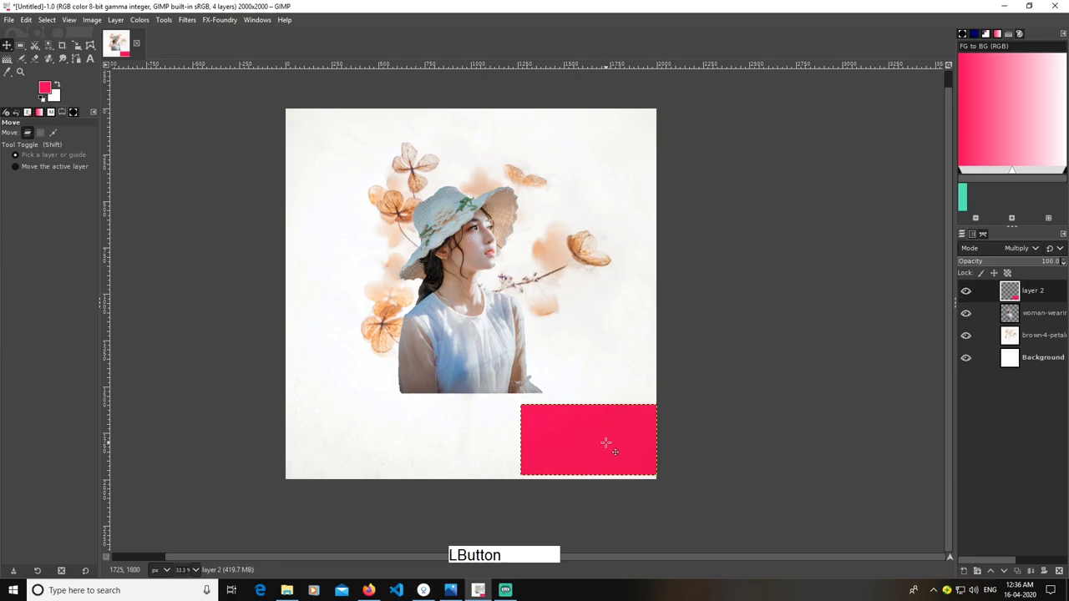
click(1019, 249)
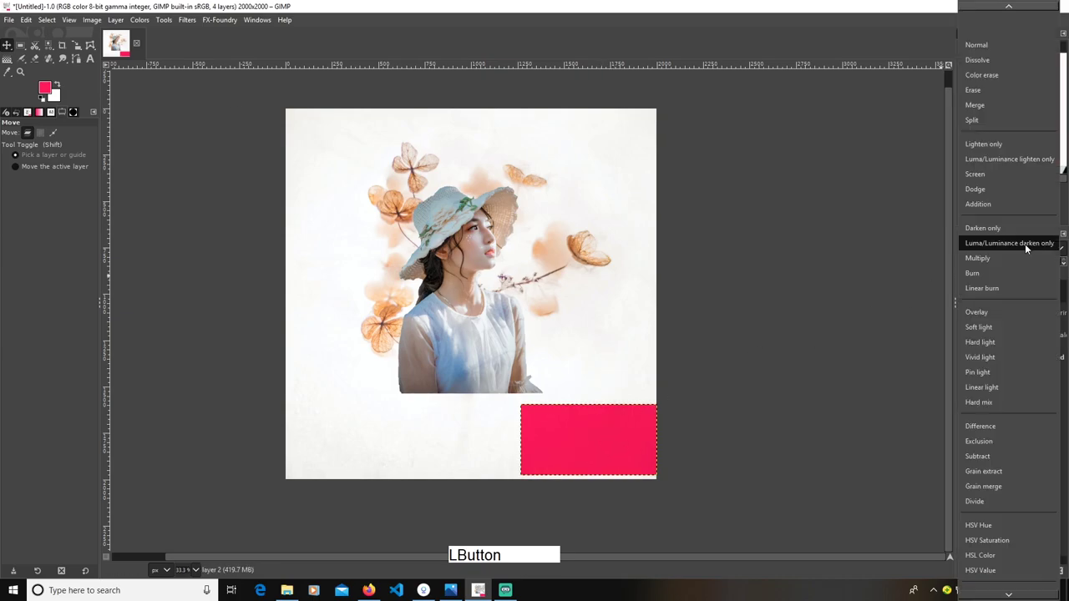
click(977, 258)
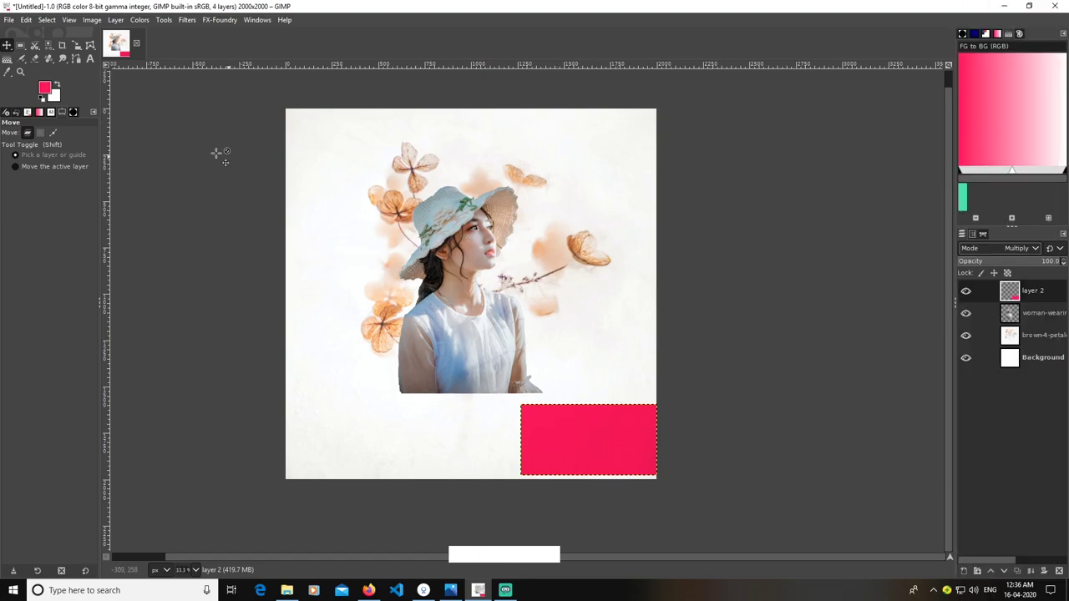
Add a new layer on top and select a tall rectangle about 273 × 1686 px over the woman's back and the flowers.
click(21, 46)
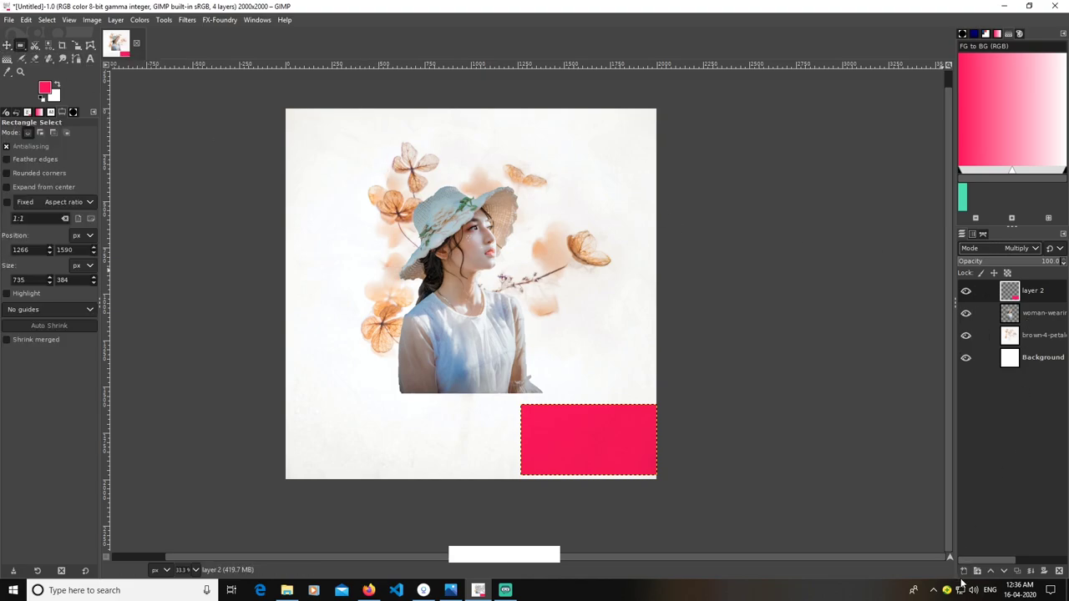
click(964, 571)
click(979, 557)
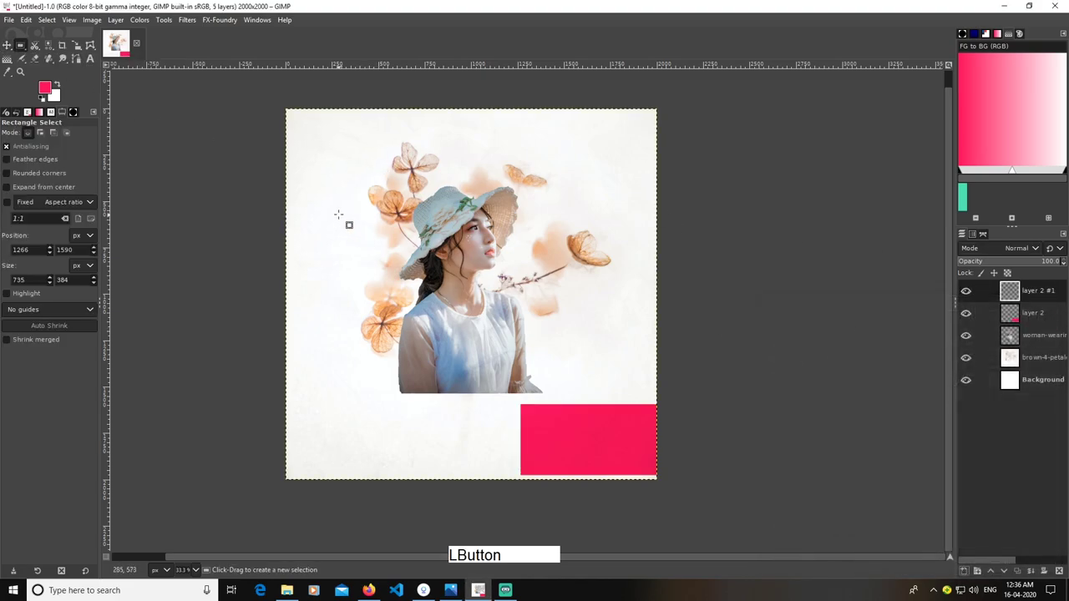
drag(365, 112, 437, 426)
drag(376, 289, 385, 290)
drag(436, 340, 434, 341)
Fill the tall rectangular selection with the teal foreground colour 49dcb1.
click(45, 88)
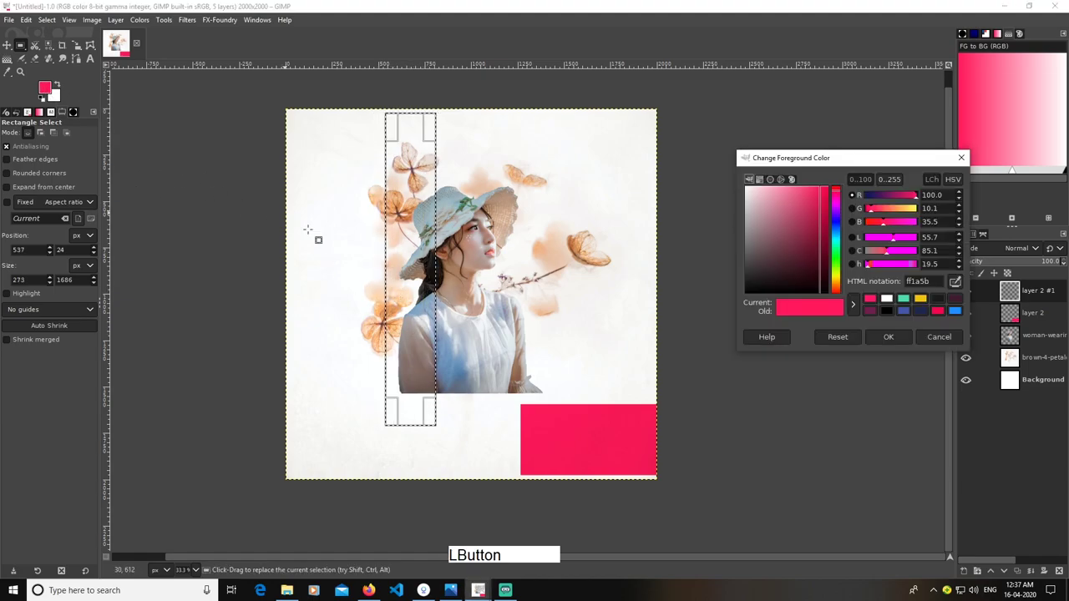
click(903, 298)
click(888, 337)
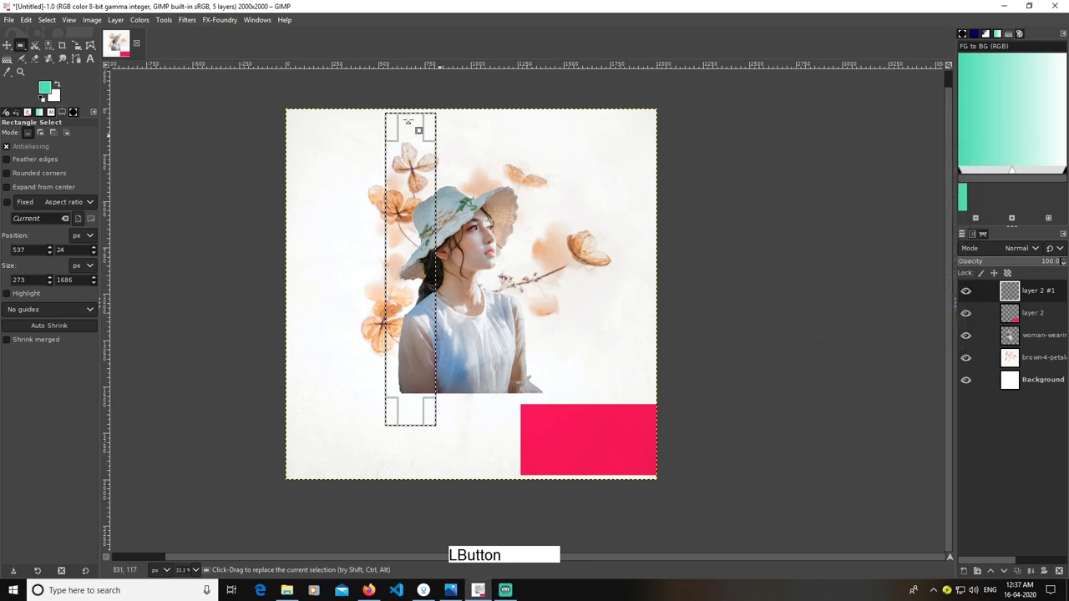
click(26, 19)
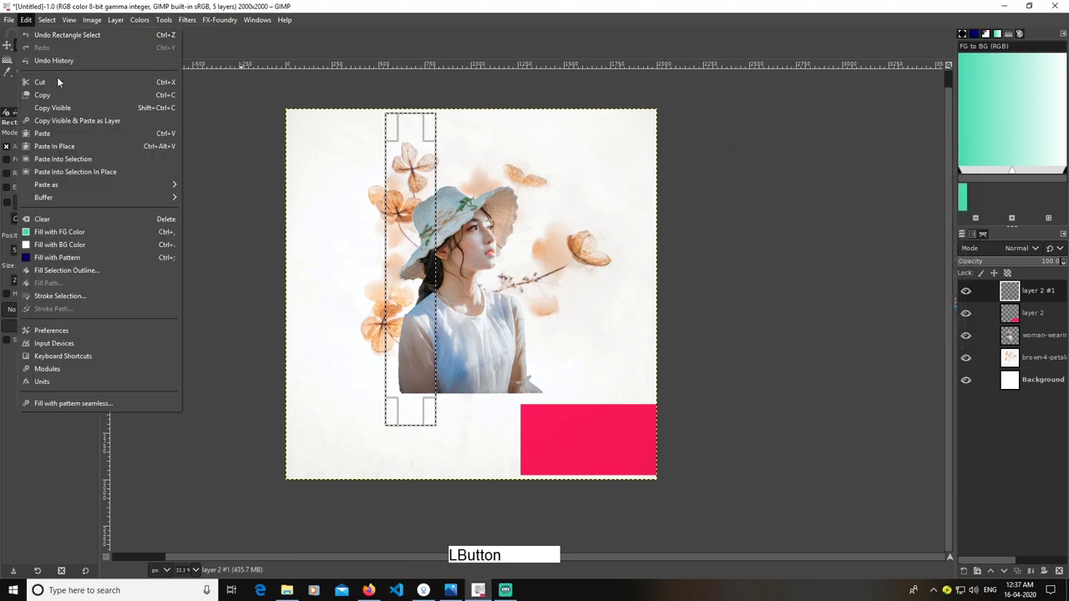
click(109, 232)
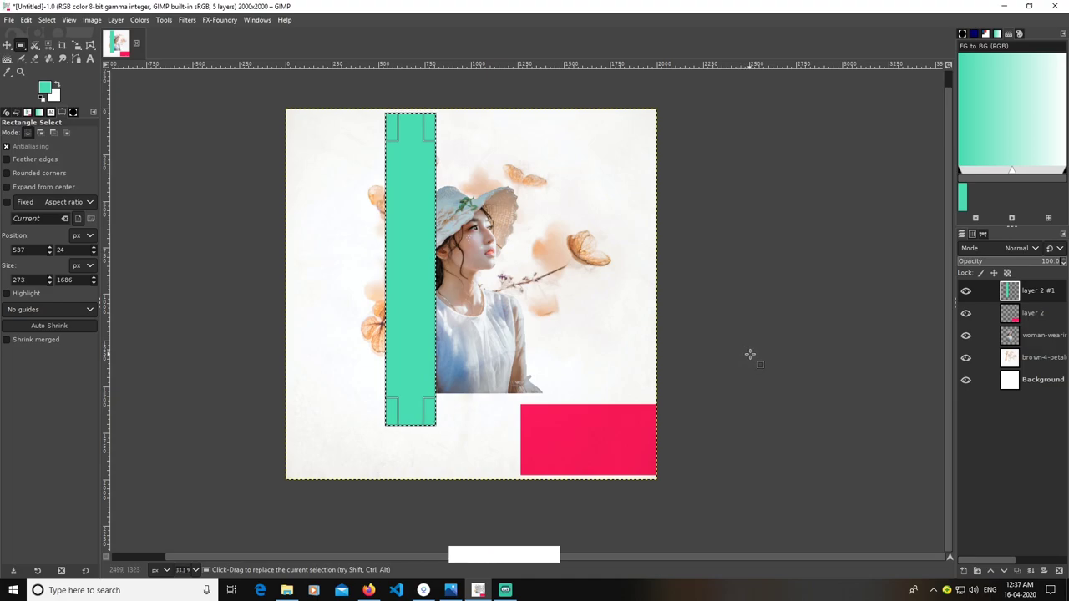
Clear the selection and set the teal bar layer's blend mode to Multiply.
click(46, 19)
click(55, 47)
click(1037, 251)
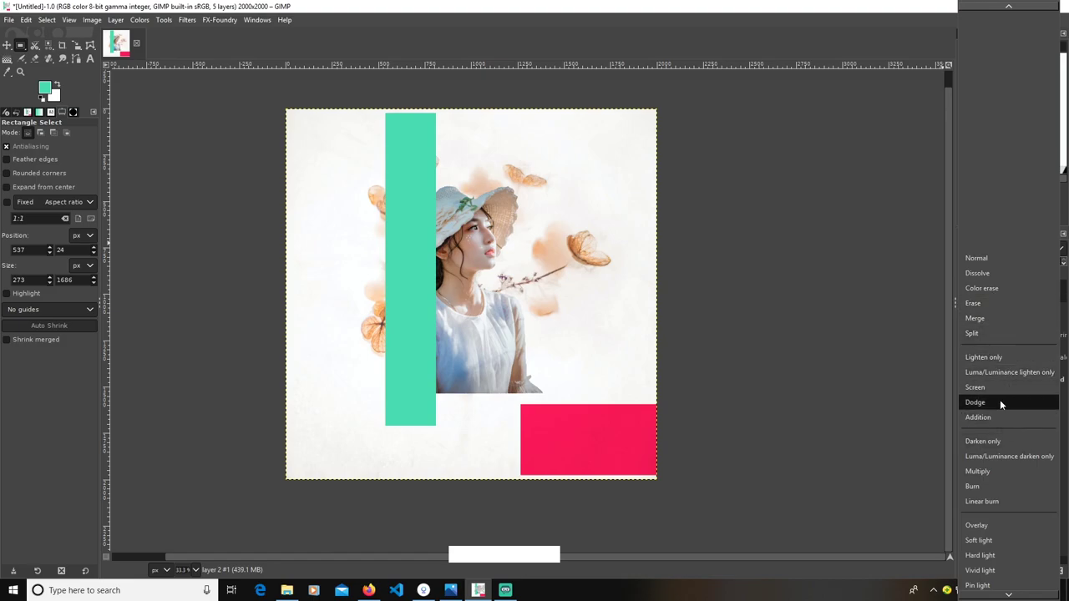
click(1008, 471)
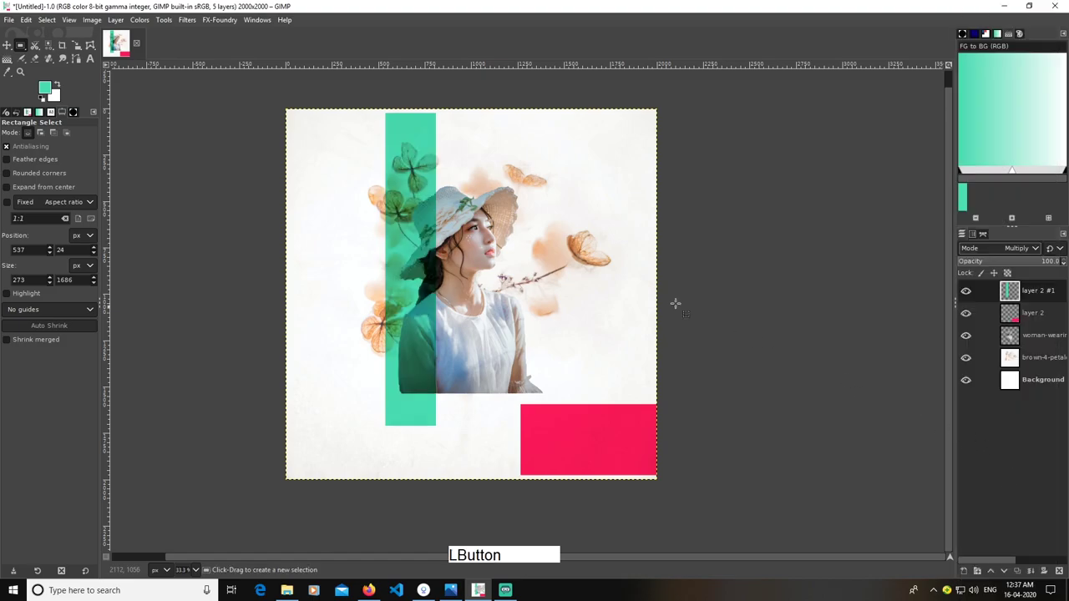
Select a circle about 519 × 519 px over the woman's face and hat brim, and add a new layer on top.
right_click(21, 45)
click(56, 60)
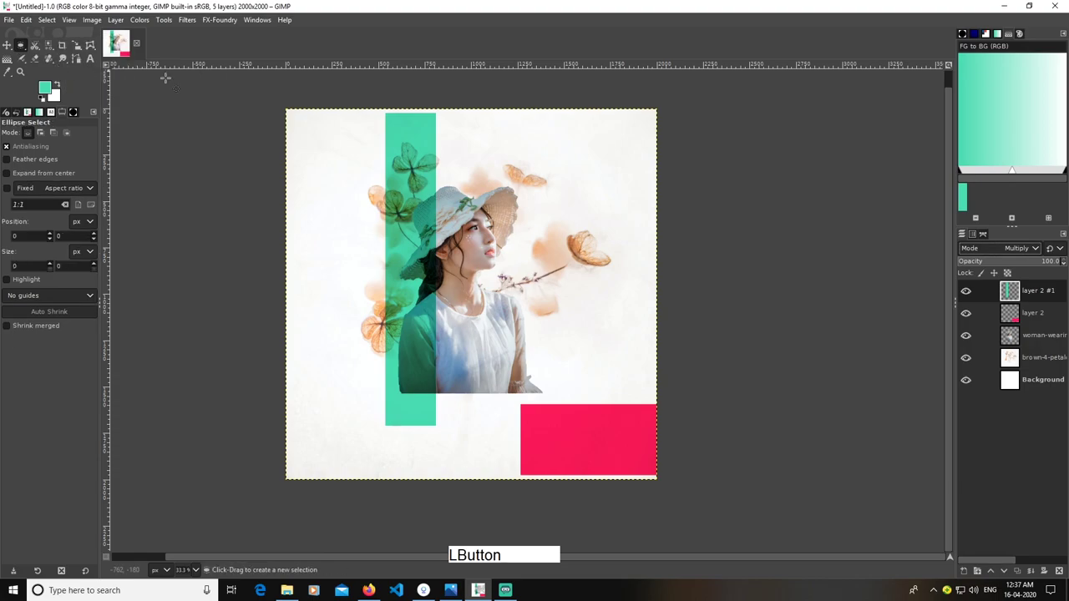
drag(463, 171, 571, 276)
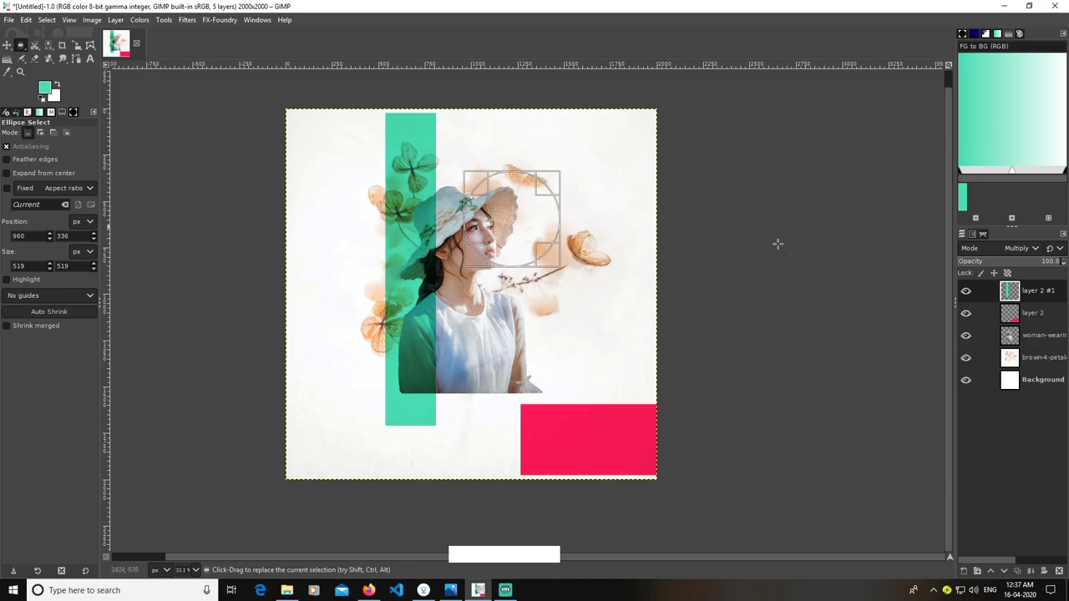
click(975, 571)
click(985, 560)
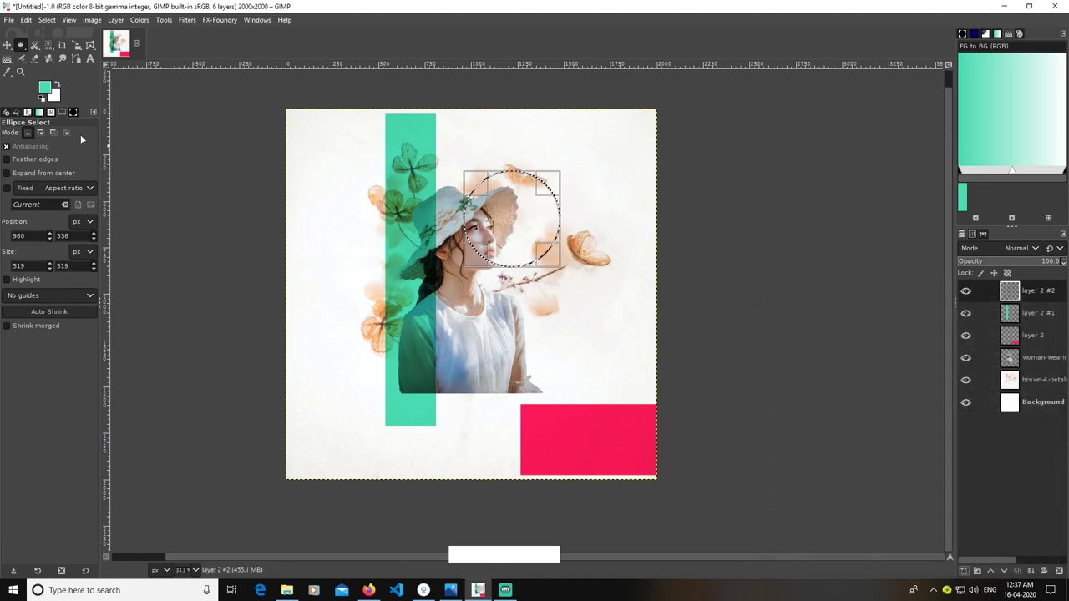
Fill the circular selection with the yellow foreground colour f1c40f and clear the selection.
click(44, 88)
click(920, 299)
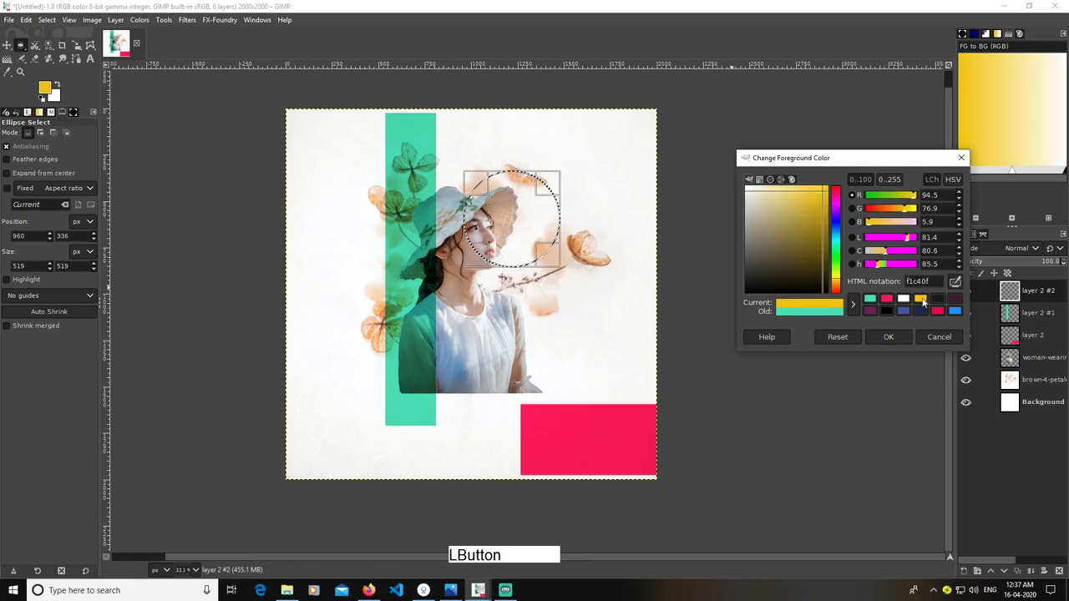
click(878, 339)
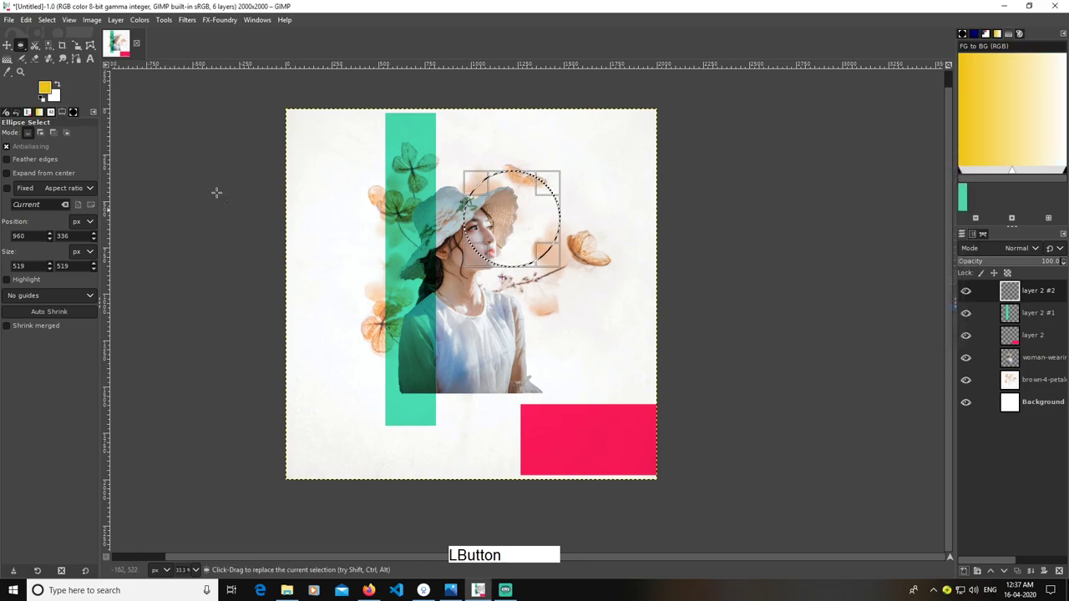
click(26, 20)
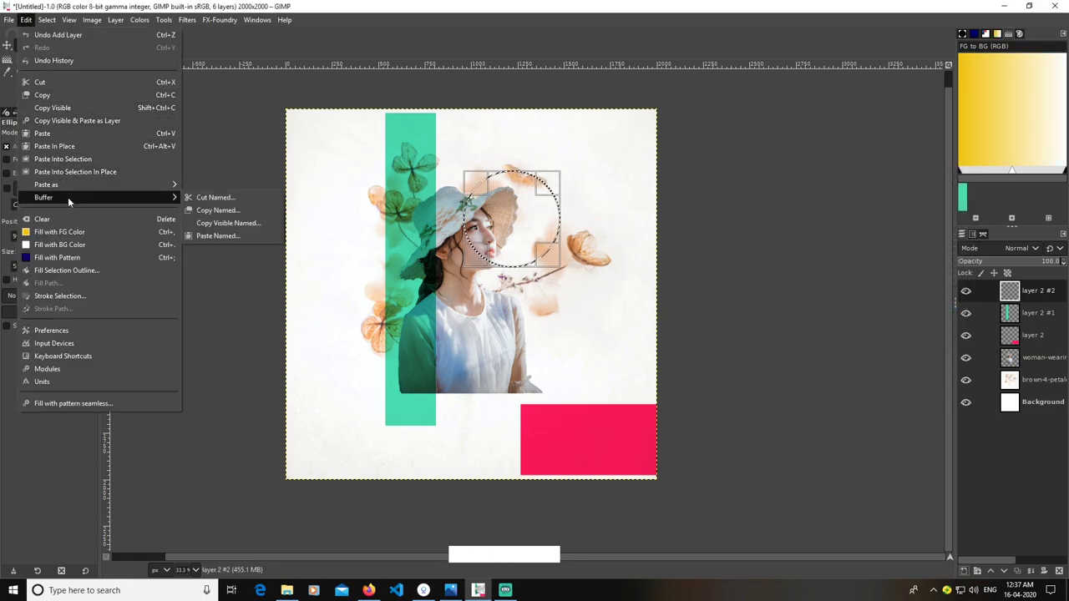
click(76, 232)
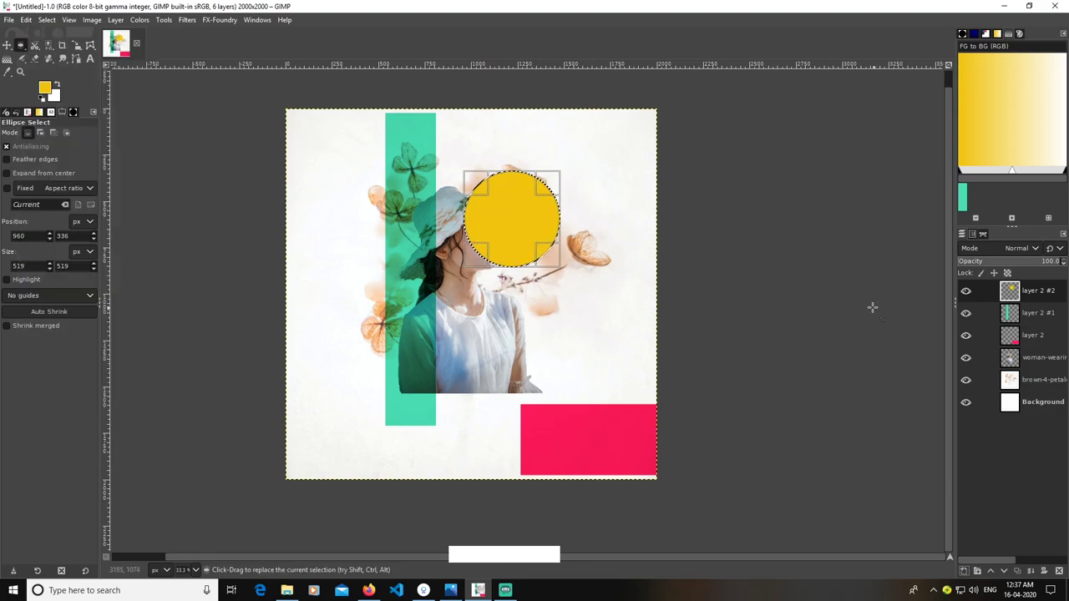
click(47, 19)
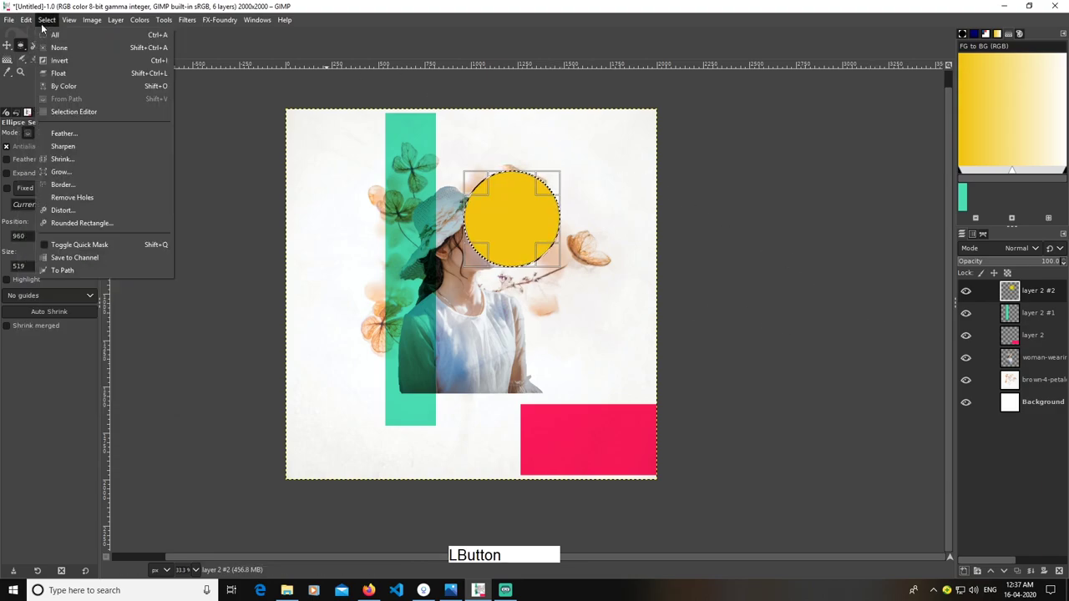
click(71, 54)
Crop the yellow circle's layer to its content and set its blend mode to Multiply.
right_click(1015, 297)
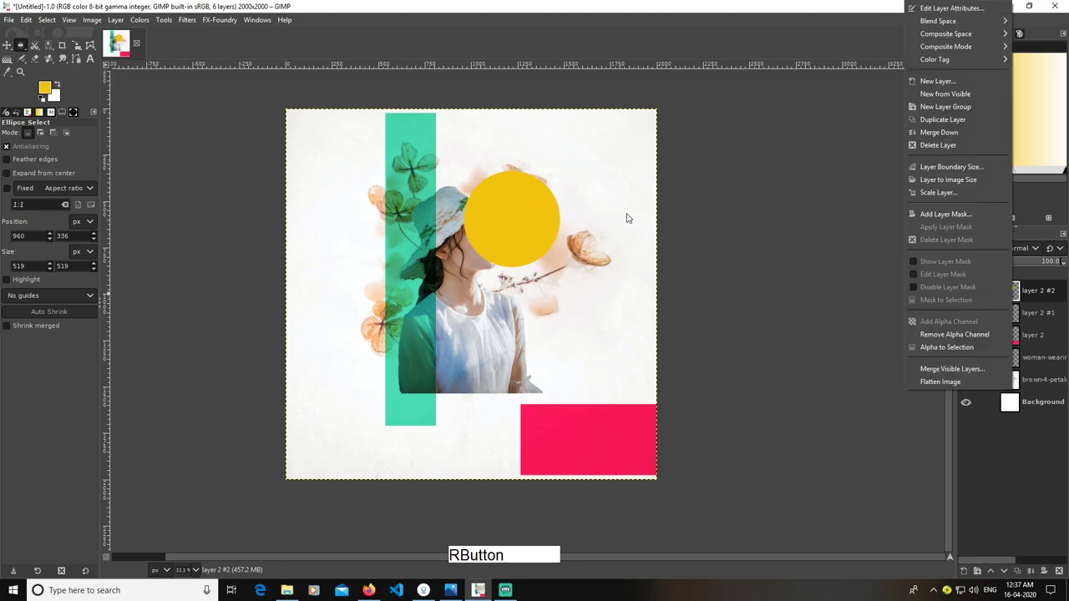
click(116, 22)
click(115, 19)
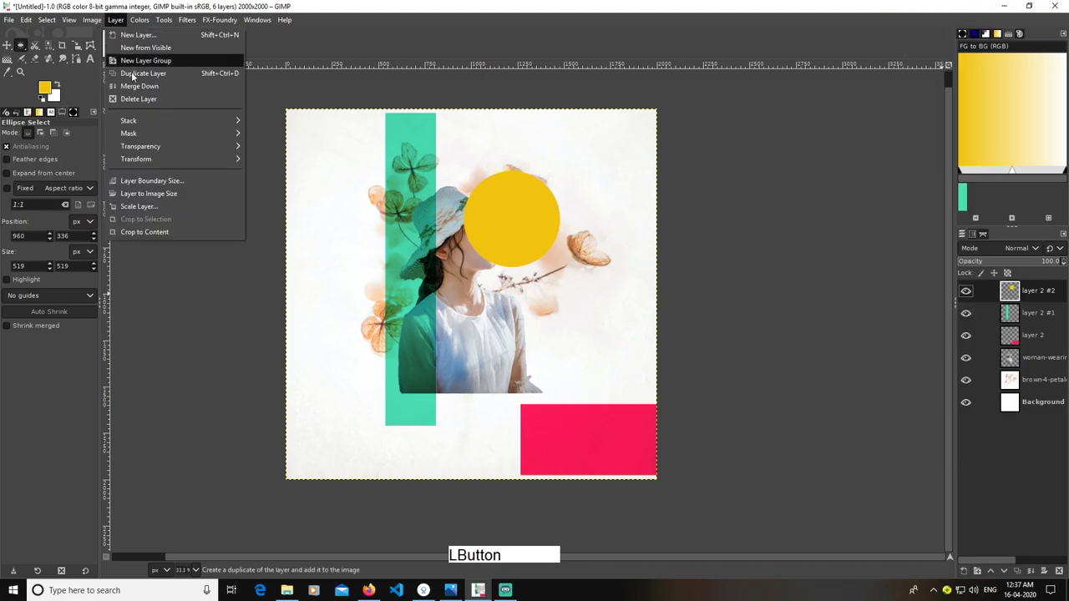
click(148, 231)
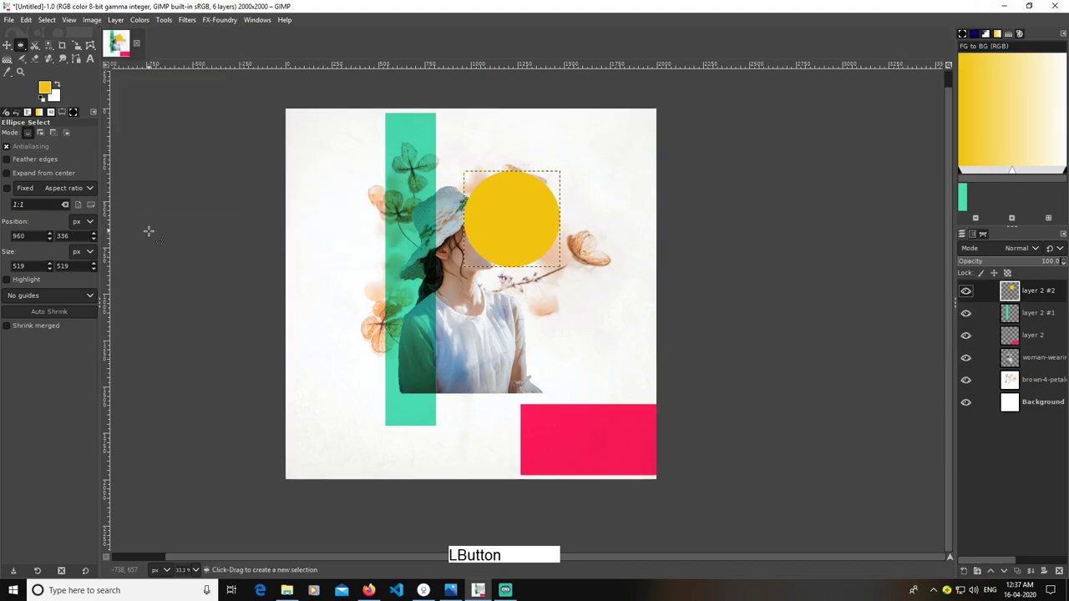
click(1037, 249)
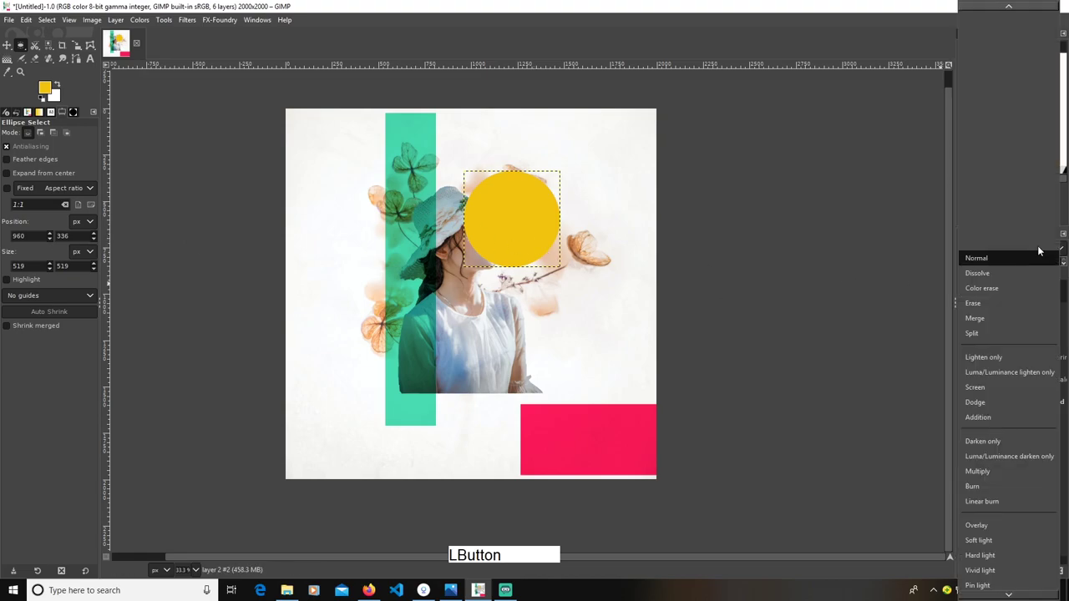
click(1009, 472)
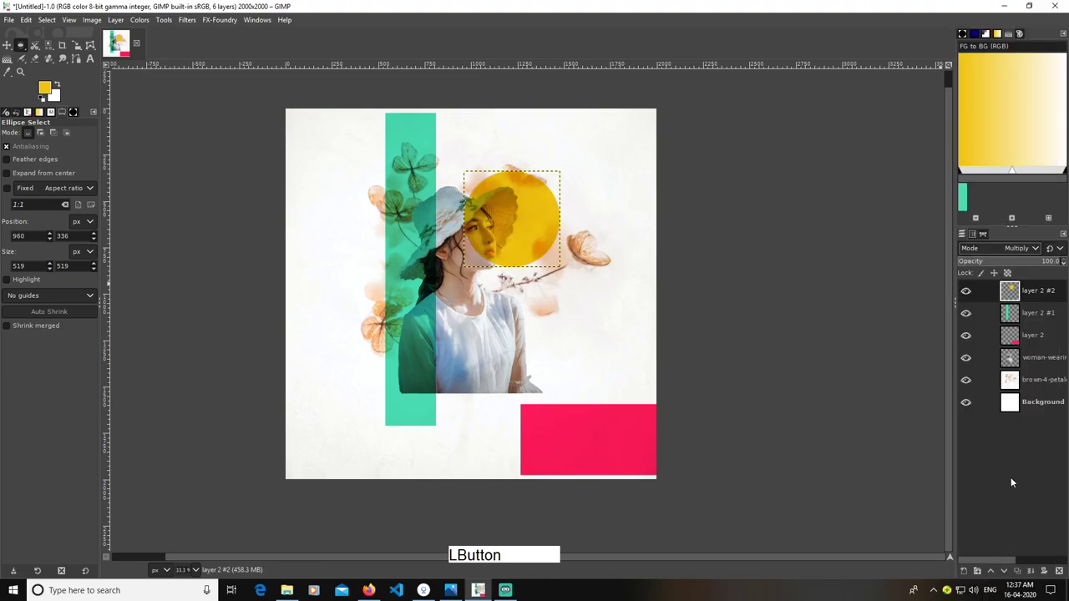
Move the yellow circle's layer directly beneath the woman's layer and make the woman's layer active.
drag(1011, 290, 1015, 372)
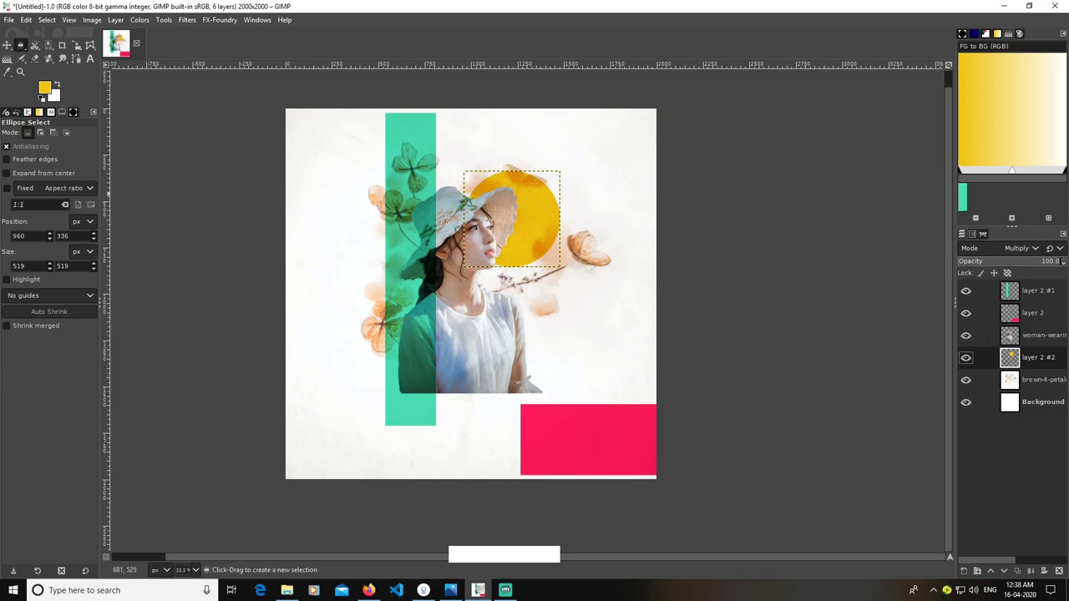
click(1015, 467)
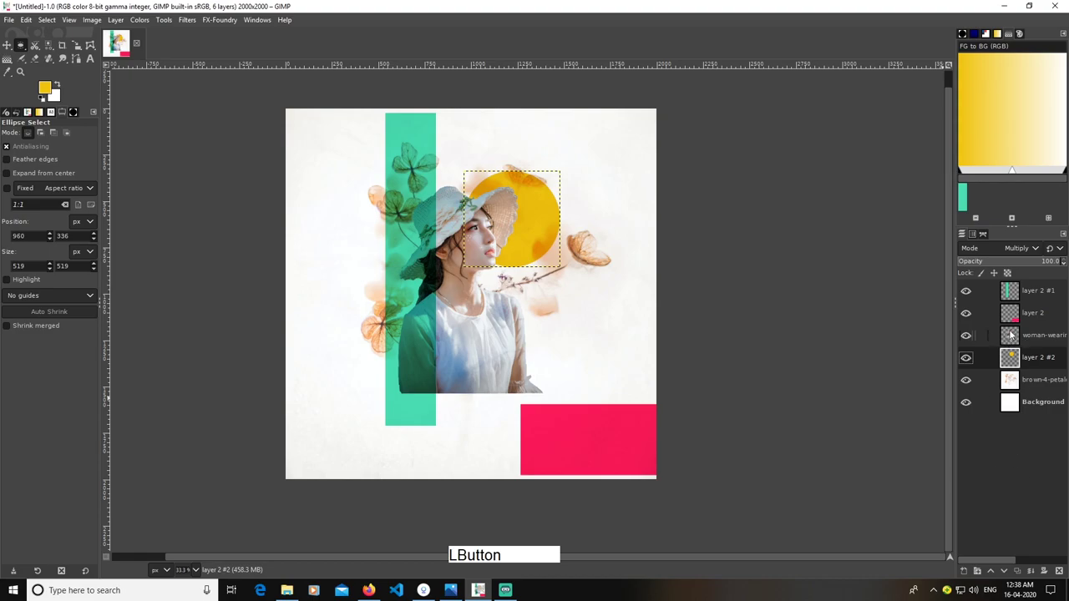
click(1009, 337)
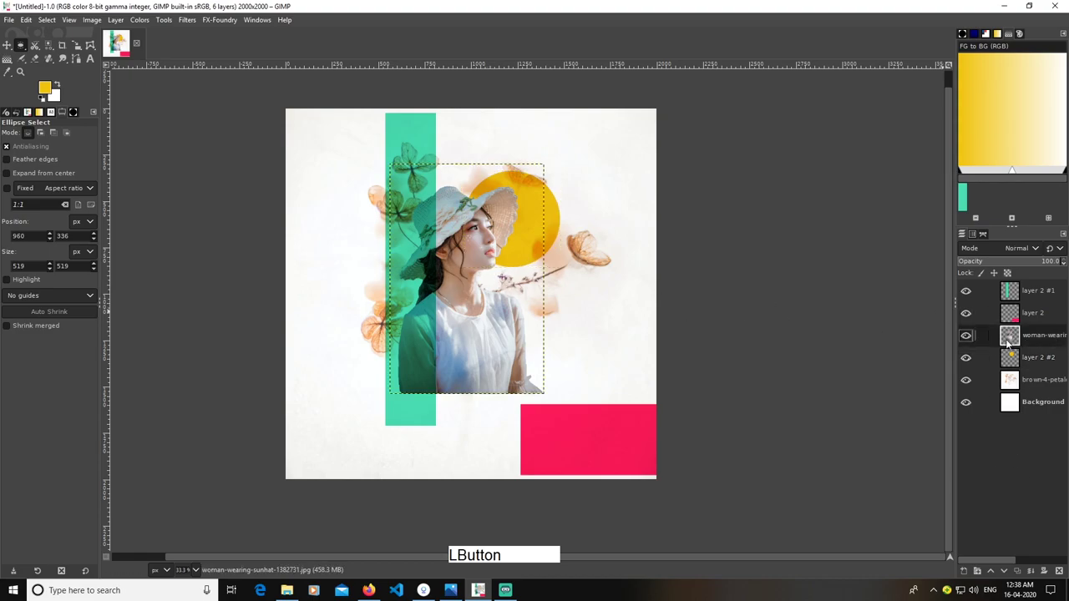
click(138, 20)
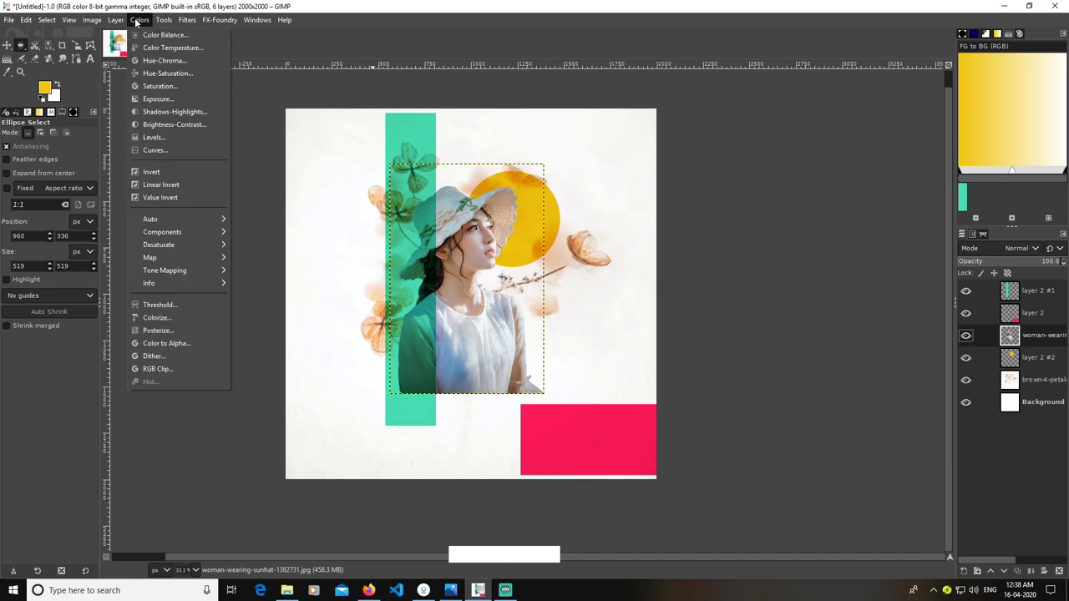
click(138, 22)
click(140, 22)
mouse_move(206, 249)
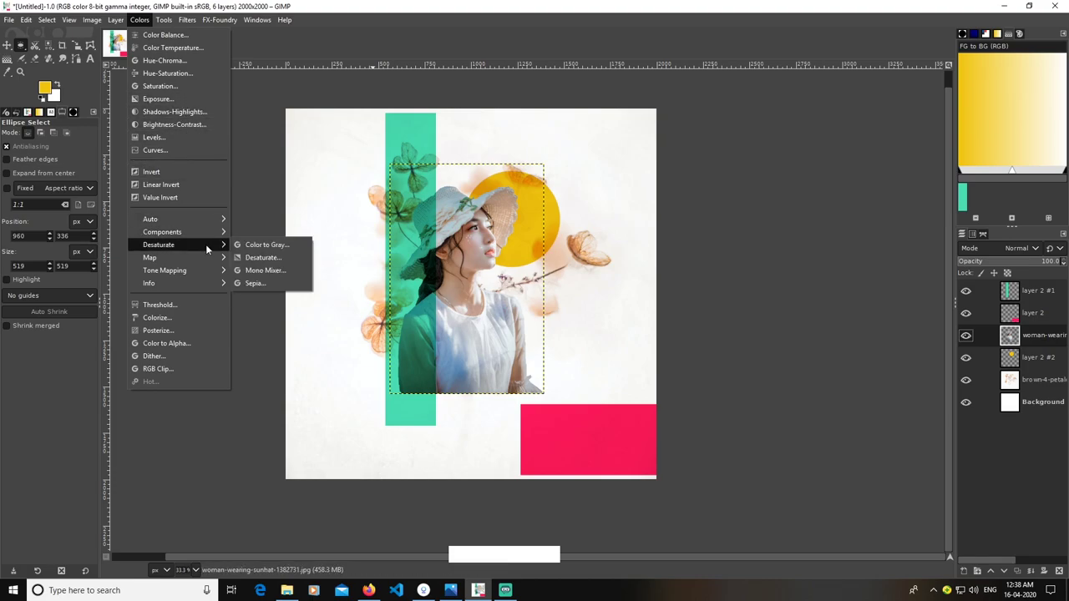
click(257, 257)
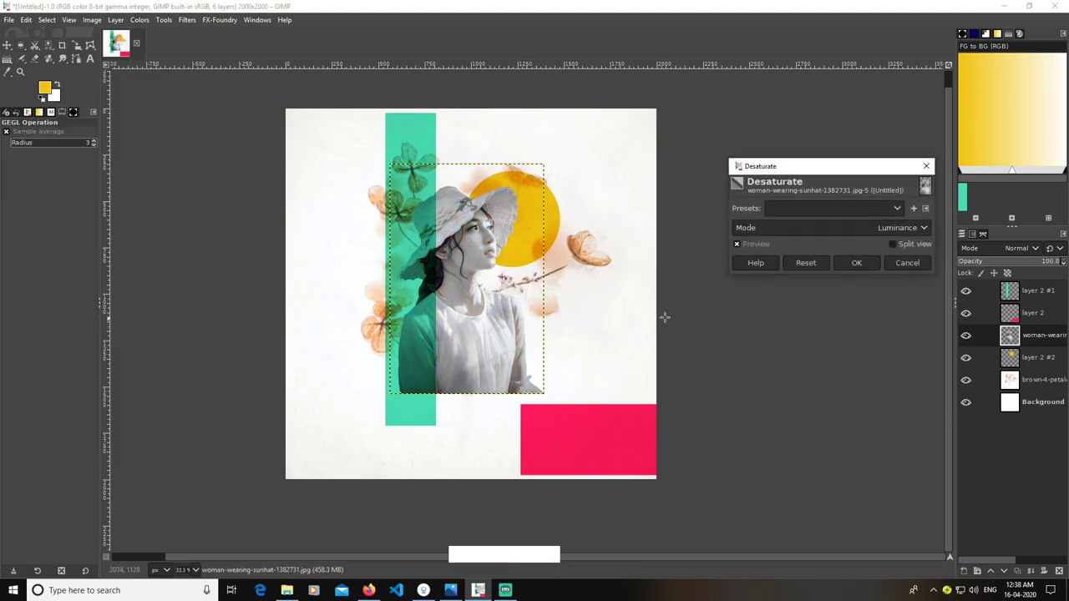
click(905, 264)
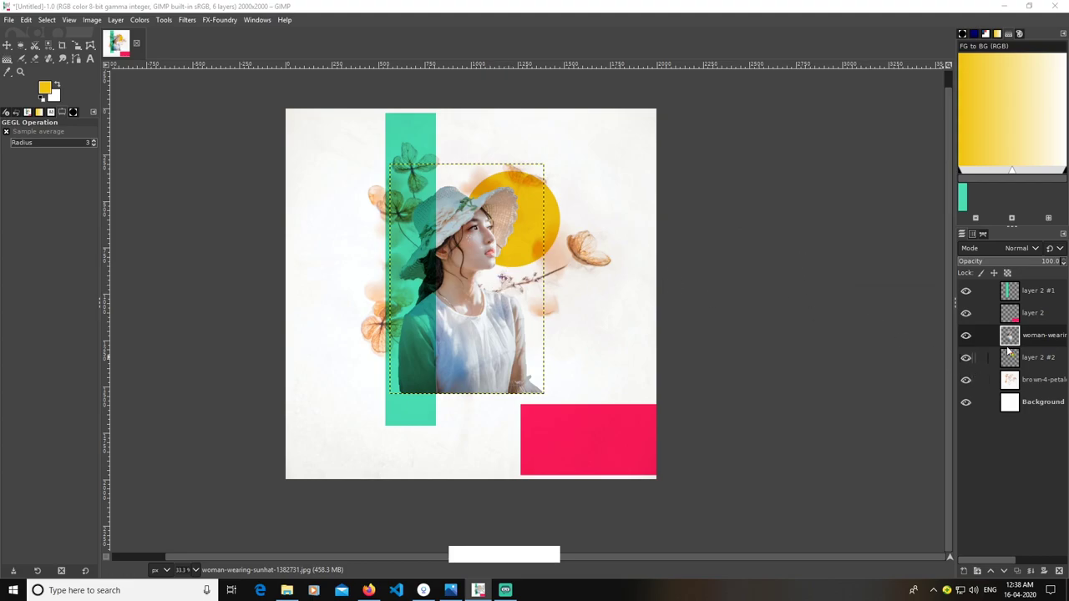
Apply Hue-Saturation to the woman's layer with the hue shifted to about 16.5.
click(140, 20)
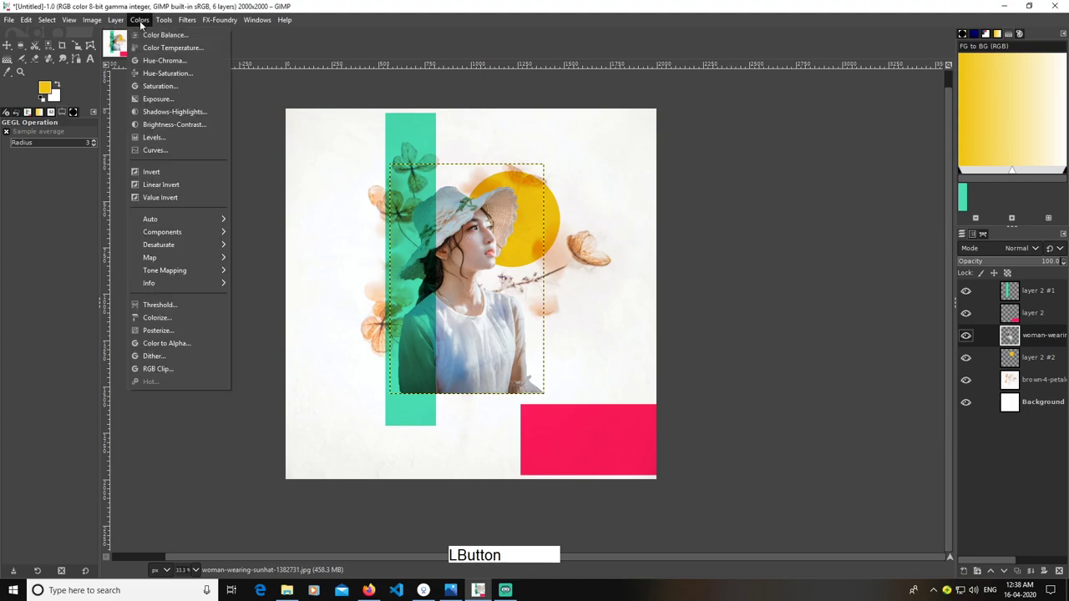
click(145, 74)
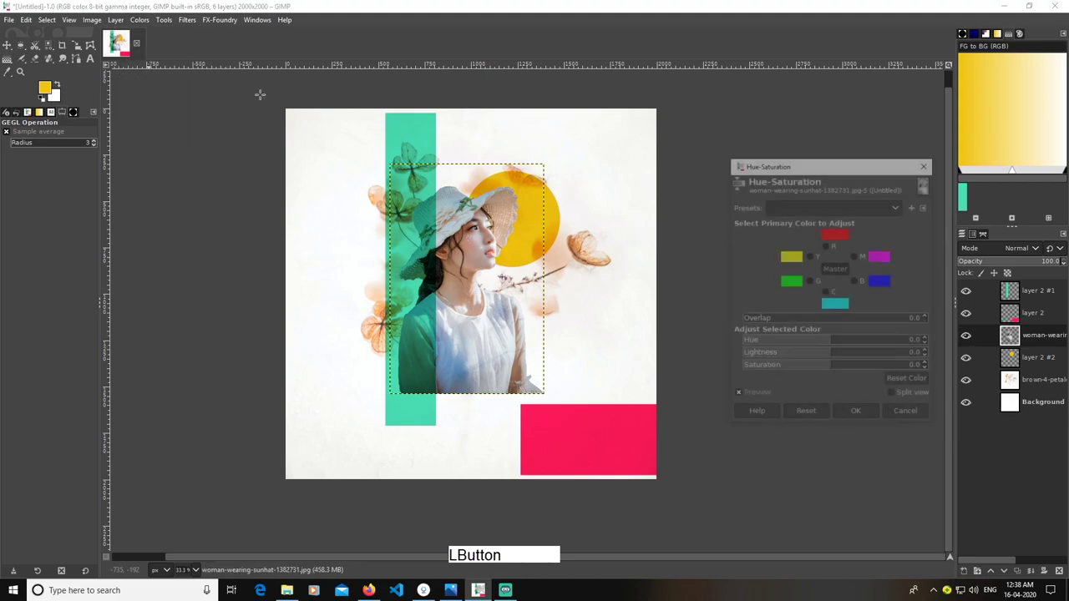
mouse_move(830, 345)
mouse_down()
mouse_move(785, 343)
mouse_move(853, 343)
mouse_move(840, 343)
mouse_up()
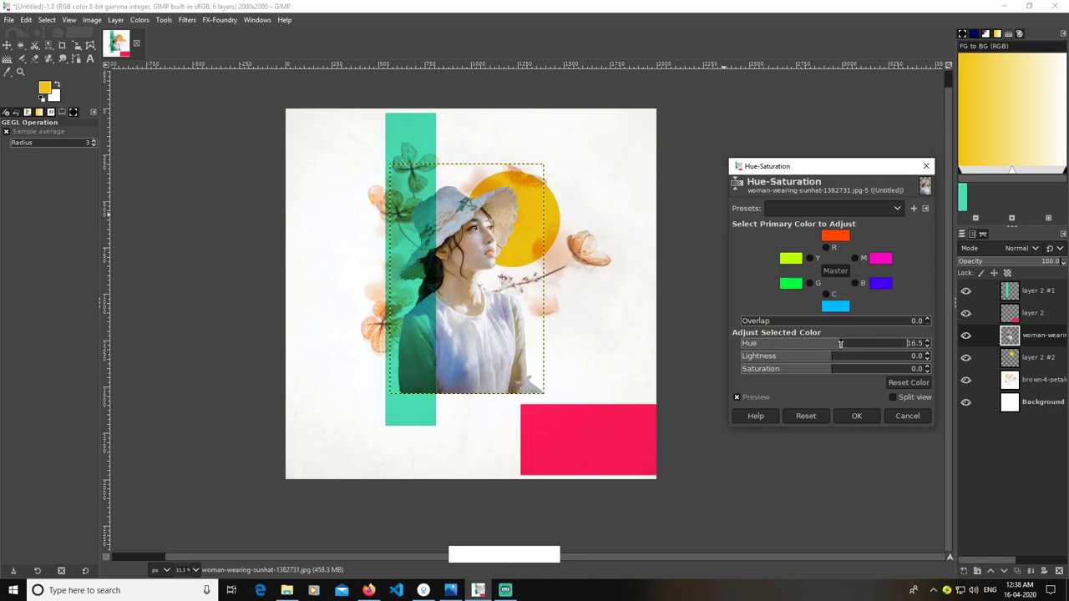
click(856, 416)
Desaturate the woman's layer to greyscale using the Luminance mode.
click(140, 19)
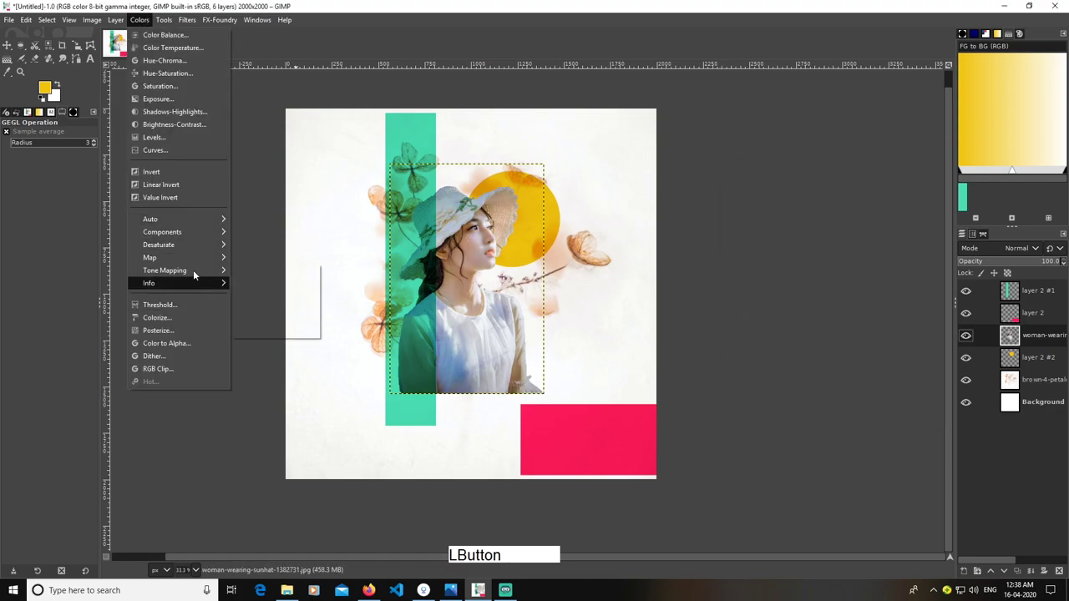
mouse_move(192, 247)
click(261, 257)
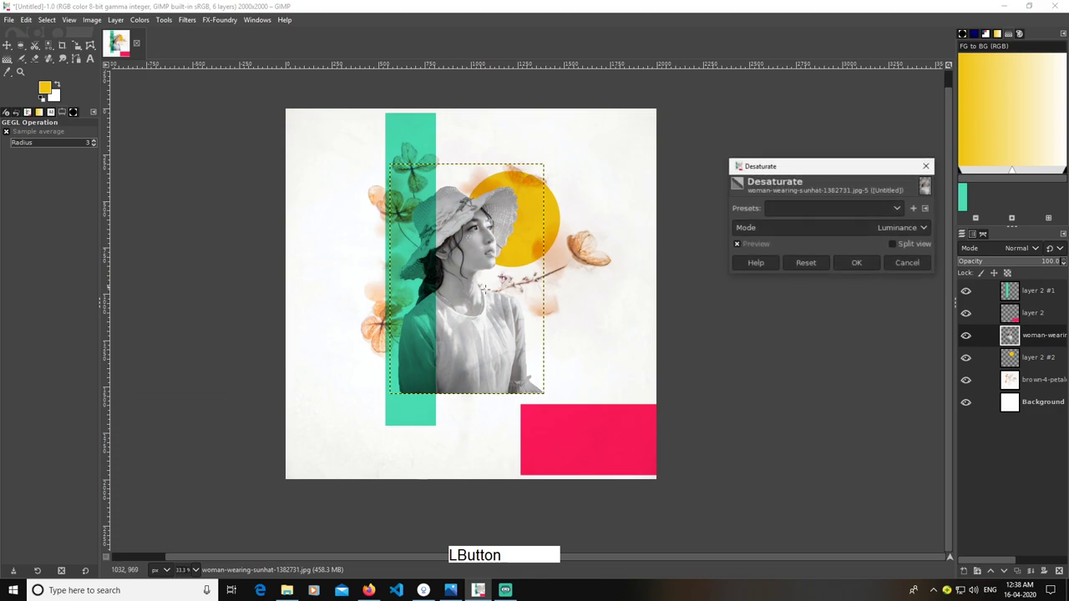
click(854, 262)
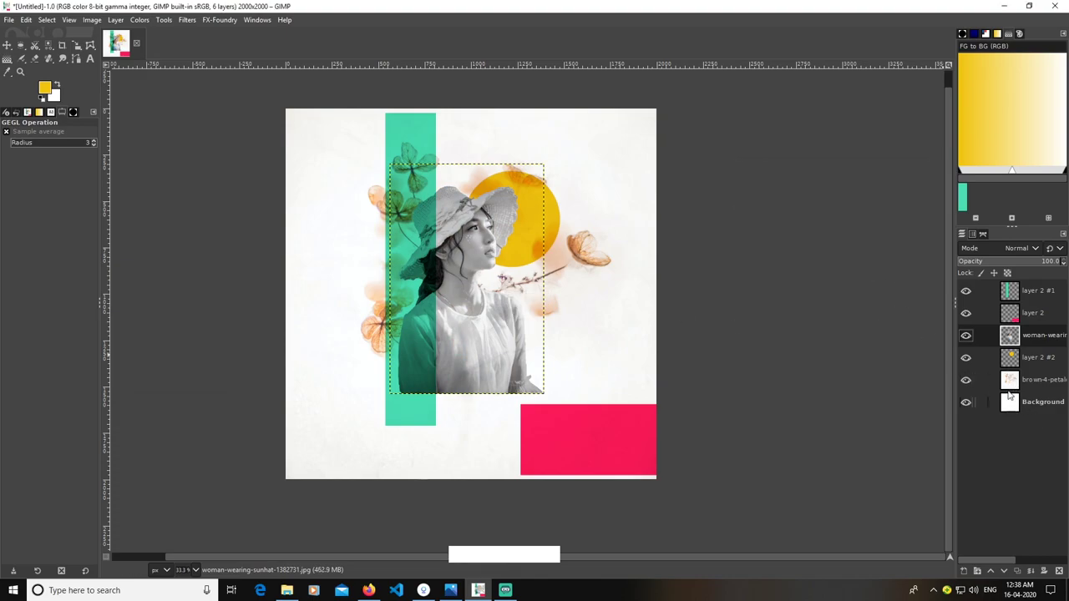
Recolour the flower photo layer from orange to violet-blue with Hue-Saturation, setting the hue to -146.0.
click(1010, 383)
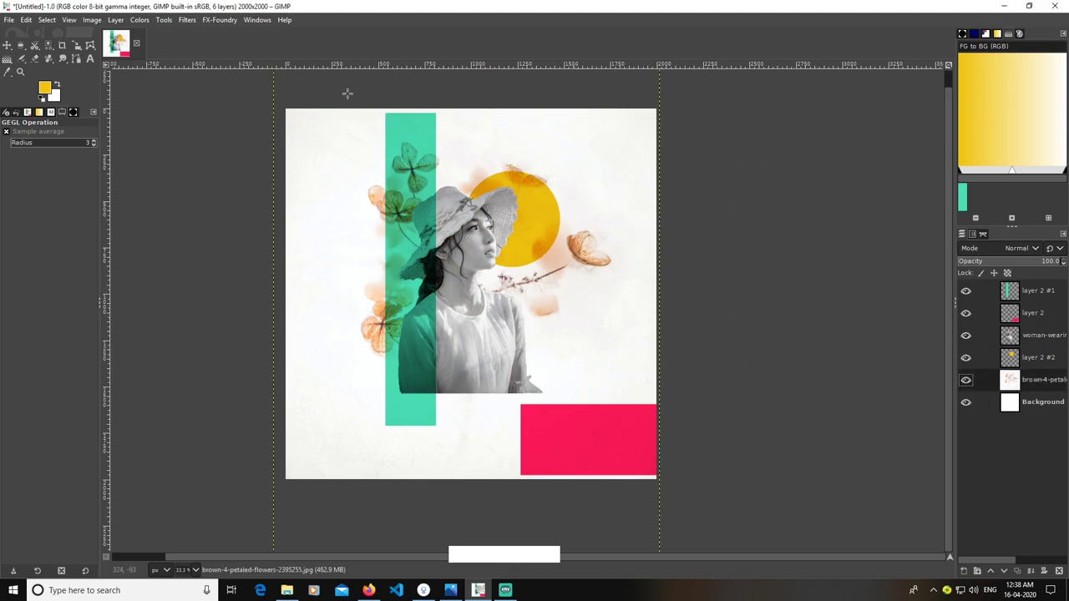
click(138, 20)
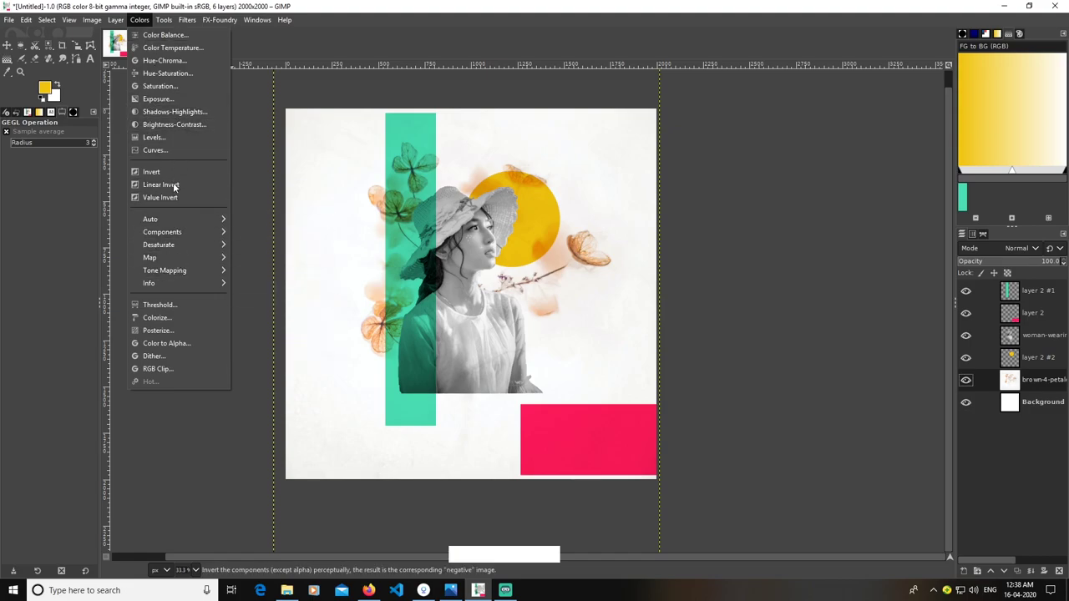
click(155, 73)
click(823, 347)
drag(823, 346, 758, 343)
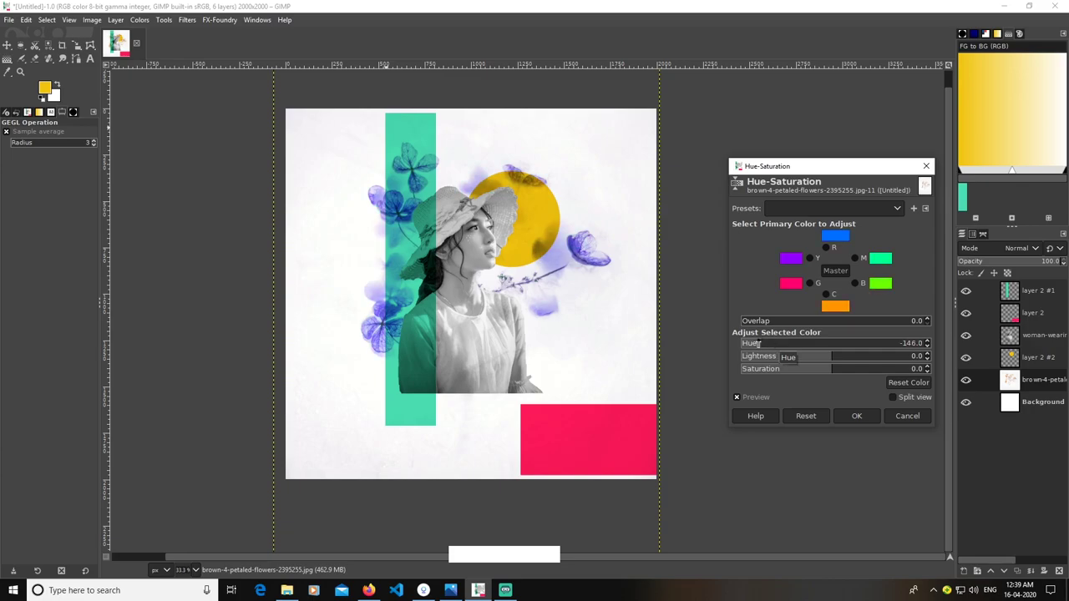
click(856, 415)
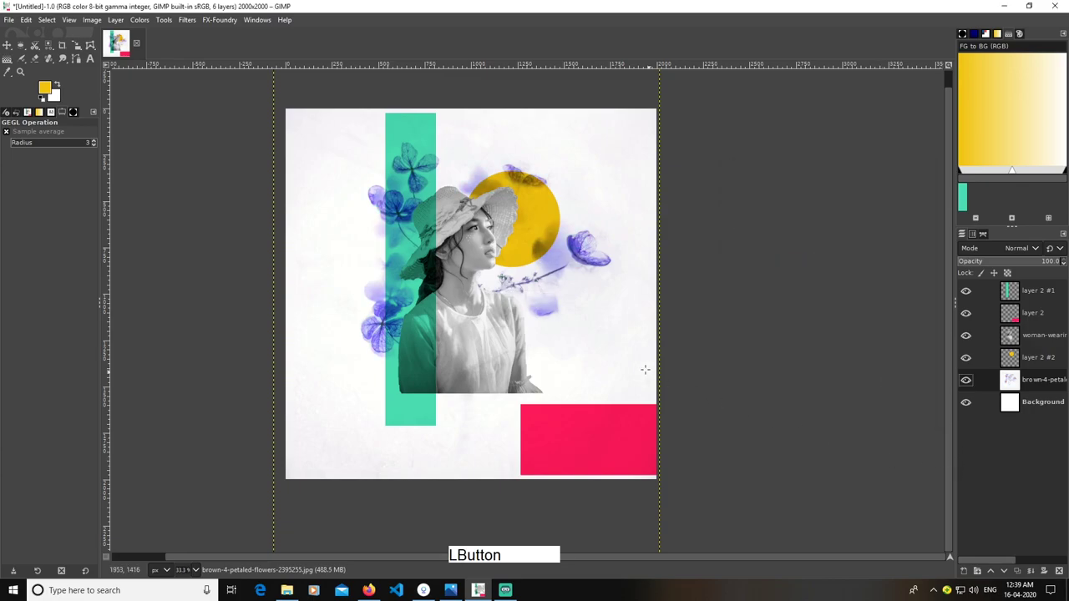
Add the text "GIMP" in Unica One at 220 px over the pink rectangle and colour it white.
click(93, 59)
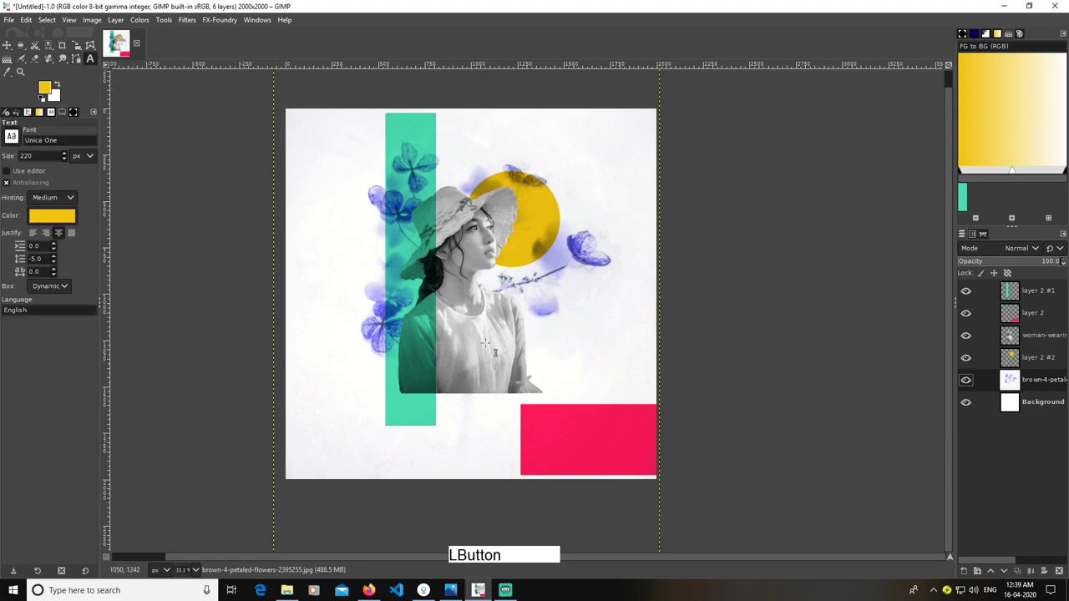
click(555, 446)
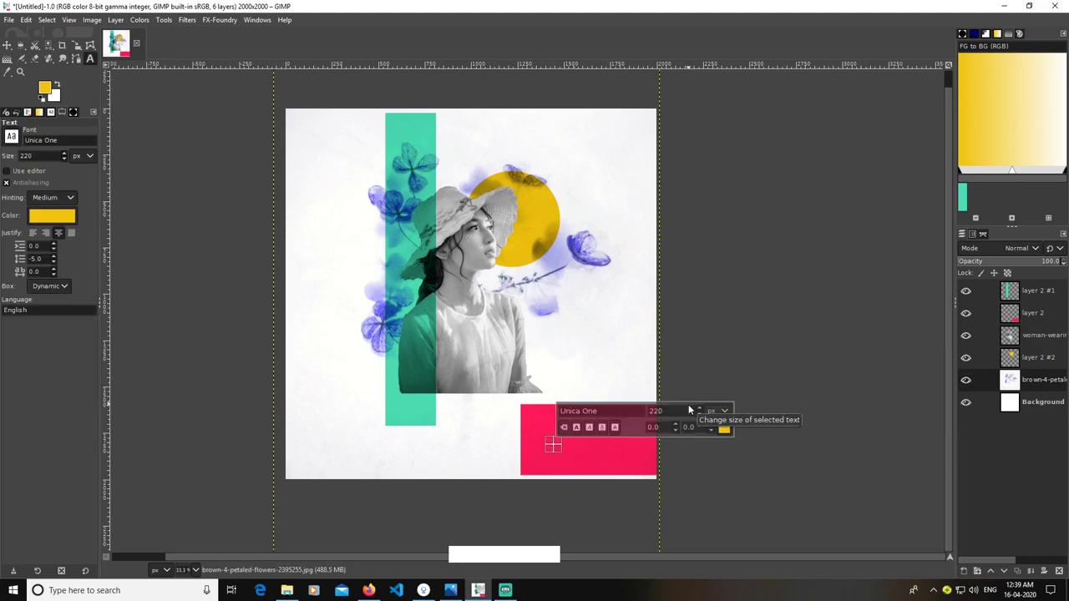
text(GIMP)
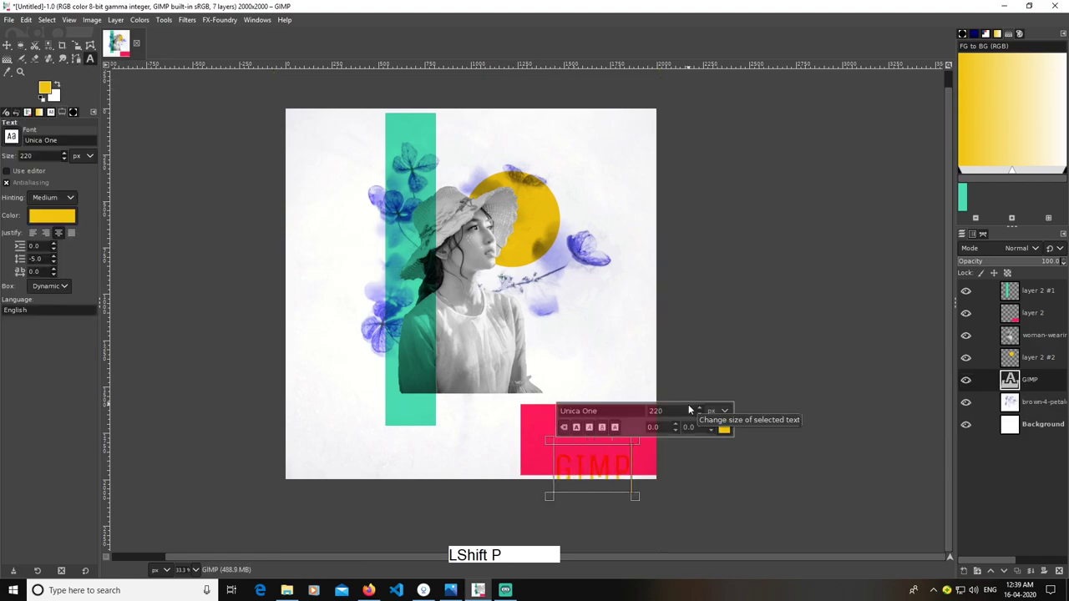
click(46, 221)
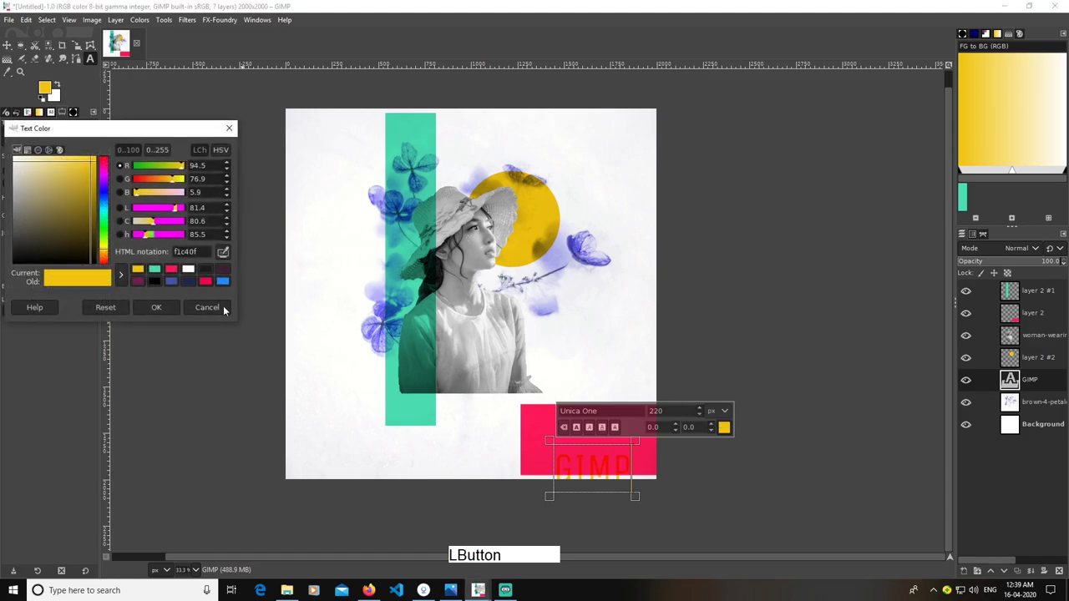
click(189, 269)
click(156, 306)
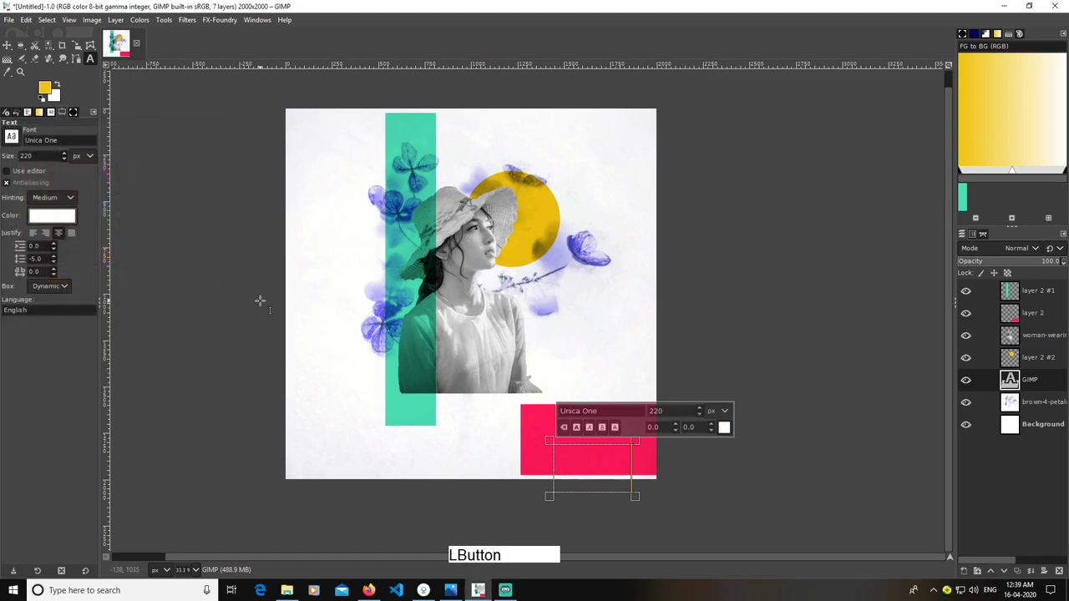
Raise the GIMP text layer to the top of the stack and centre the text on the pink rectangle.
drag(1016, 380, 1014, 290)
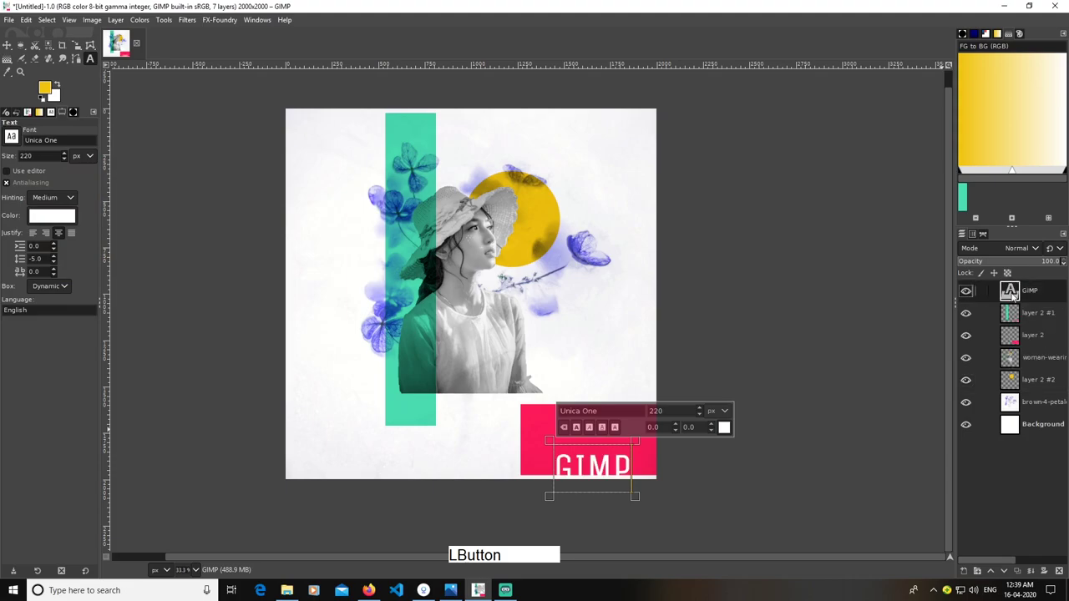
click(6, 44)
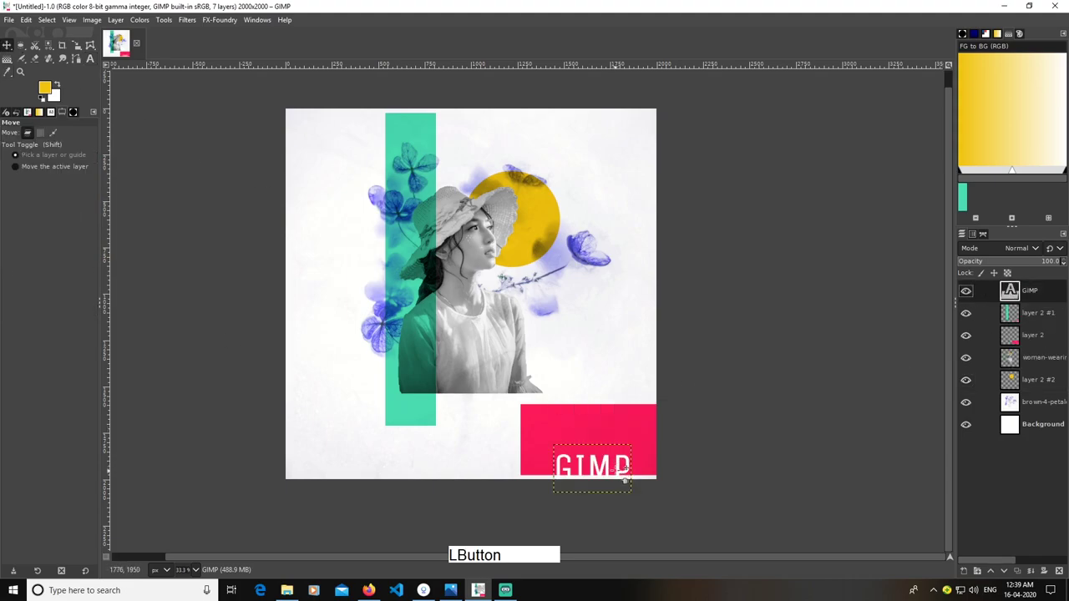
drag(624, 473, 621, 446)
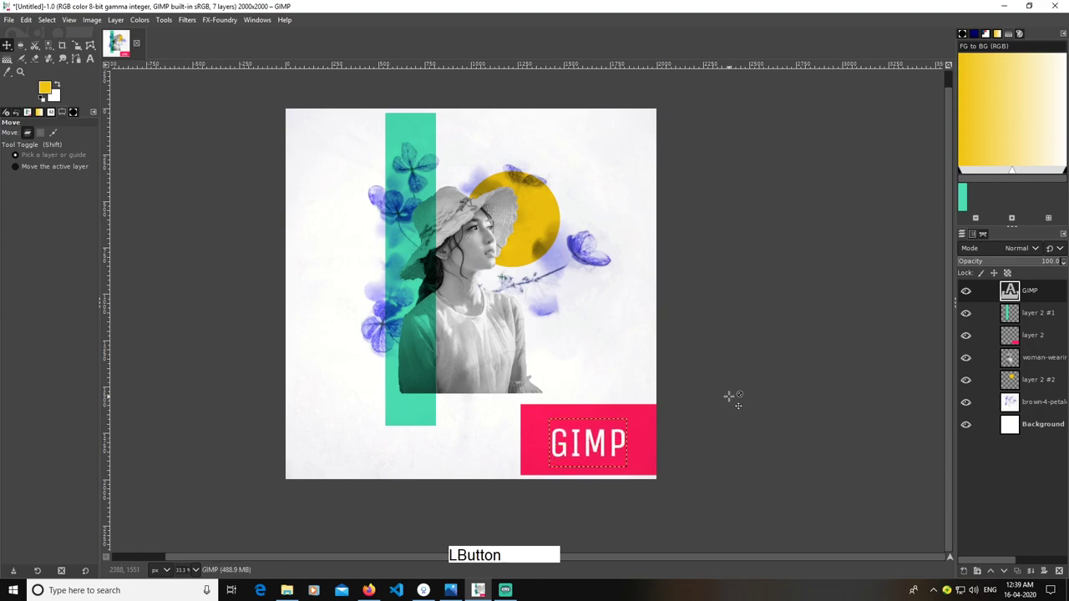
Add the text "ATSKEW" in Unica One near the canvas's upper-right corner.
click(90, 58)
click(600, 124)
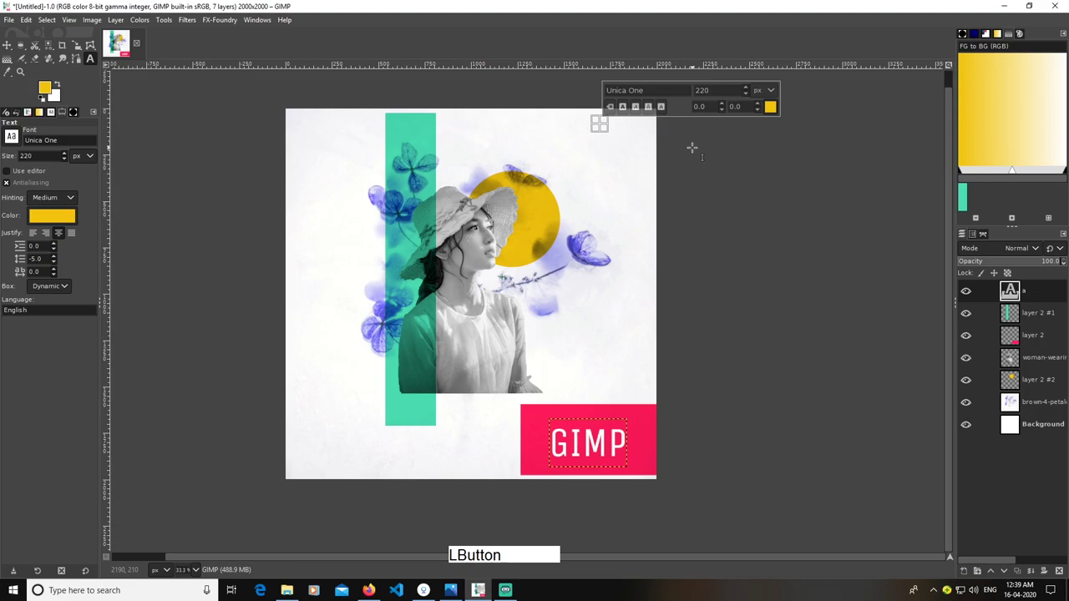
text(a=)
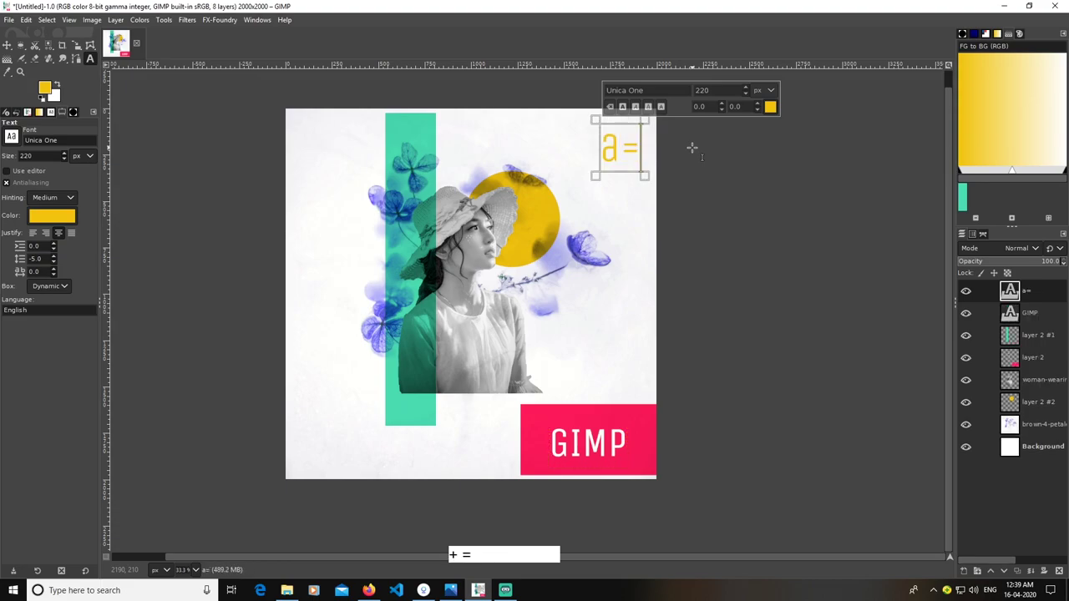
key(BackSpace)
key(BackSpace)
text(ATSKEW)
Change the ATSKEW text colour to the near-black shade from the recent colours.
click(51, 216)
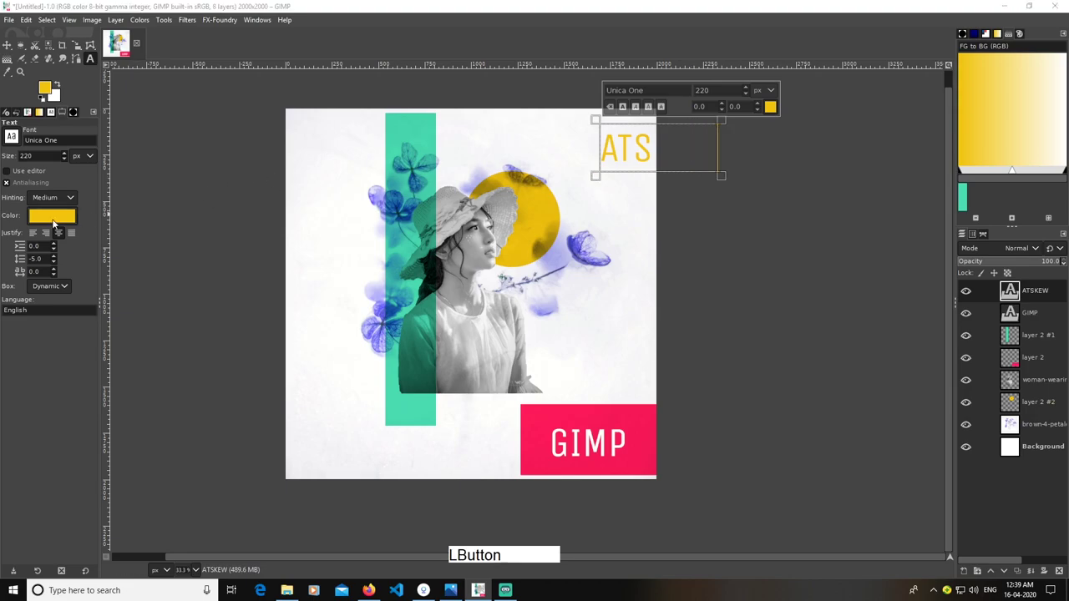
click(154, 288)
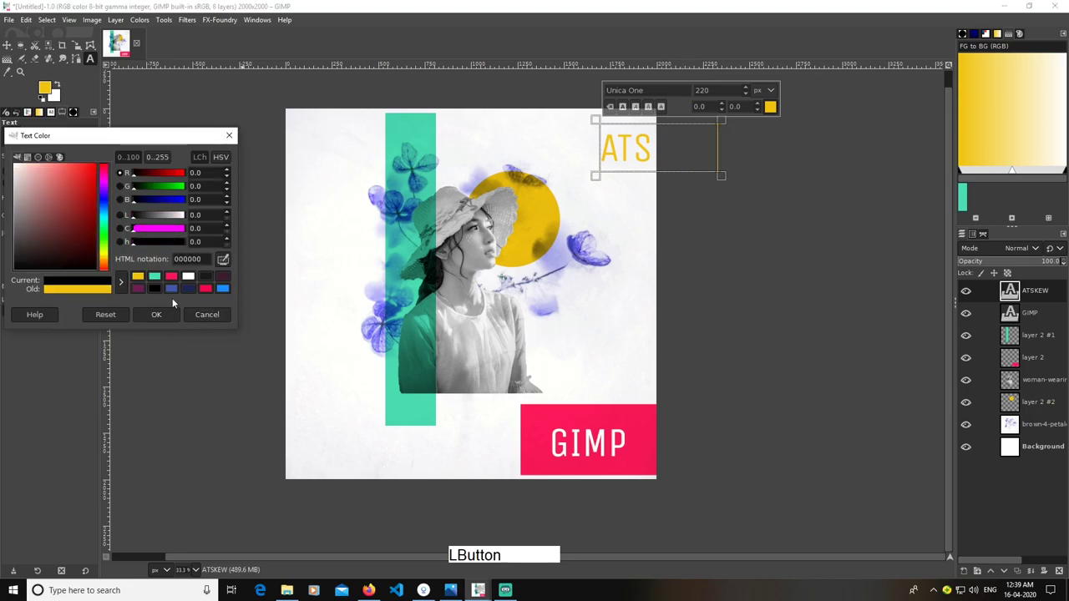
click(199, 280)
click(156, 315)
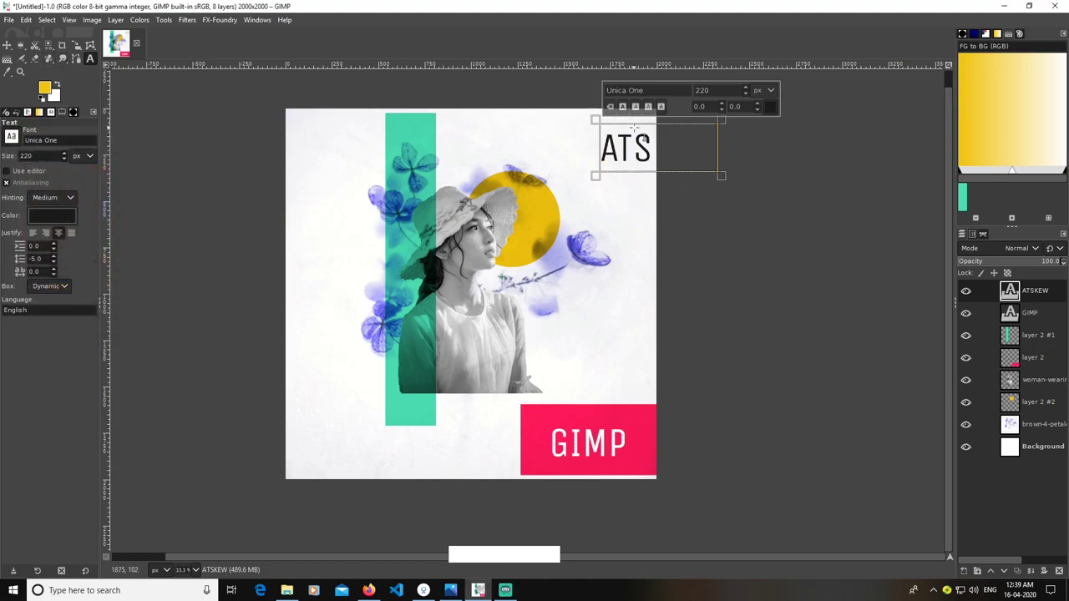
Reduce the ATSKEW text size, trying 100 px before settling on 80 px.
drag(37, 156, 3, 156)
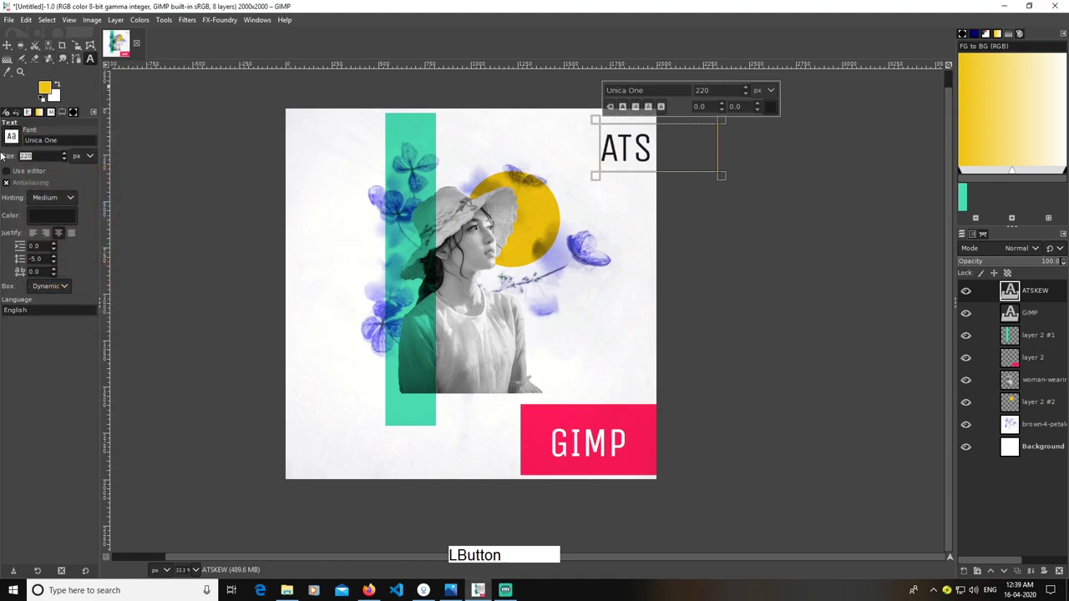
text(100)
key(Return)
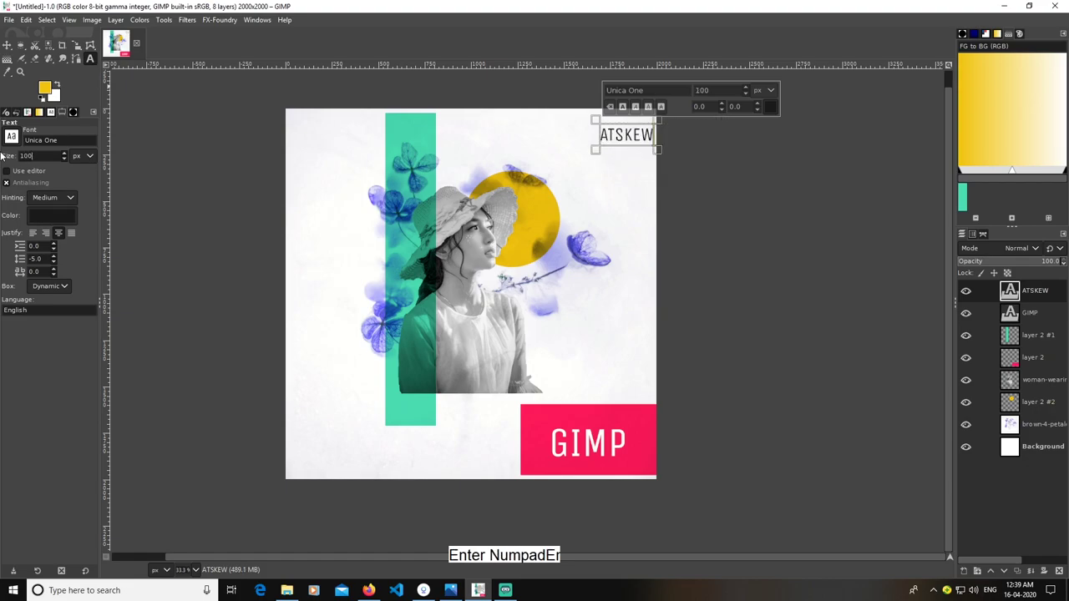
click(70, 162)
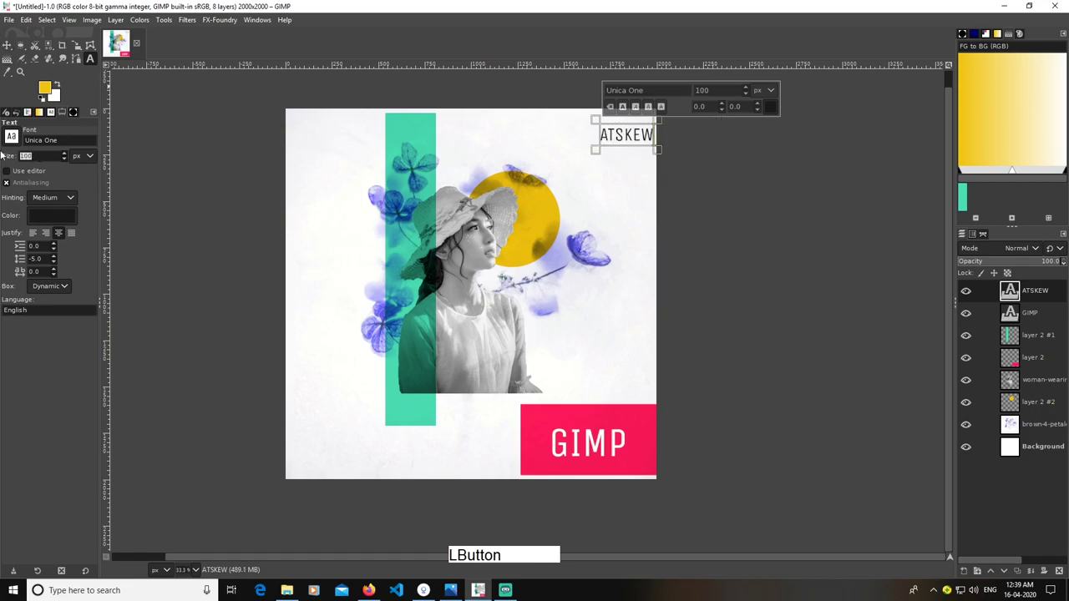
text(80)
key(Return)
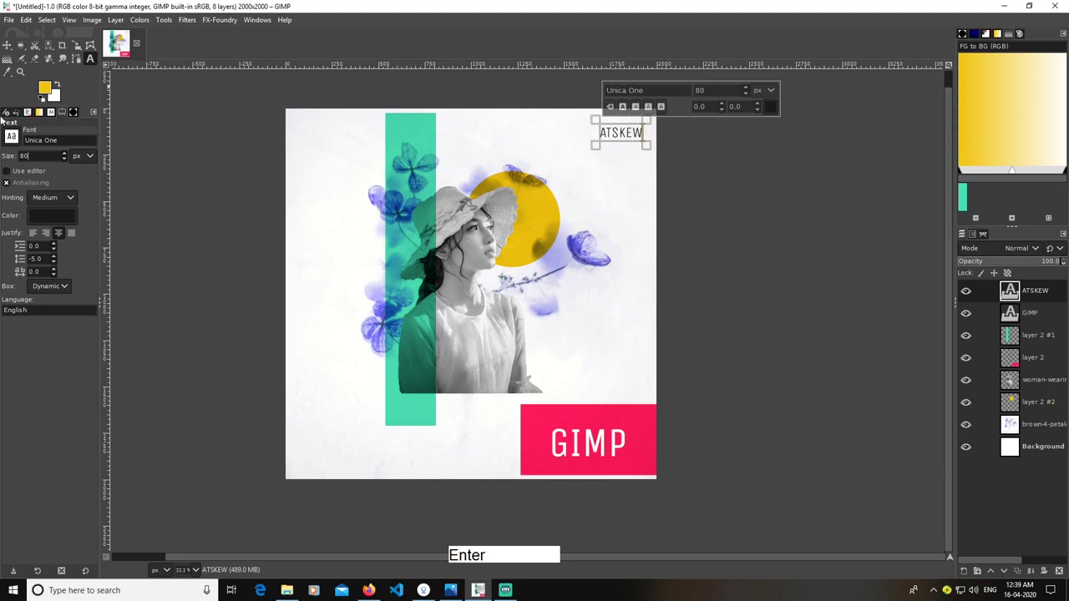
click(7, 44)
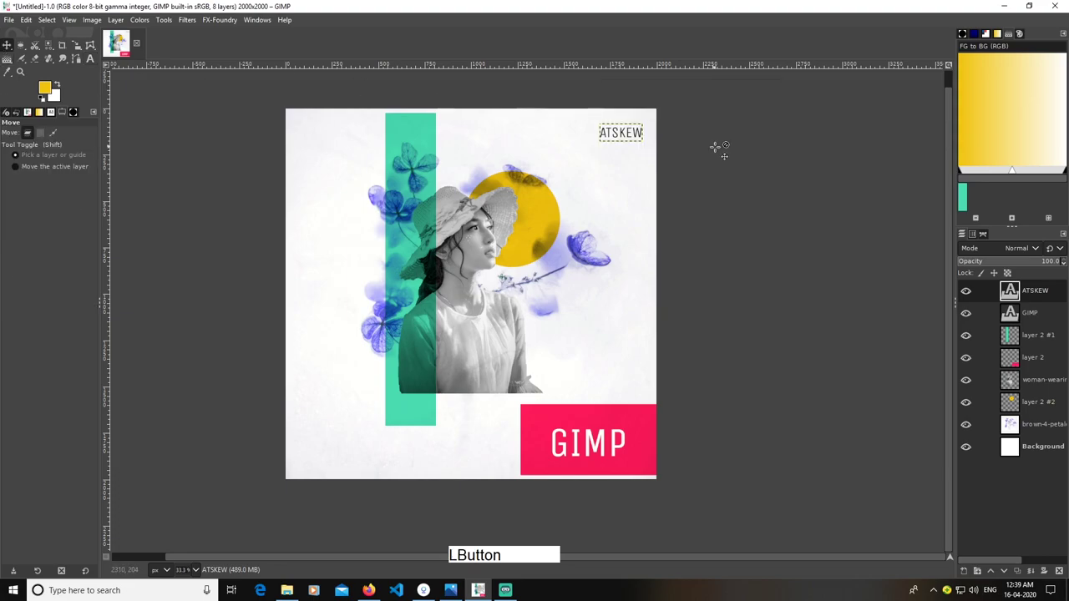
Move the ATSKEW text closer to the canvas's upper-right corner.
drag(629, 139, 633, 131)
click(634, 131)
scroll(740, 306, up, 1)
scroll(742, 307, down, 1)
Create a new layer from the visible image at the top of the stack and select it.
right_click(978, 486)
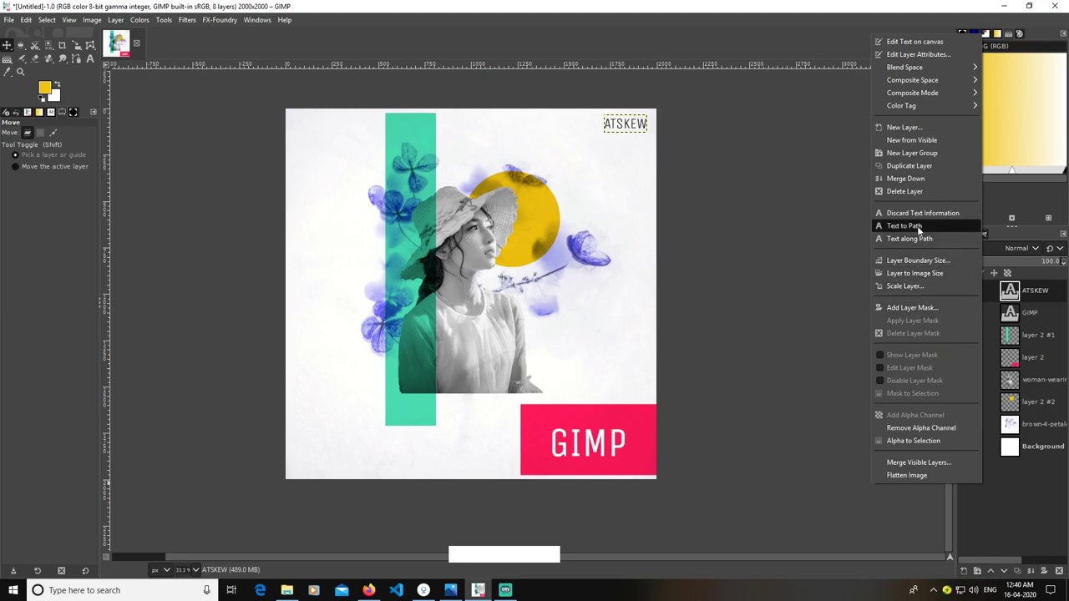
click(908, 142)
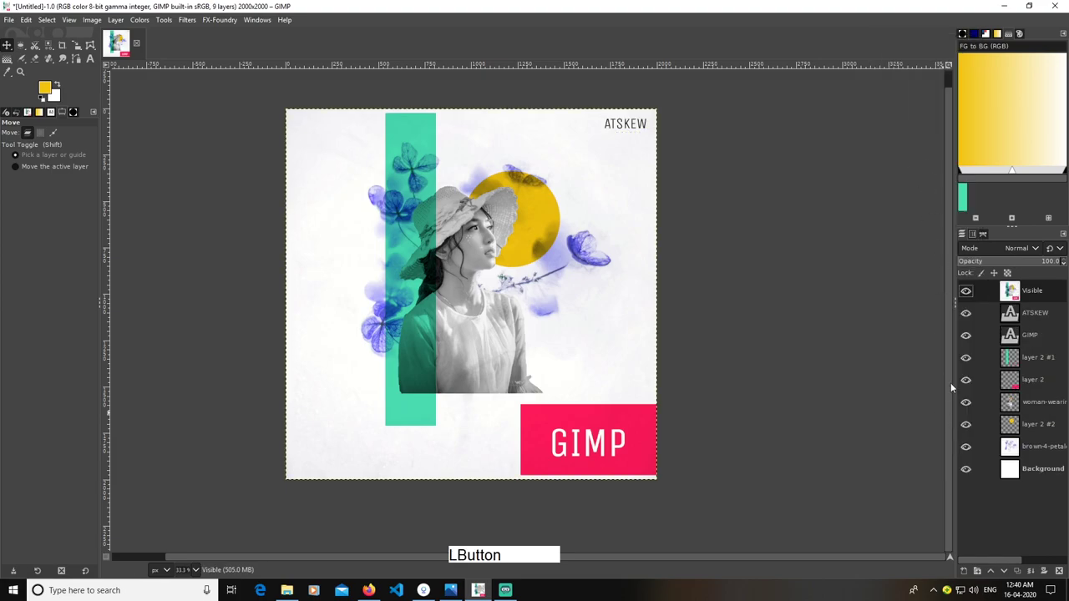
click(1012, 295)
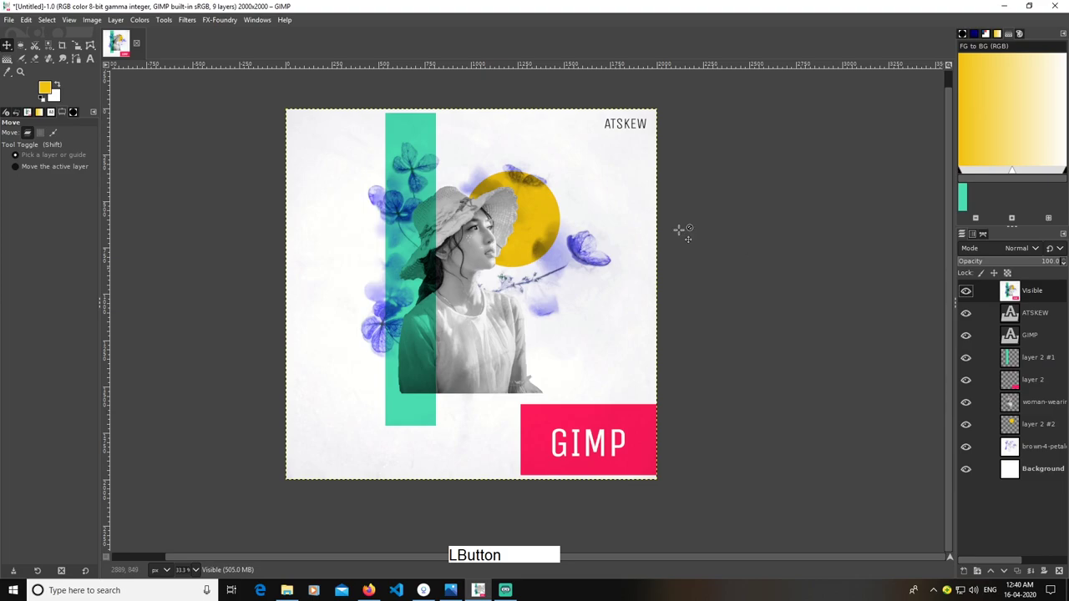
Apply a slight S-shaped Value curve to the merged Visible layer, with points at 68 to 57 and 200 to 205.
click(186, 19)
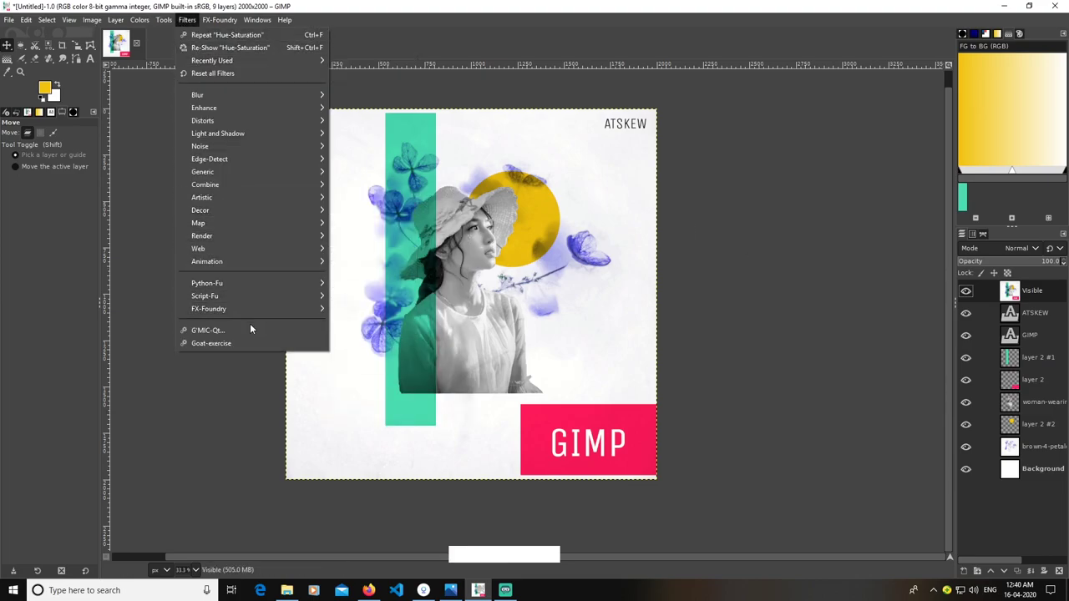
mouse_move(259, 99)
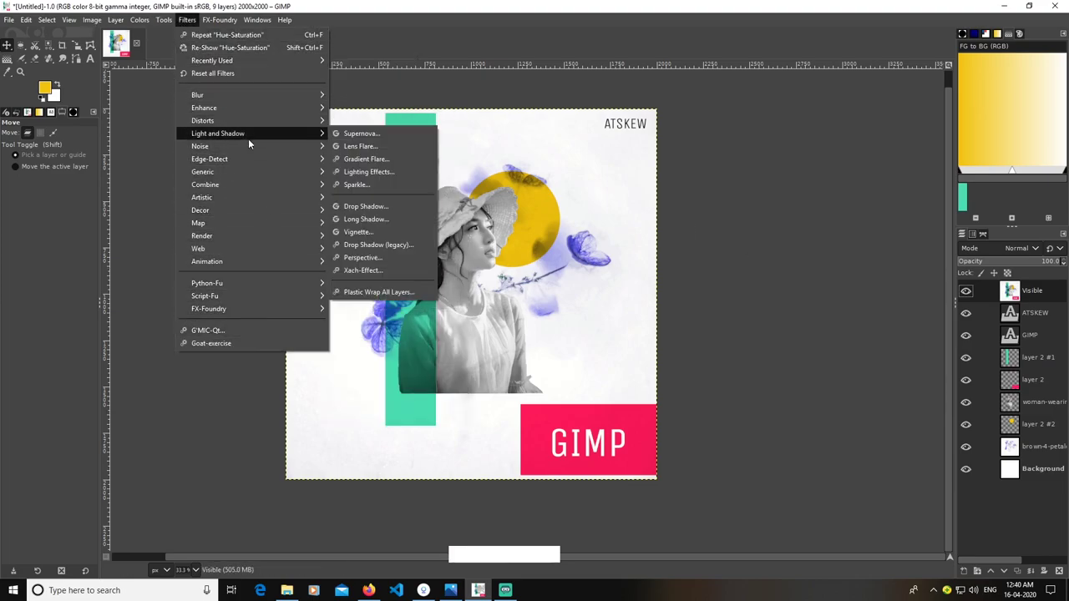
mouse_move(145, 24)
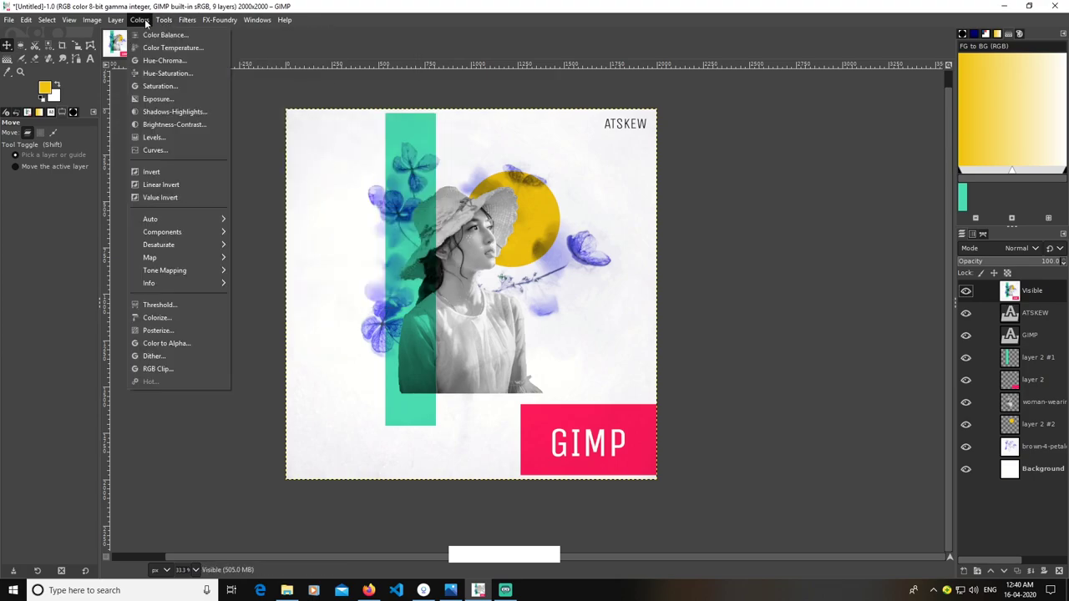
click(156, 149)
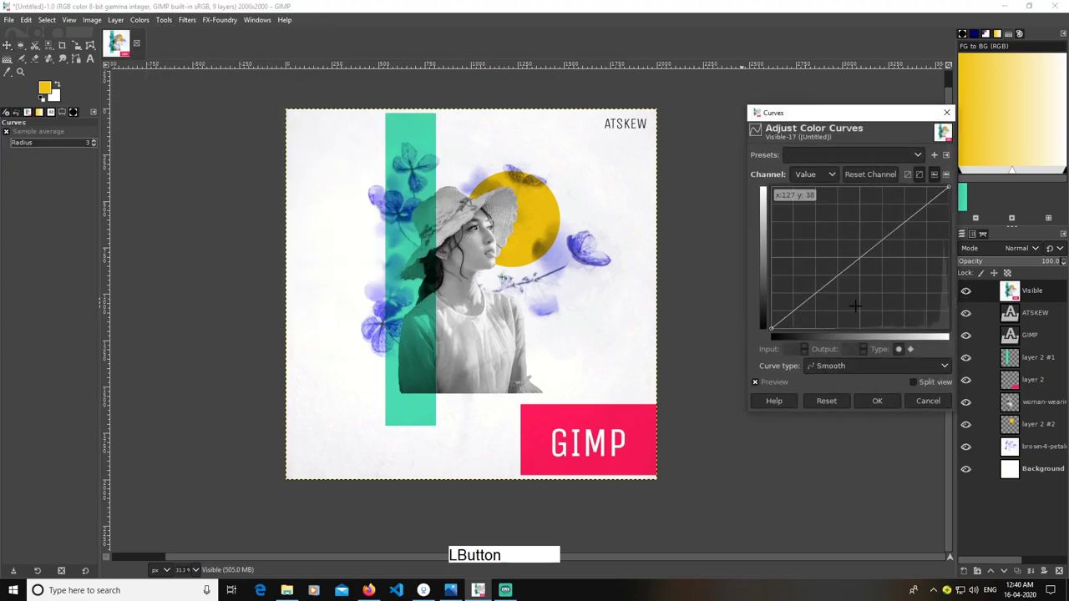
drag(815, 292, 817, 296)
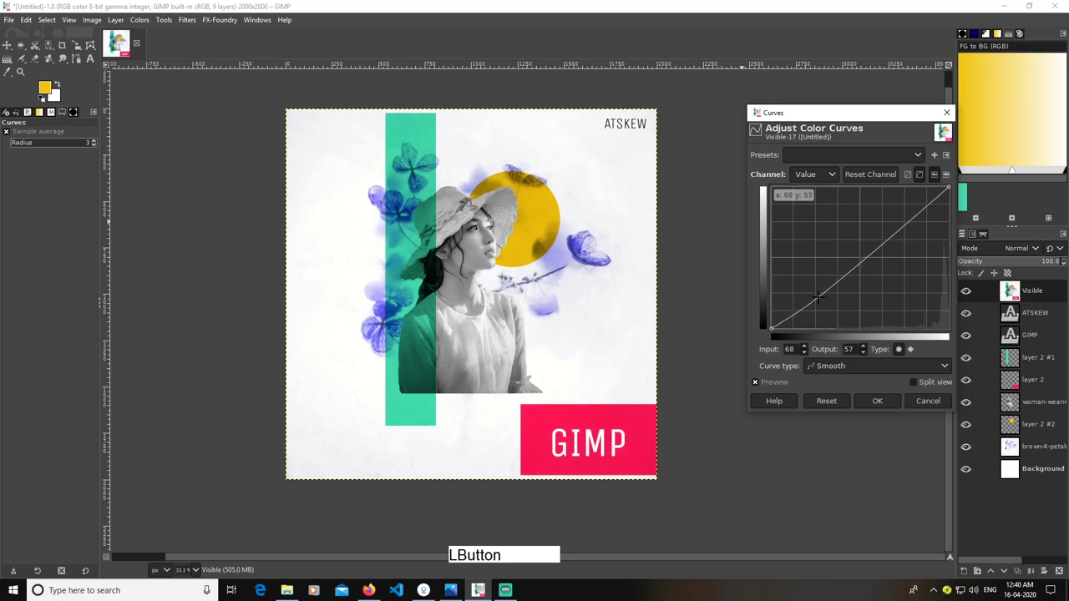
drag(910, 219, 910, 215)
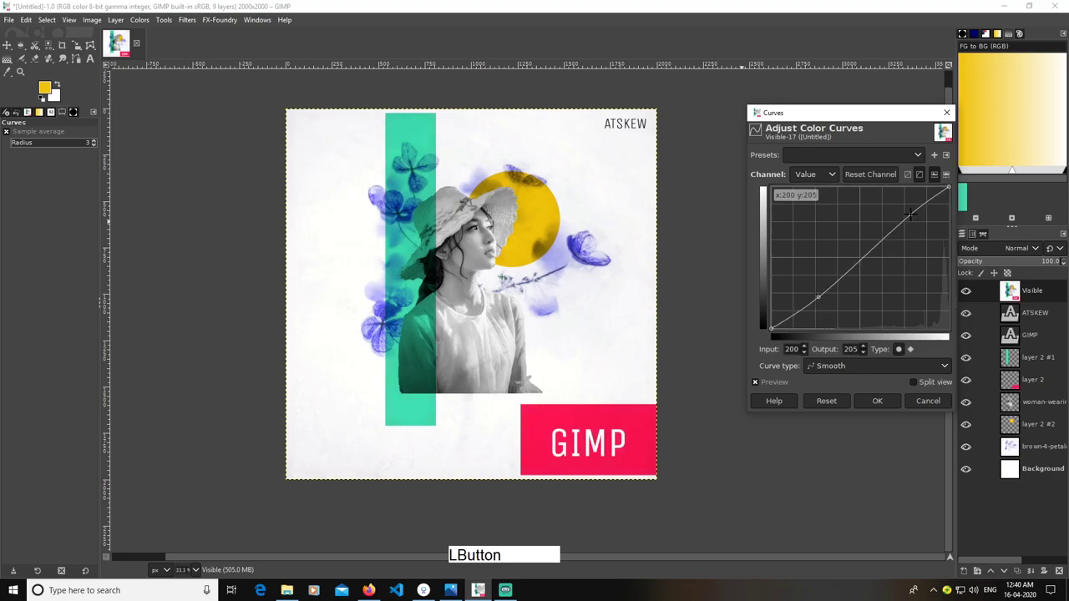
click(875, 400)
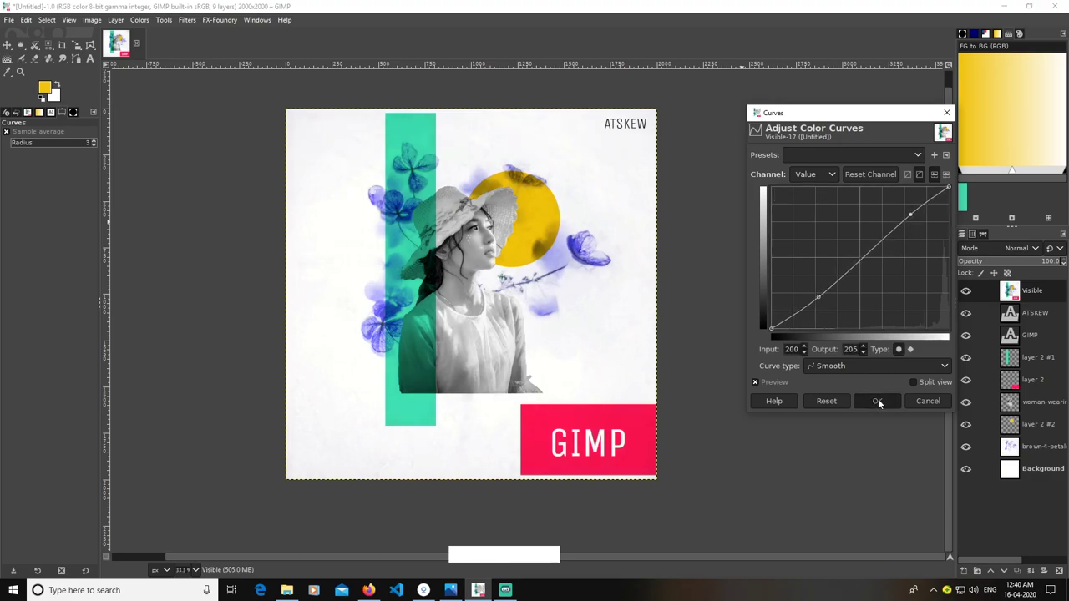
Apply Shadows-Highlights to the Visible layer with shadows at -21.34 and highlights at about -20.73.
click(139, 19)
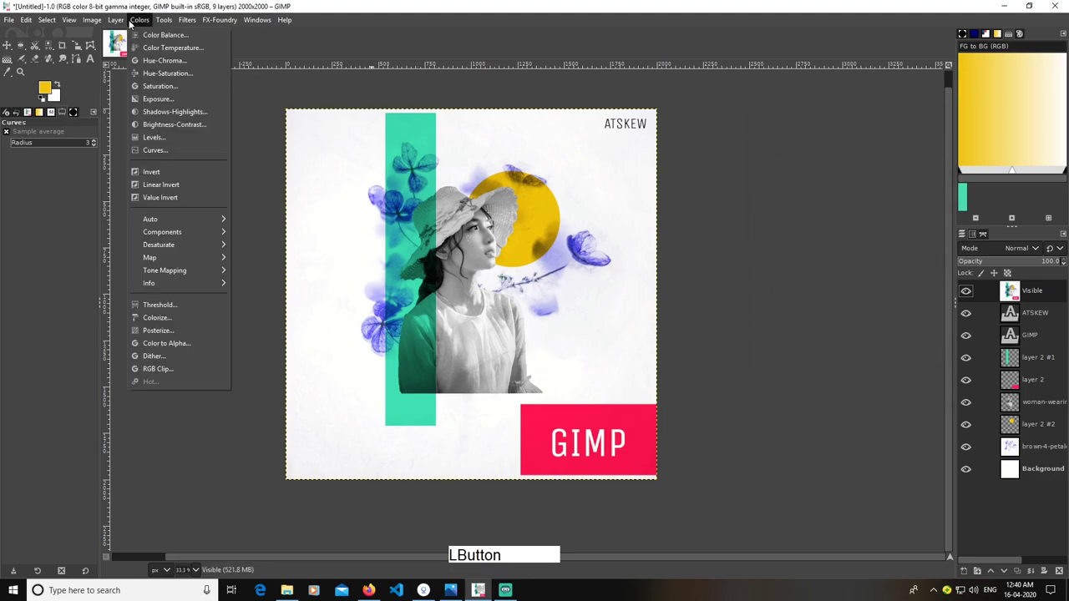
click(179, 111)
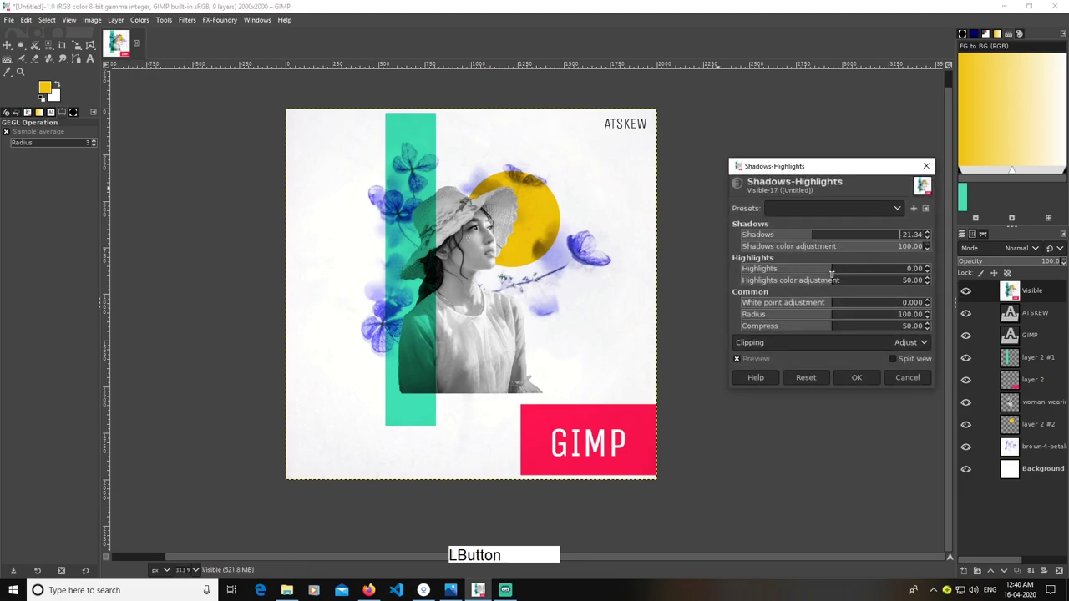
drag(812, 271, 809, 271)
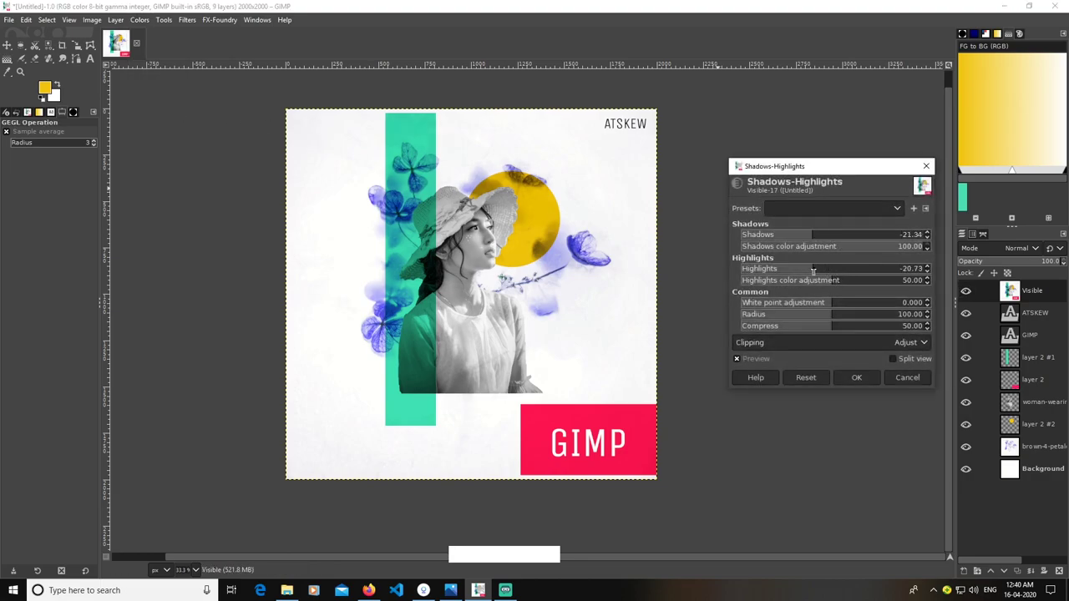
click(863, 377)
Cool the Visible layer with Color Temperature, setting the original temperature to about 8034.5.
click(147, 20)
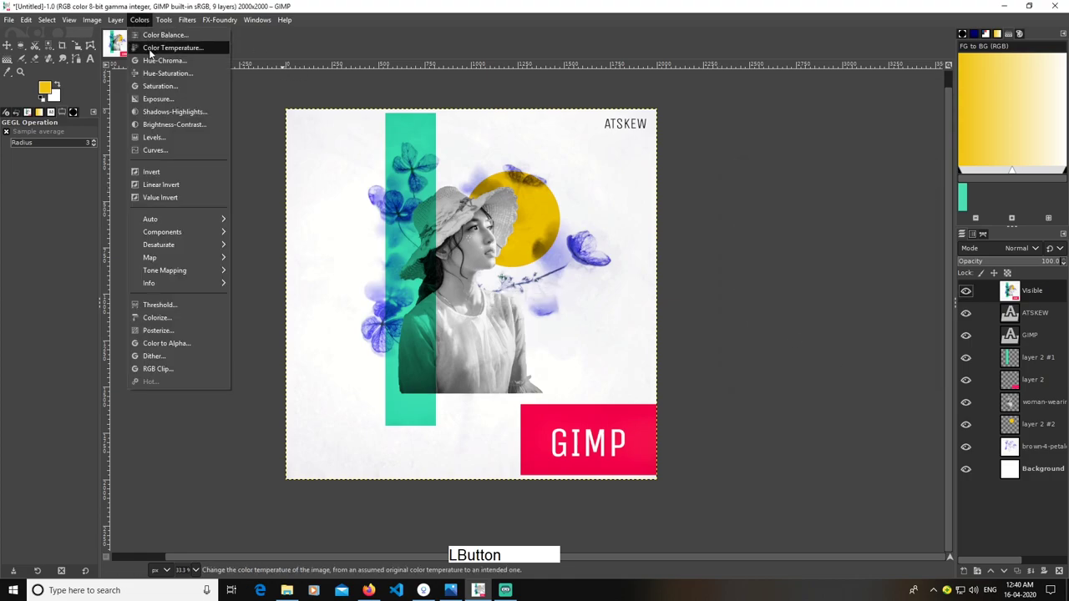
click(159, 48)
drag(822, 225, 845, 230)
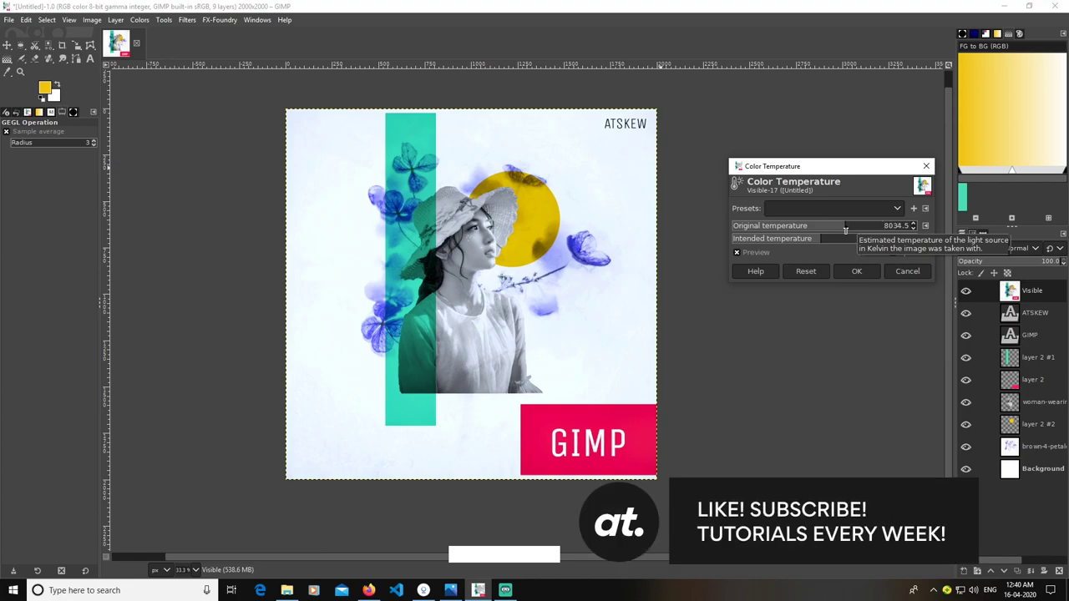
click(856, 272)
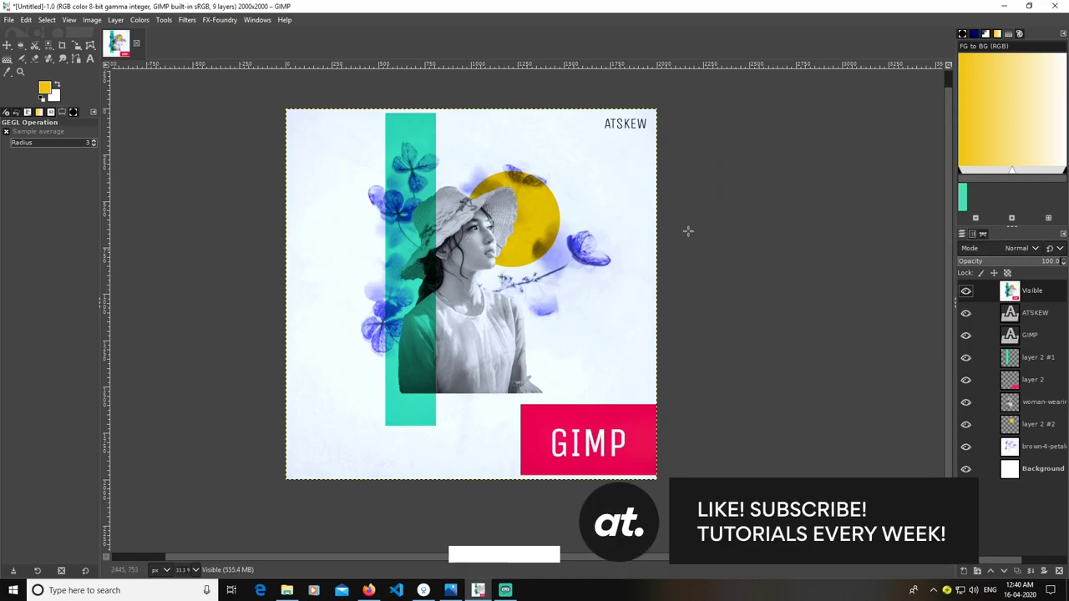
key(m)
drag(779, 251, 788, 288)
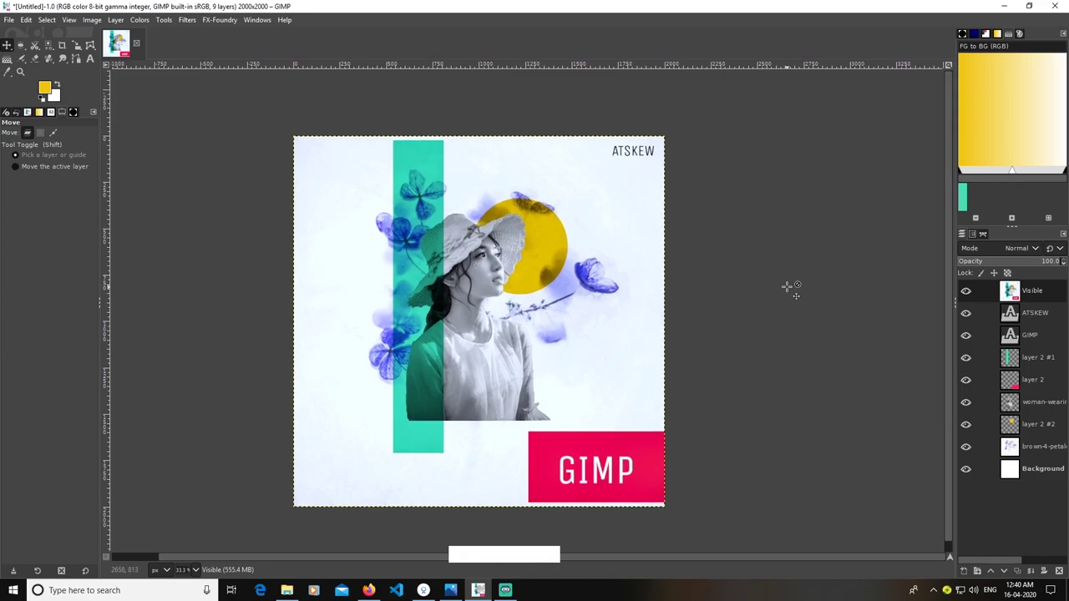
click(759, 318)
click(1014, 452)
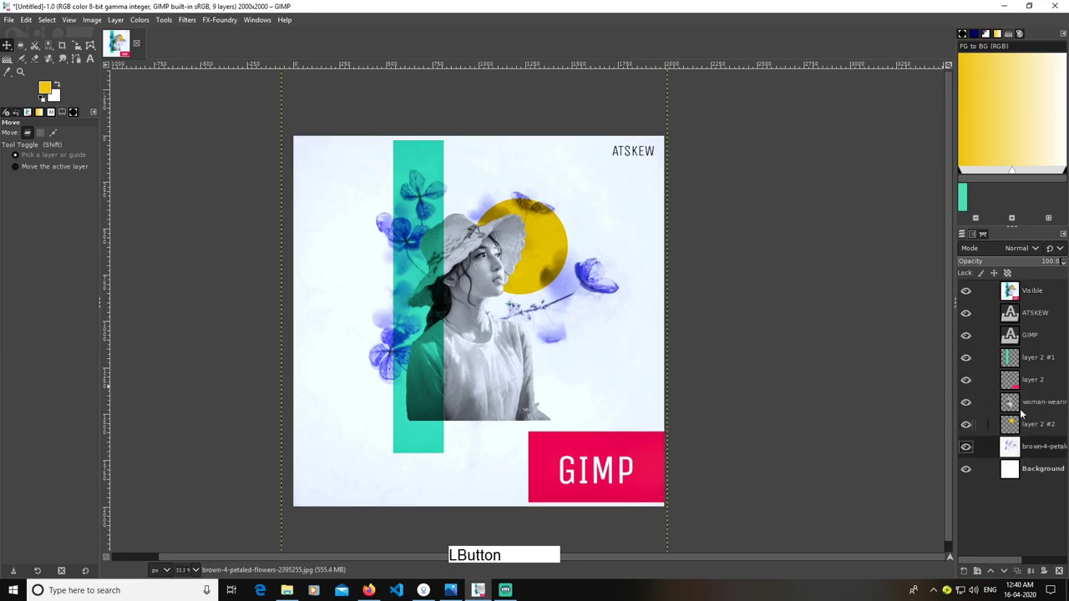
click(1010, 382)
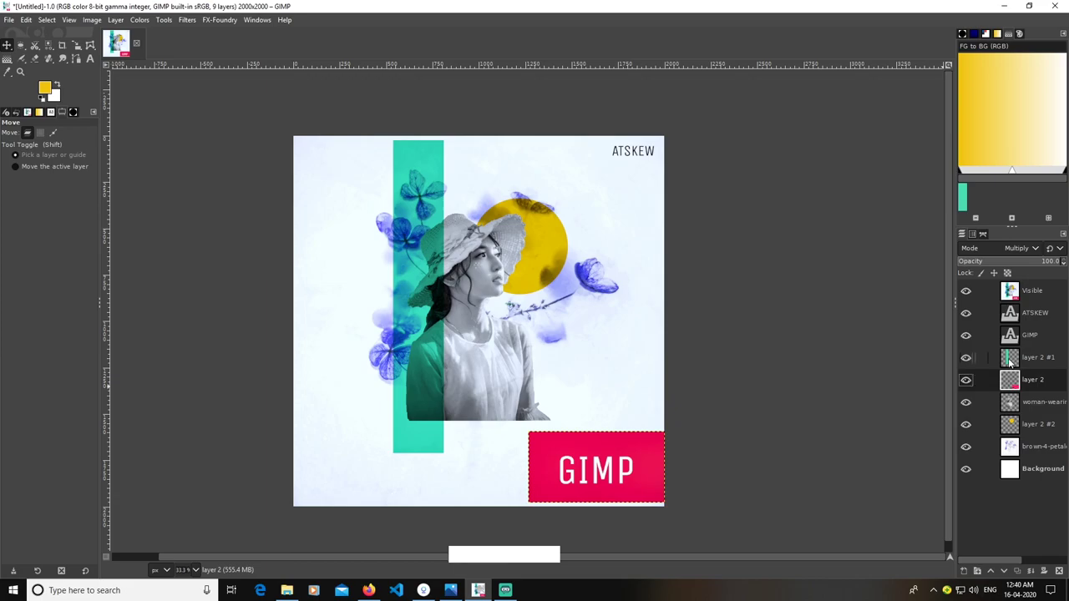